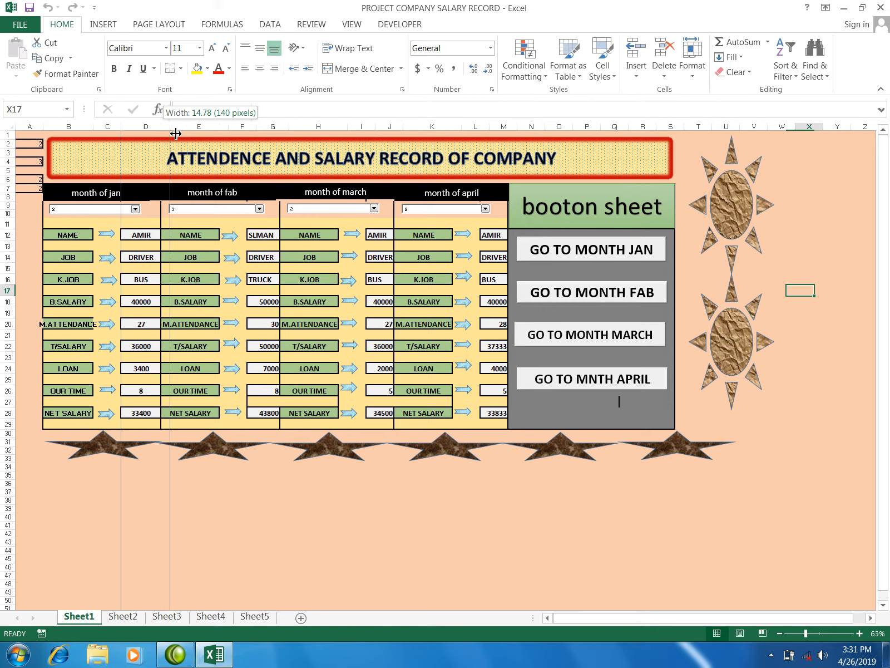
- Choose 4 in the month of jan drop-down on the main sheet
{"action": "left_click", "coordinate": [136, 209]}
{"action": "left_click", "coordinate": [130, 238]}
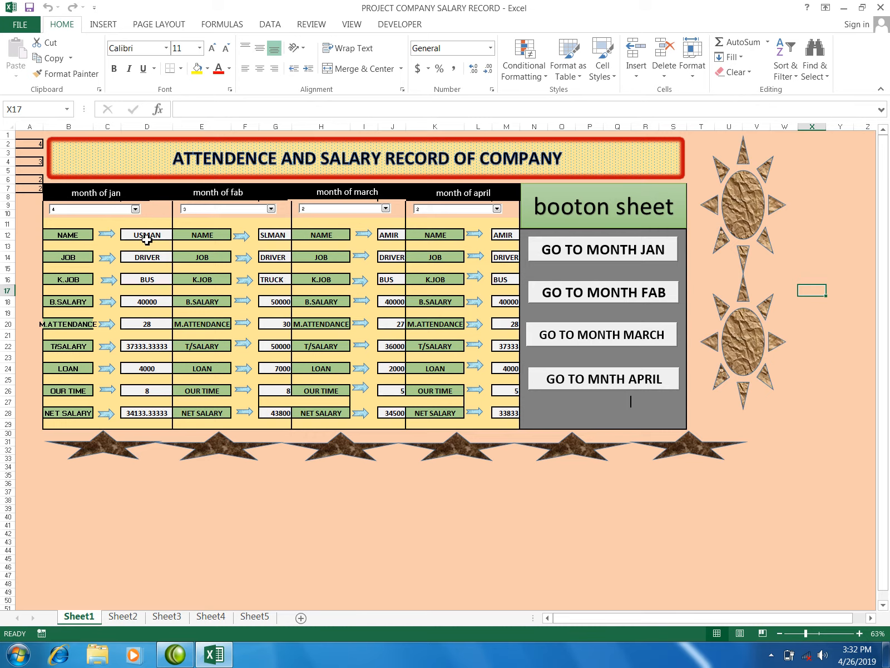
- Test the sheet navigation by going to the January record, back to the main page, and to the January record again
{"action": "left_click", "coordinate": [555, 251]}
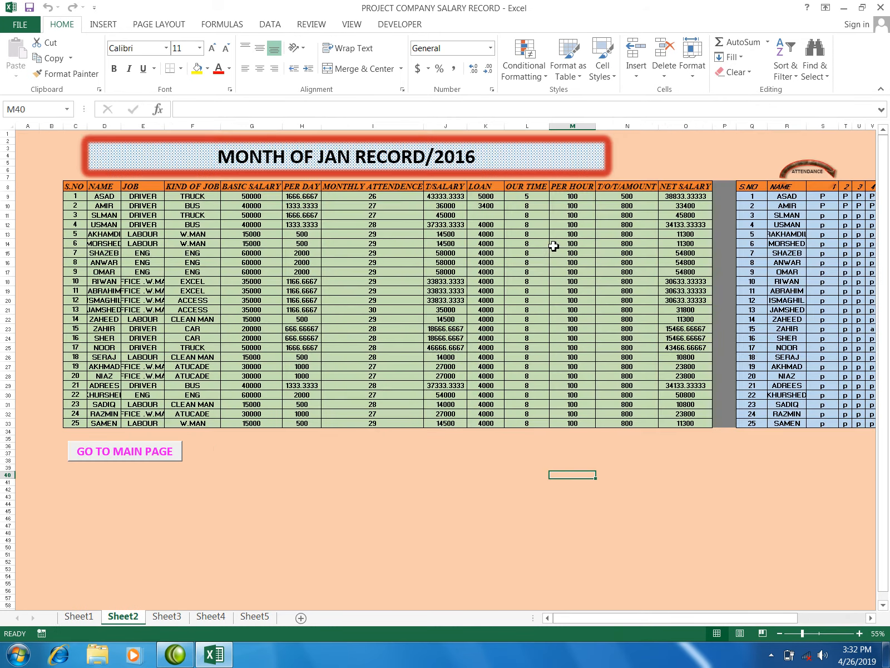
{"action": "left_click", "coordinate": [169, 463]}
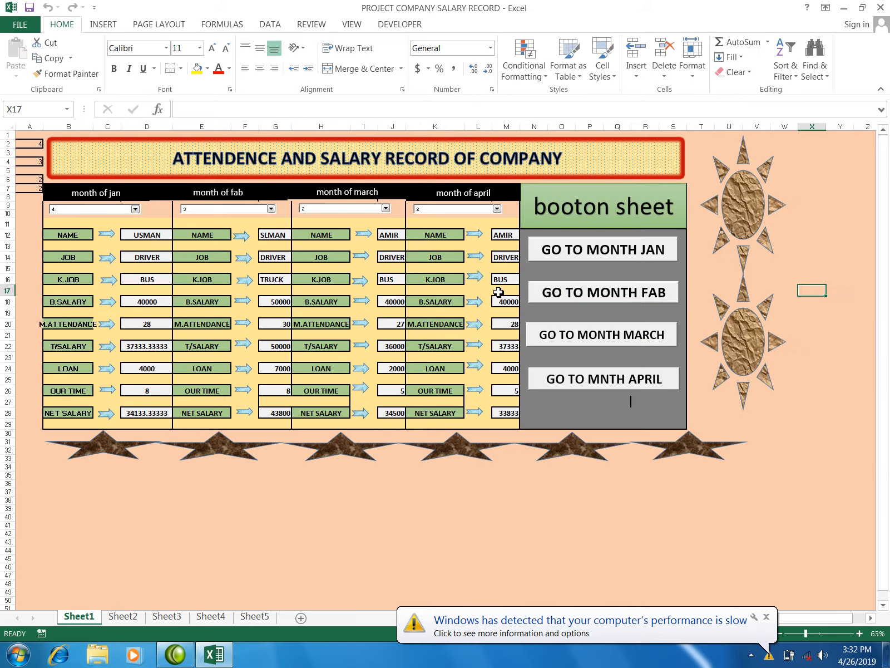
{"action": "left_click", "coordinate": [570, 254]}
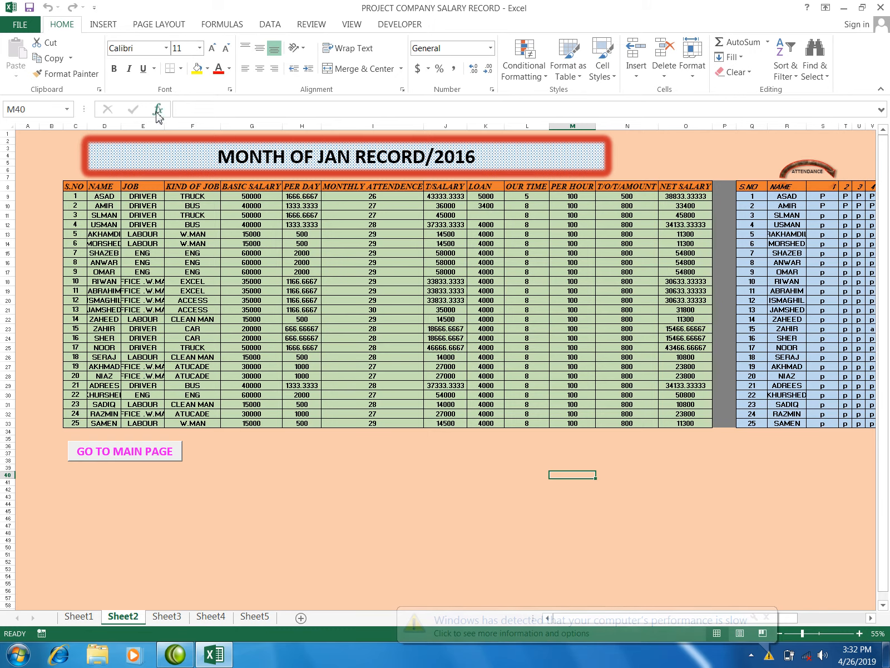
{"action": "left_click", "coordinate": [114, 29]}
{"action": "left_click", "coordinate": [215, 49]}
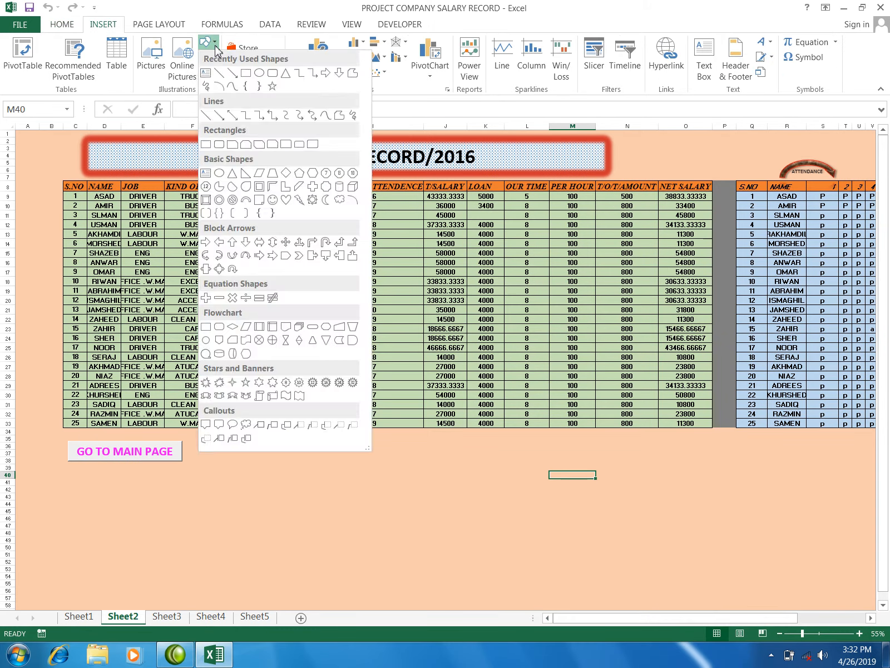
{"action": "left_click", "coordinate": [246, 71]}
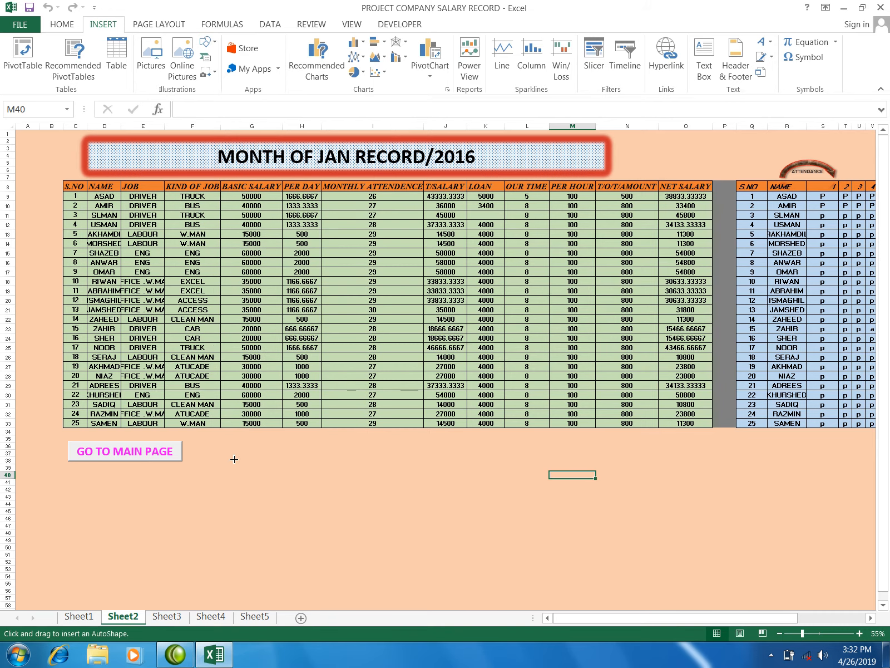
{"action": "mouse_move", "coordinate": [234, 459]}
{"action": "left_mouse_down"}
{"action": "mouse_move", "coordinate": [322, 483]}
{"action": "mouse_move", "coordinate": [377, 471]}
{"action": "left_mouse_up"}
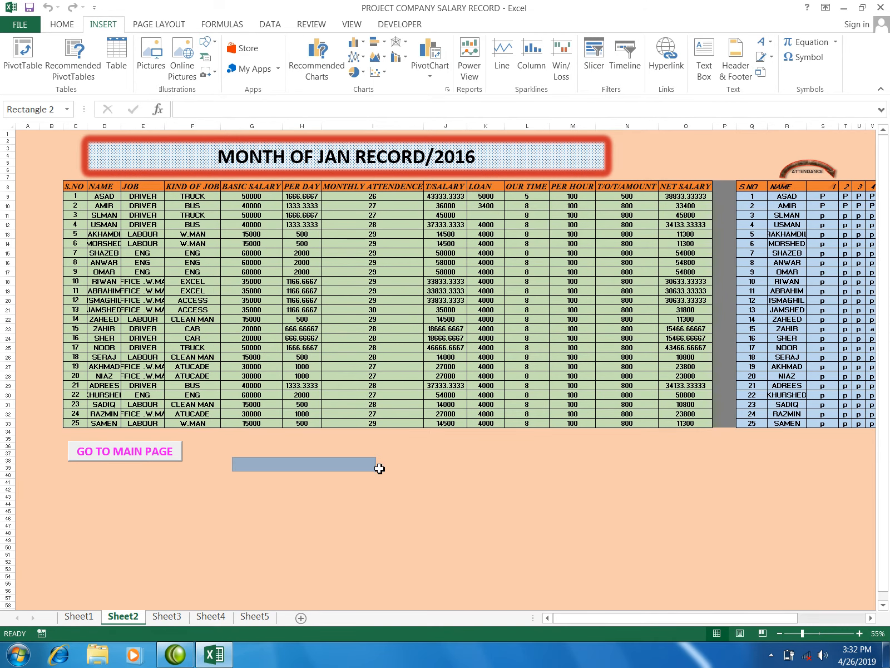
{"action": "left_click", "coordinate": [397, 470]}
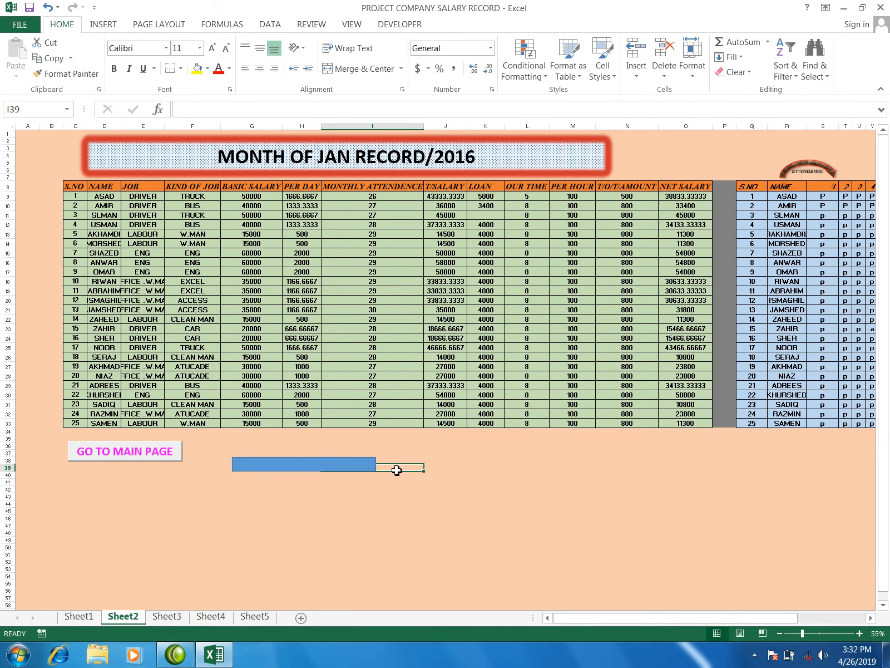
{"action": "left_click", "coordinate": [369, 469]}
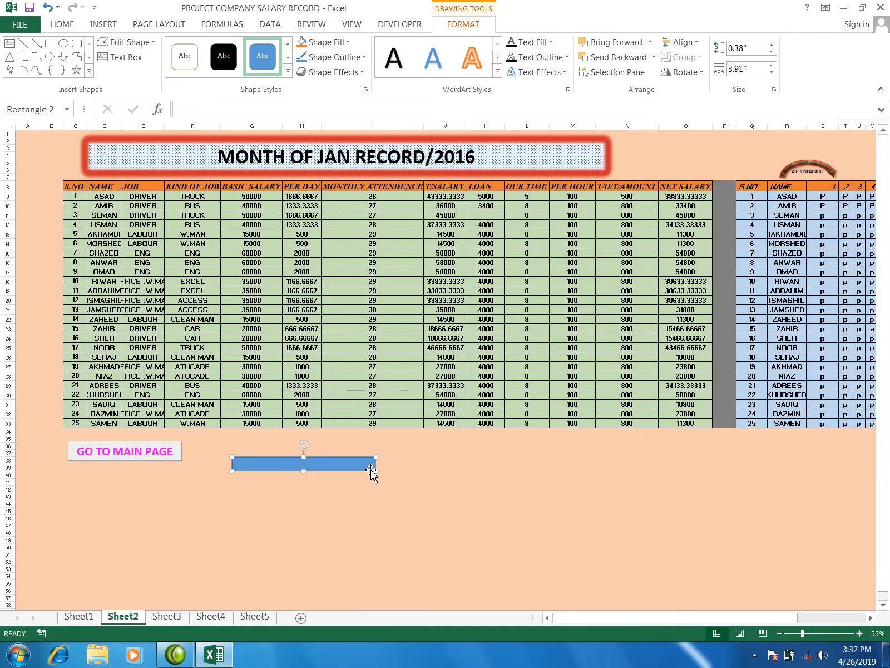
{"action": "key", "text": "Delete"}
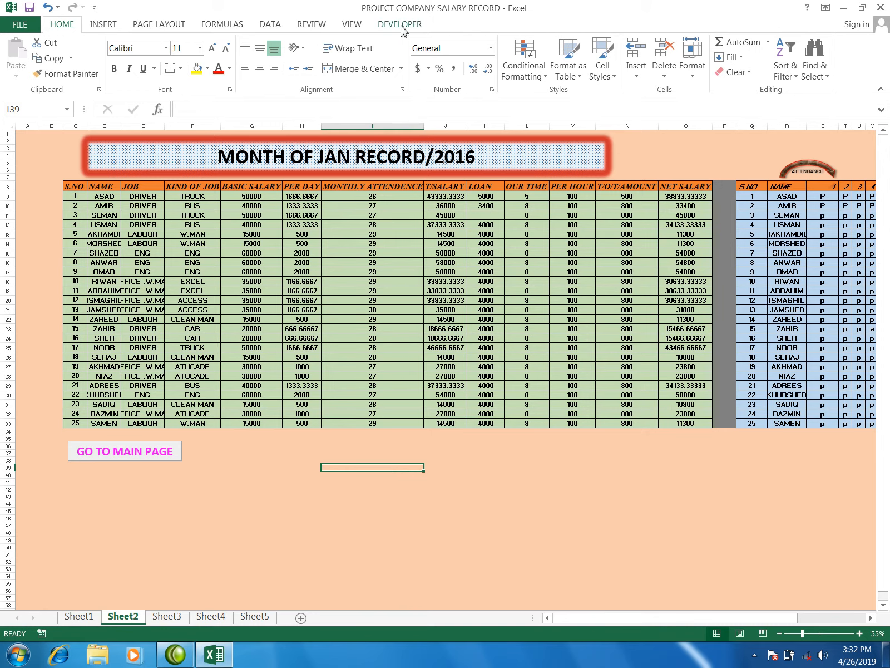
- Examine the Customize Ribbon options for the Developer entry, leaving the settings untouched
{"action": "left_click", "coordinate": [401, 25]}
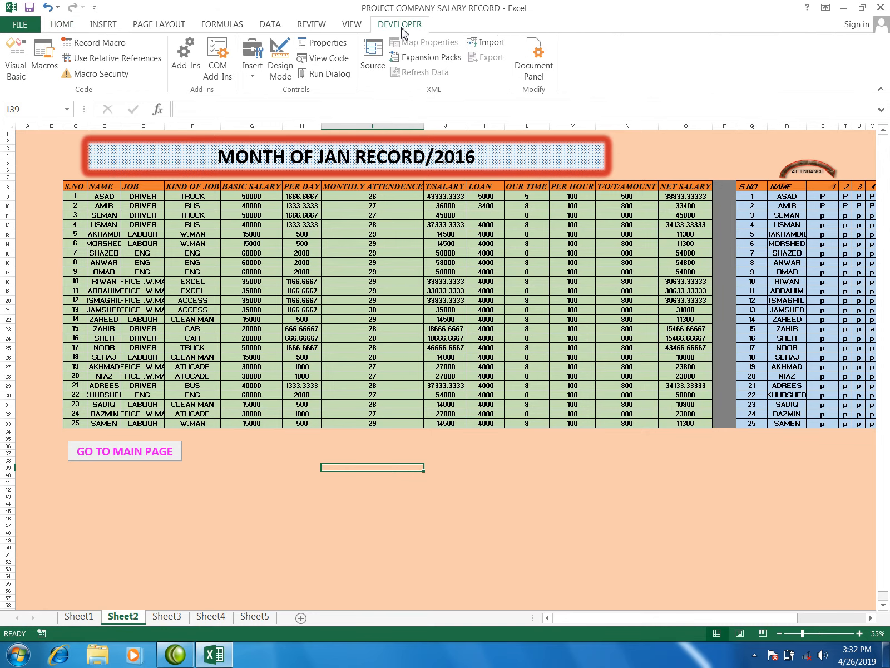
{"action": "left_click", "coordinate": [32, 25]}
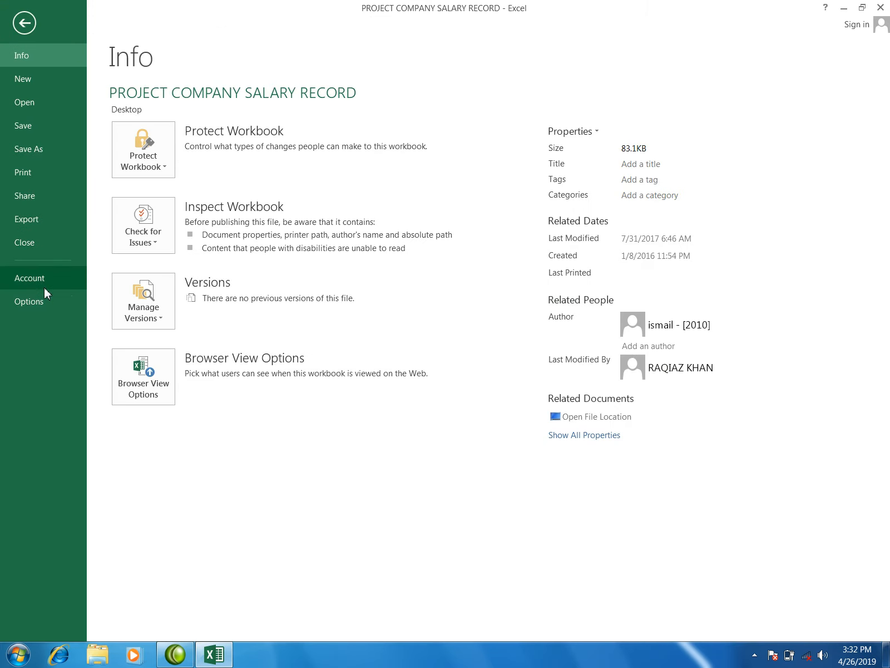
{"action": "left_click", "coordinate": [46, 301]}
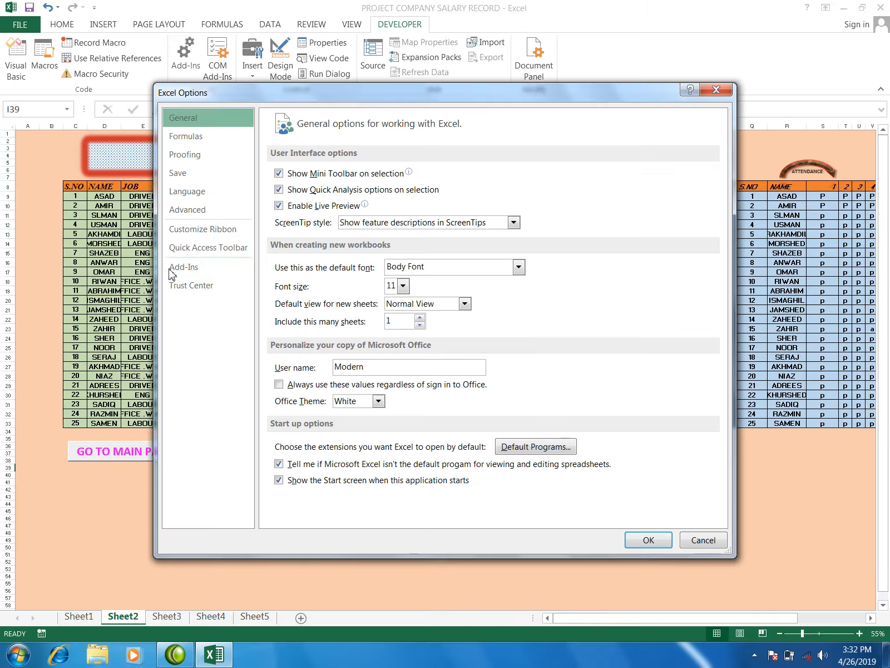
{"action": "left_click", "coordinate": [203, 232]}
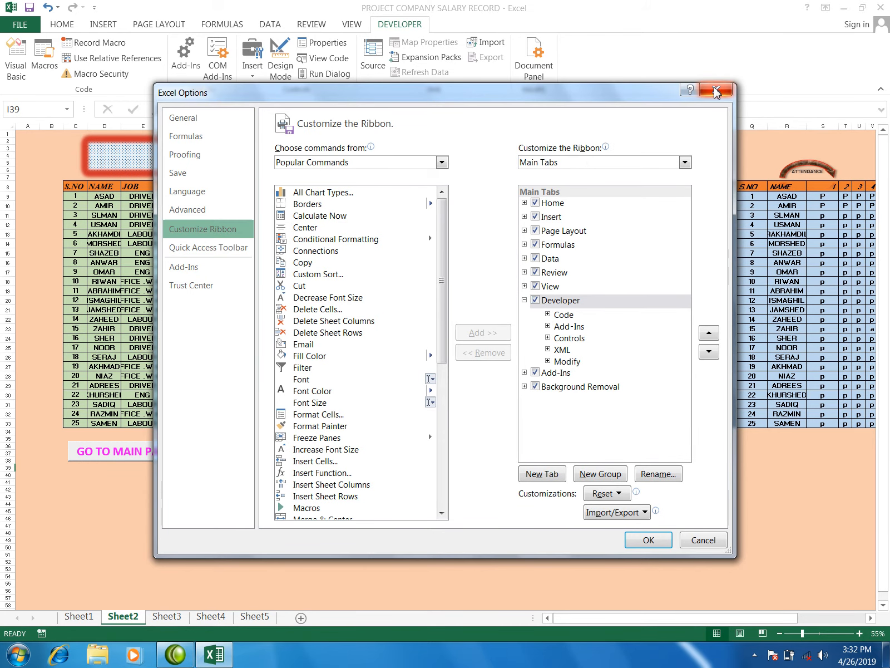
{"action": "left_click", "coordinate": [715, 90]}
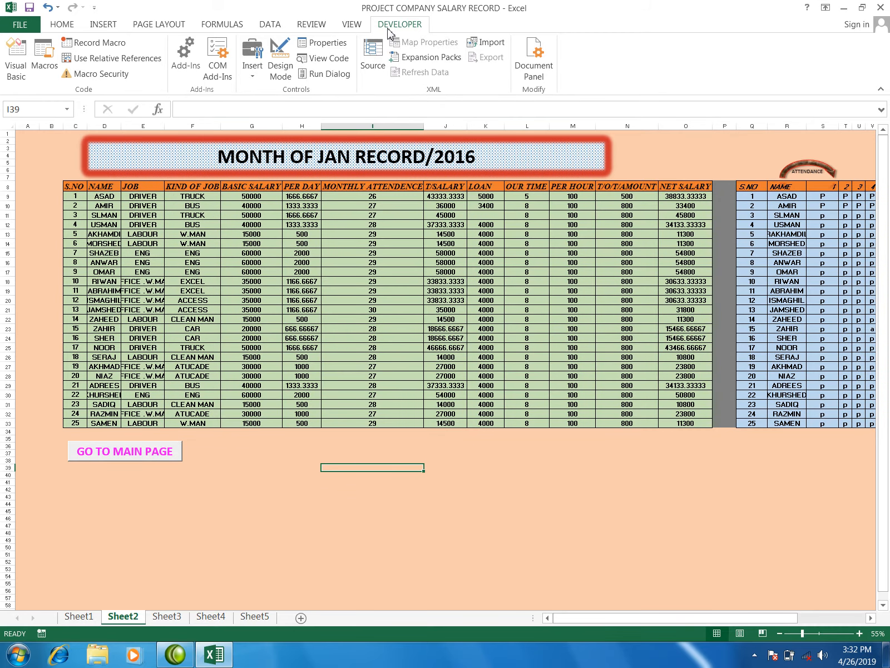
- Insert a form-control button below the January table on Sheet2 and start recording macro Button2_Click for it, stored in This Workbook
{"action": "left_click", "coordinate": [253, 78]}
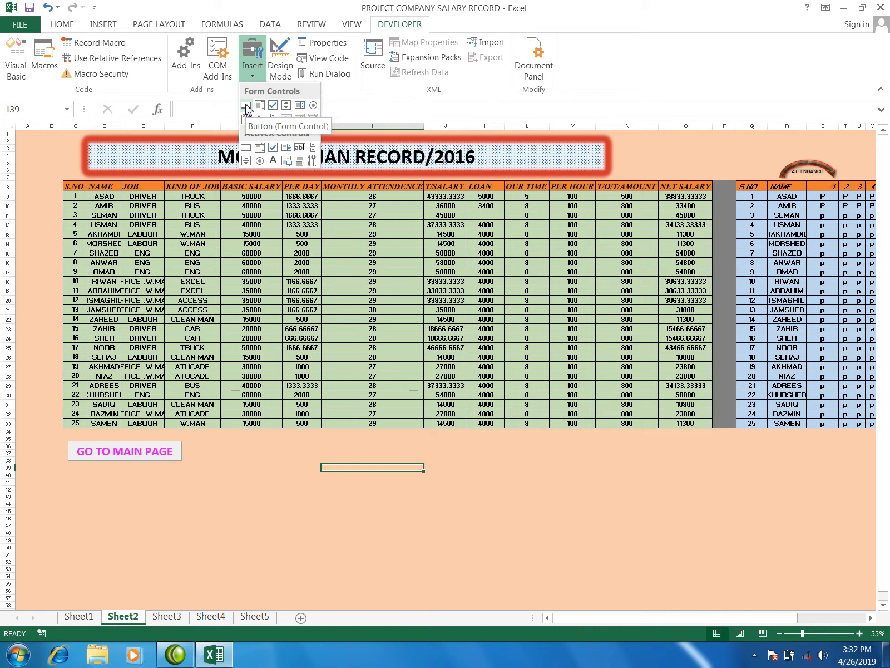
{"action": "left_click", "coordinate": [245, 105]}
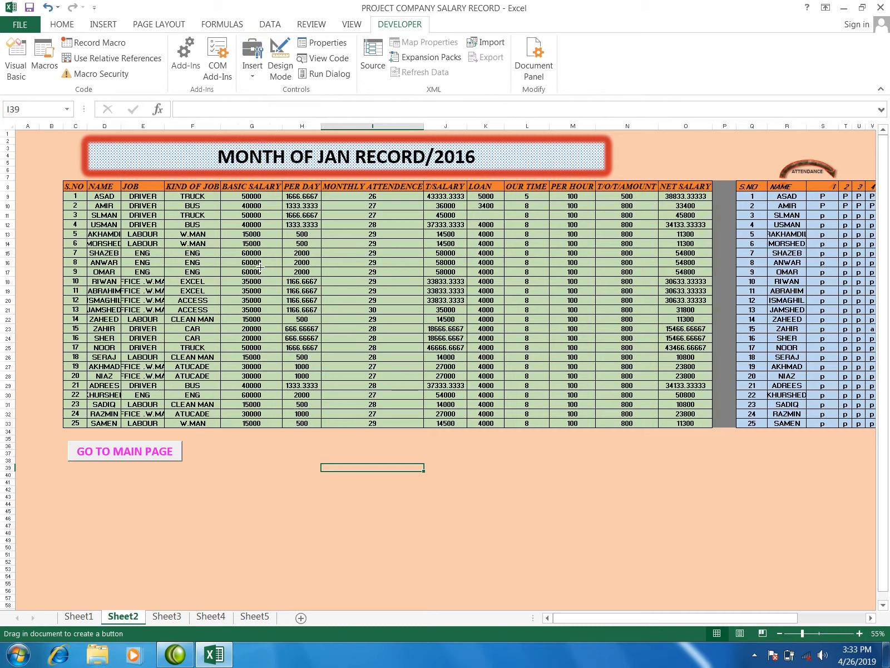
{"action": "left_click_drag", "start_coordinate": [244, 451], "coordinate": [359, 473]}
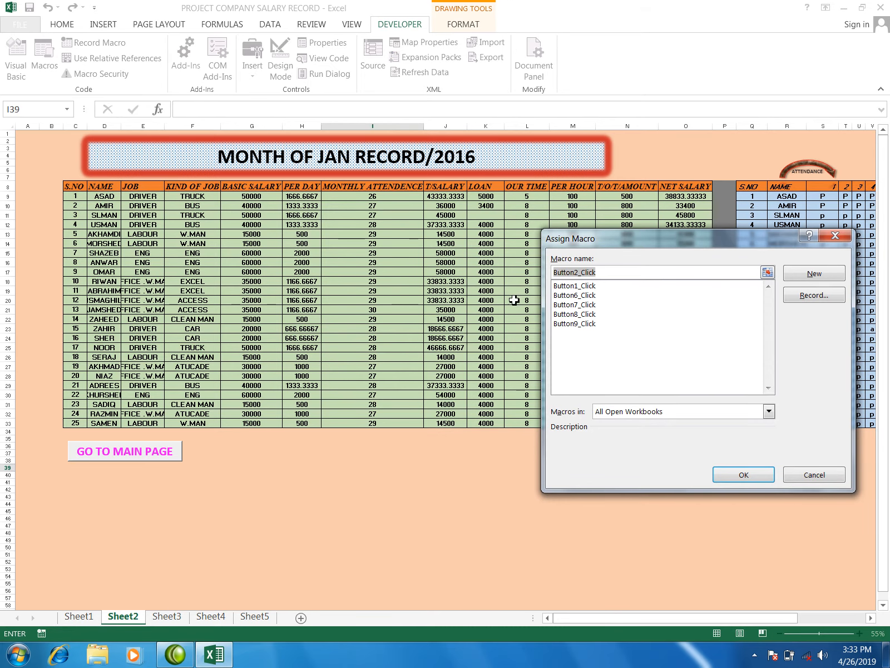
{"action": "left_click_drag", "start_coordinate": [609, 233], "coordinate": [512, 151]}
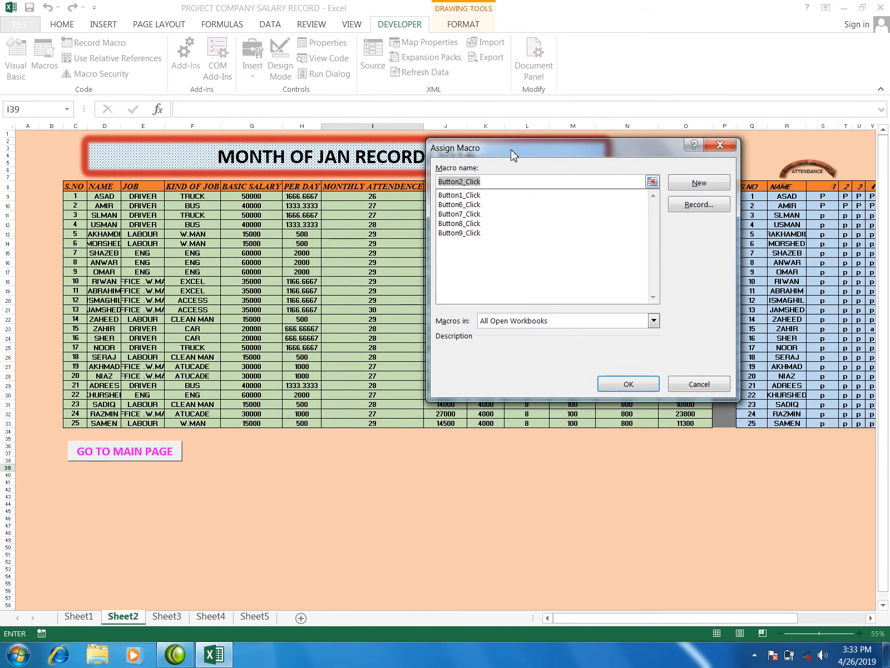
{"action": "left_click", "coordinate": [690, 206]}
{"action": "left_click", "coordinate": [619, 357]}
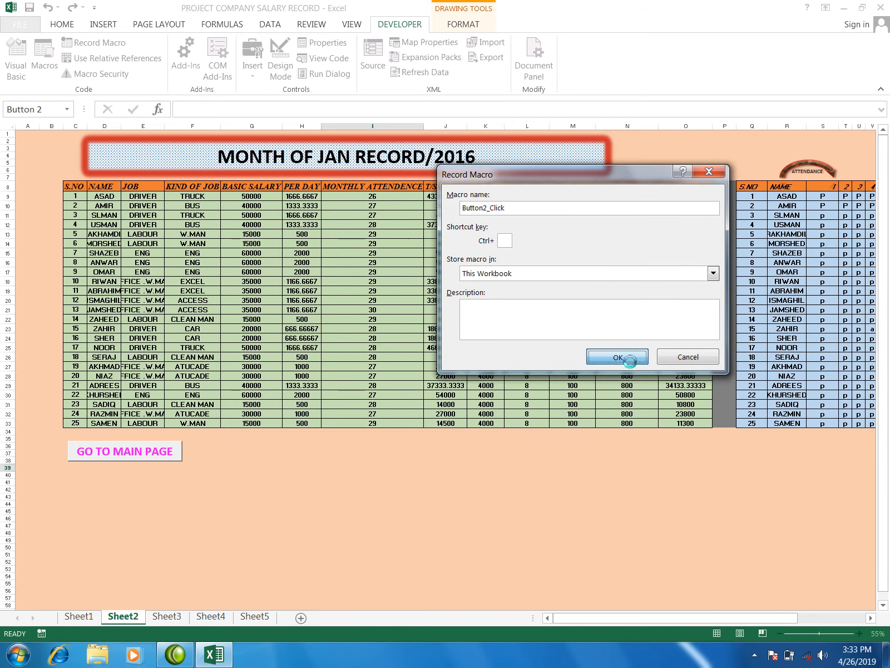
- Record going to Sheet1 and selecting cell E40 as the macro's actions, and stop the recording
{"action": "left_click", "coordinate": [90, 620]}
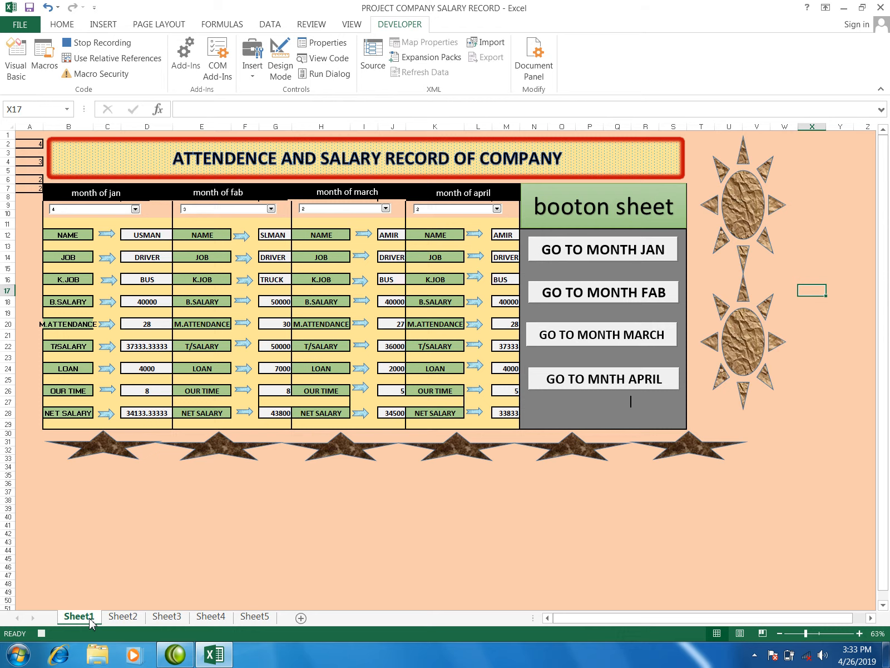
{"action": "left_click", "coordinate": [201, 516]}
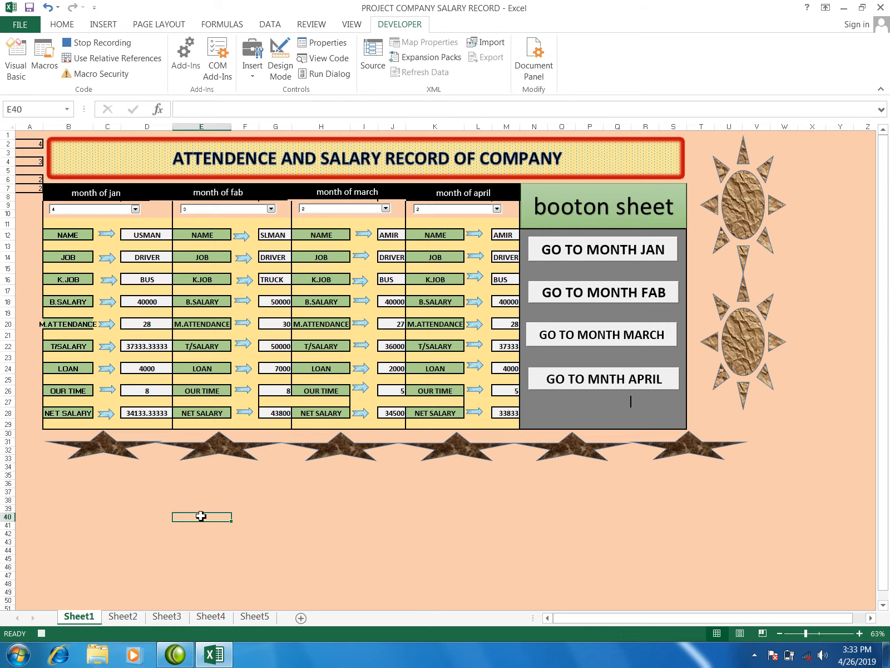
{"action": "left_click", "coordinate": [351, 27]}
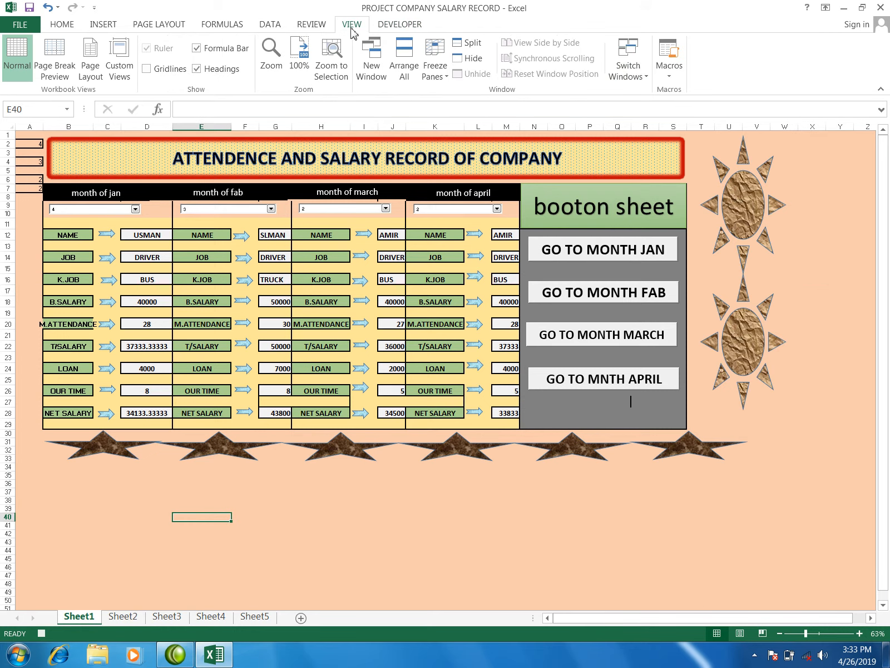
{"action": "left_click", "coordinate": [668, 77]}
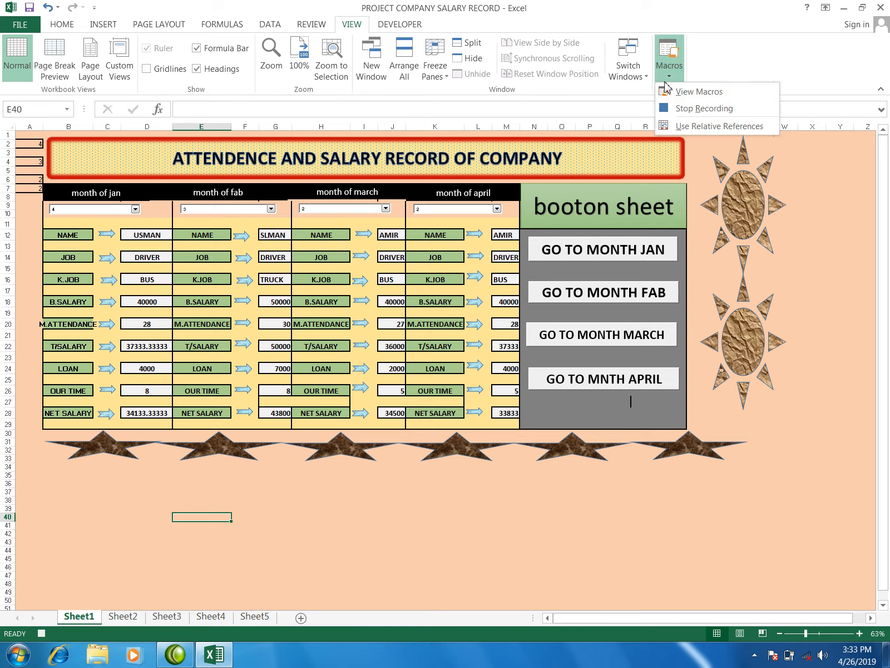
{"action": "left_click", "coordinate": [683, 110]}
- Return to Sheet2, deselect the new button and run it to test the jump to Sheet1
{"action": "left_click", "coordinate": [123, 617]}
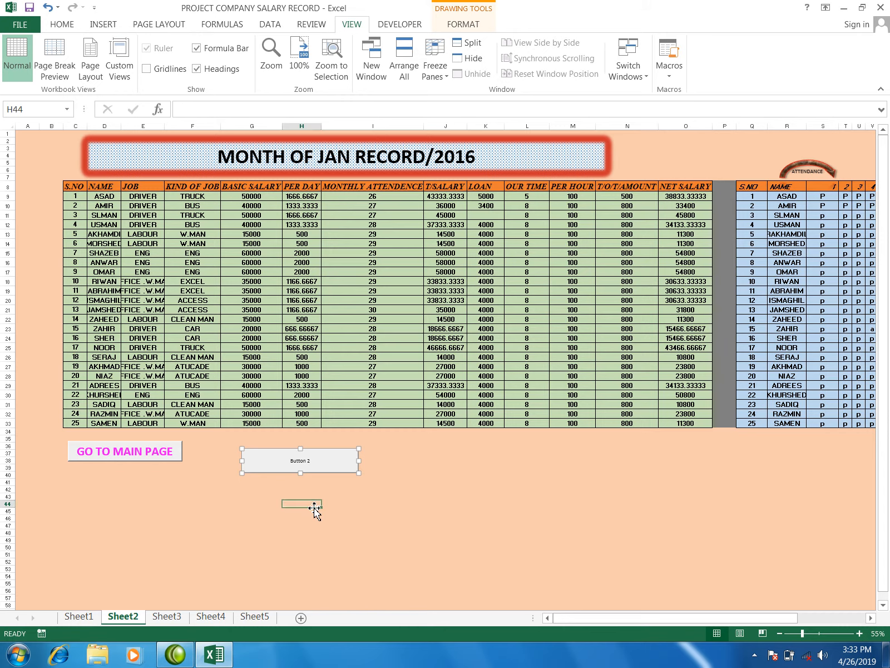
{"action": "left_click", "coordinate": [314, 507]}
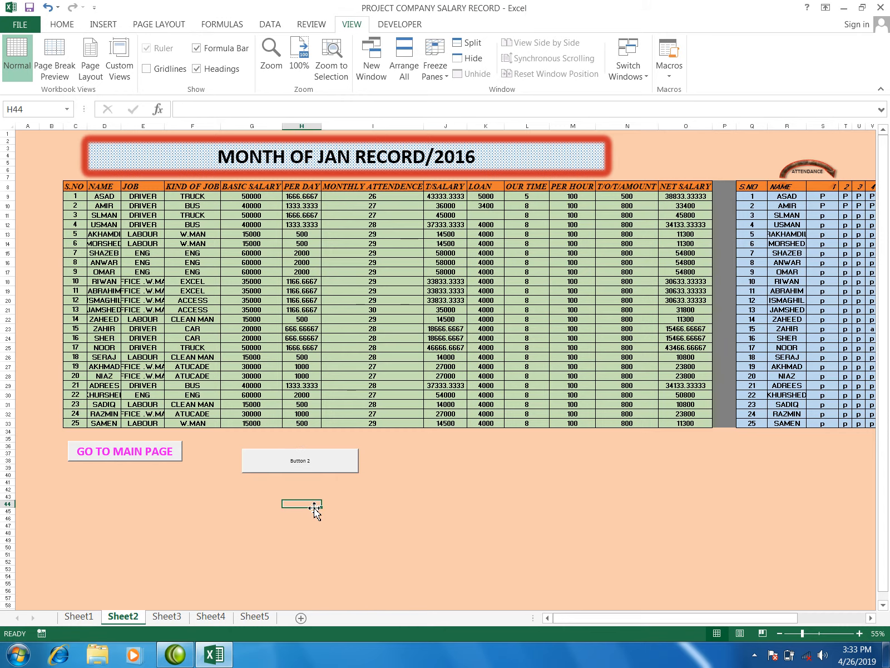
{"action": "left_click", "coordinate": [317, 473]}
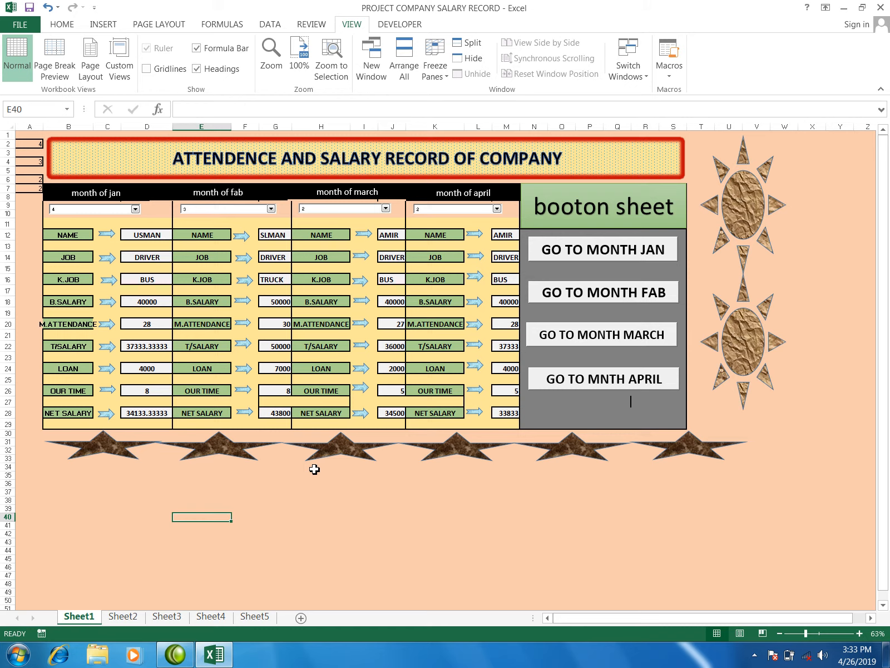
- Switch between Sheet1 and Sheet2, test the GO TO MONTH JAN button and return to Sheet1
{"action": "left_click_drag", "start_coordinate": [268, 477], "coordinate": [390, 509]}
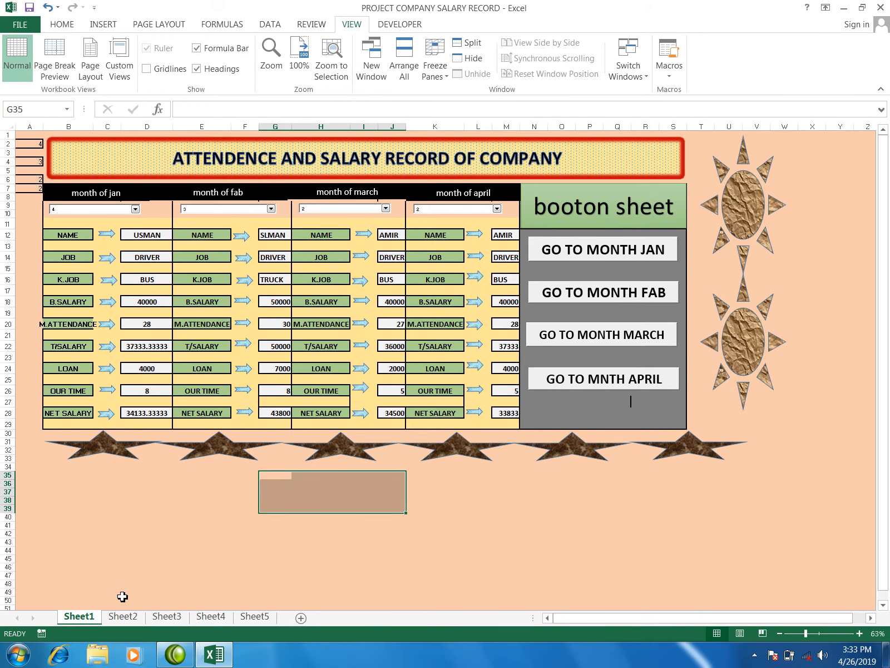
{"action": "left_click", "coordinate": [122, 618]}
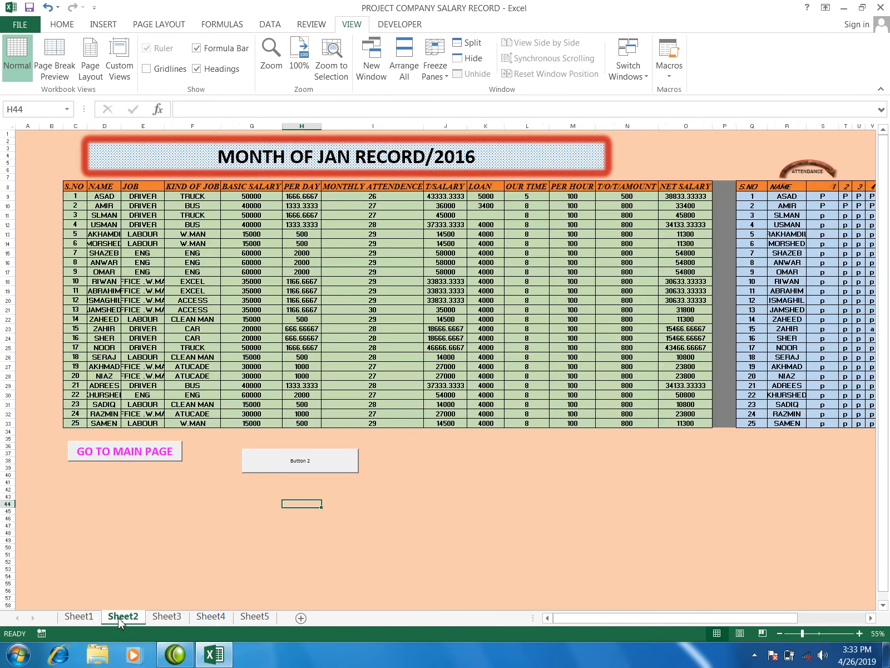
{"action": "left_click", "coordinate": [86, 618]}
{"action": "left_click", "coordinate": [218, 534]}
{"action": "left_click", "coordinate": [287, 492]}
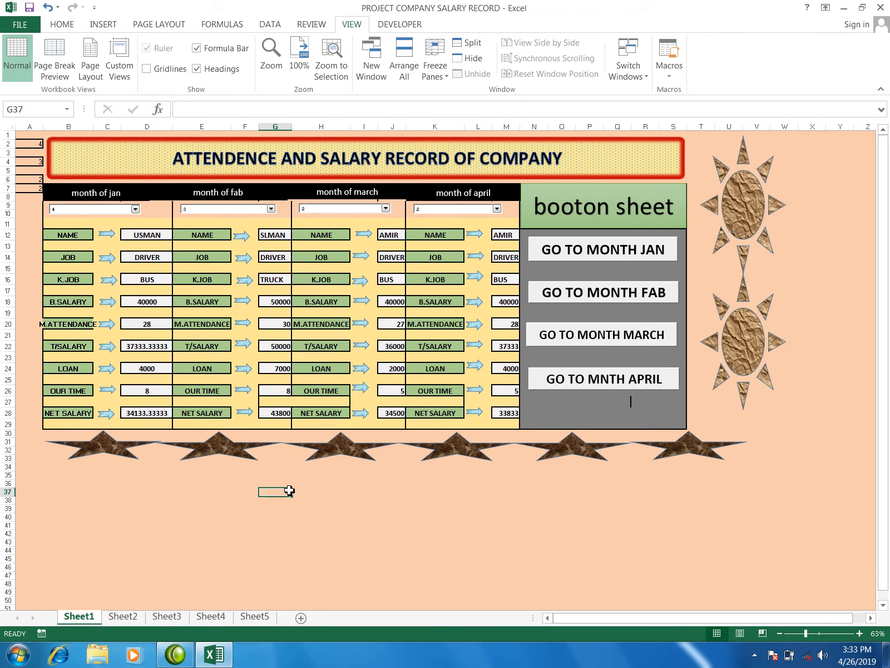
{"action": "left_click", "coordinate": [549, 256]}
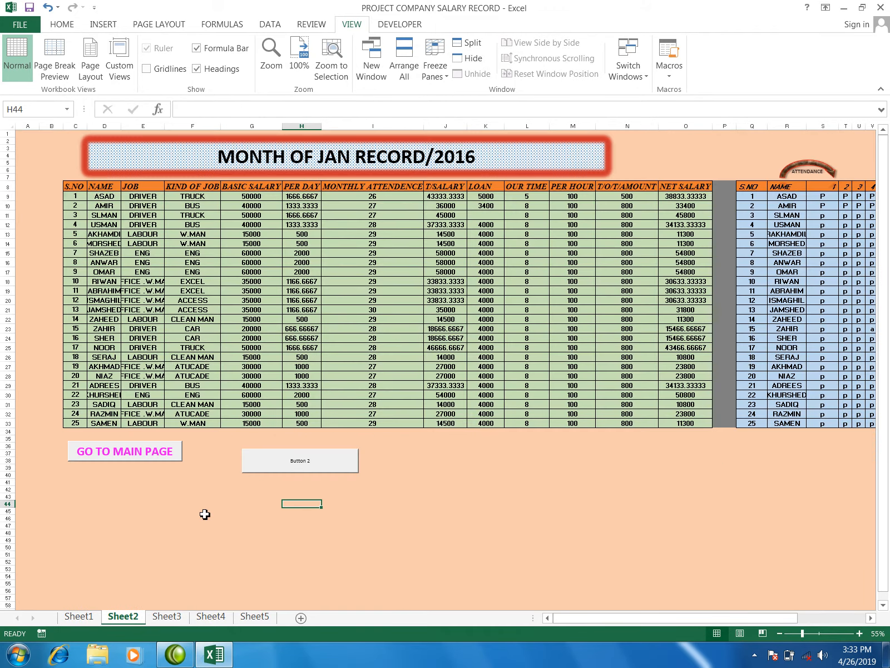
{"action": "left_click", "coordinate": [79, 616]}
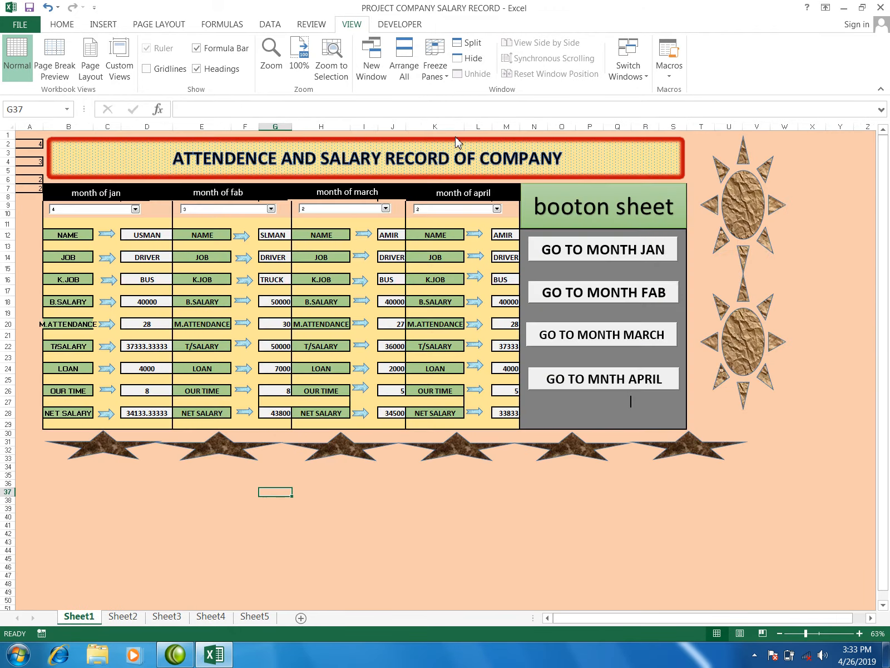
- Insert a form-control button below GO TO MNTH APRIL on Sheet1 and start recording macro Button10_Click for it, stored in This Workbook
{"action": "left_click", "coordinate": [401, 24]}
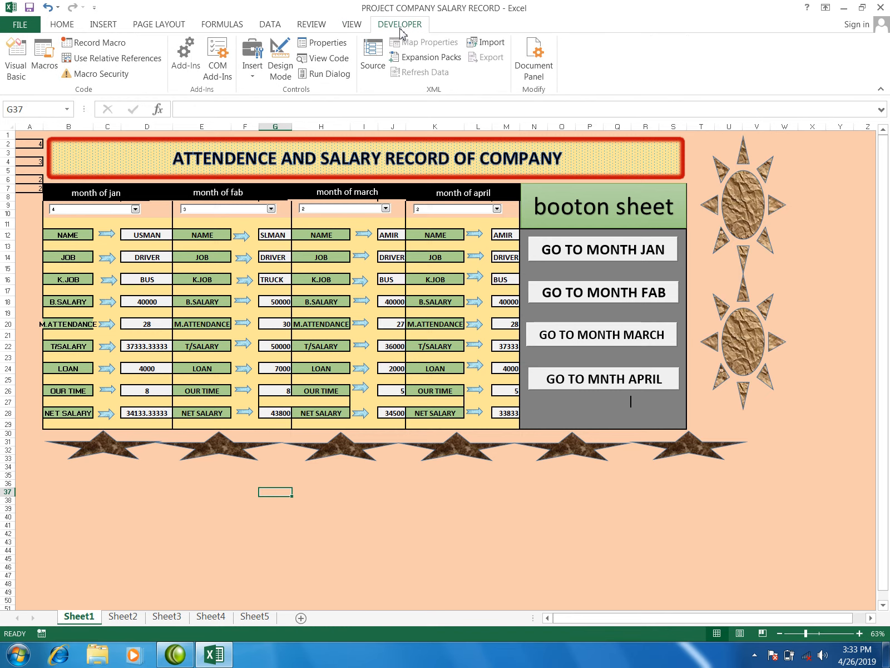
{"action": "left_click", "coordinate": [253, 78]}
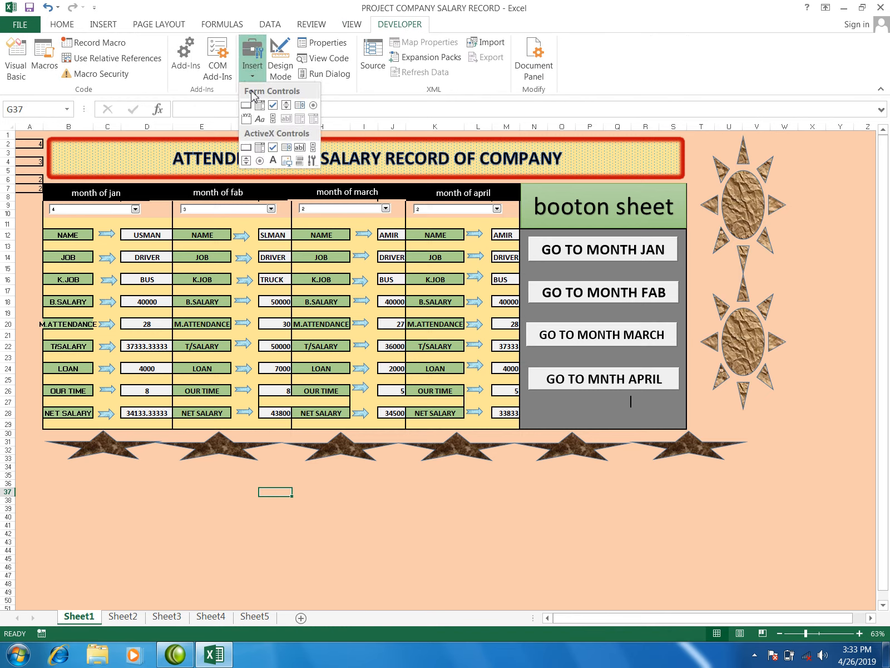
{"action": "left_click", "coordinate": [246, 105]}
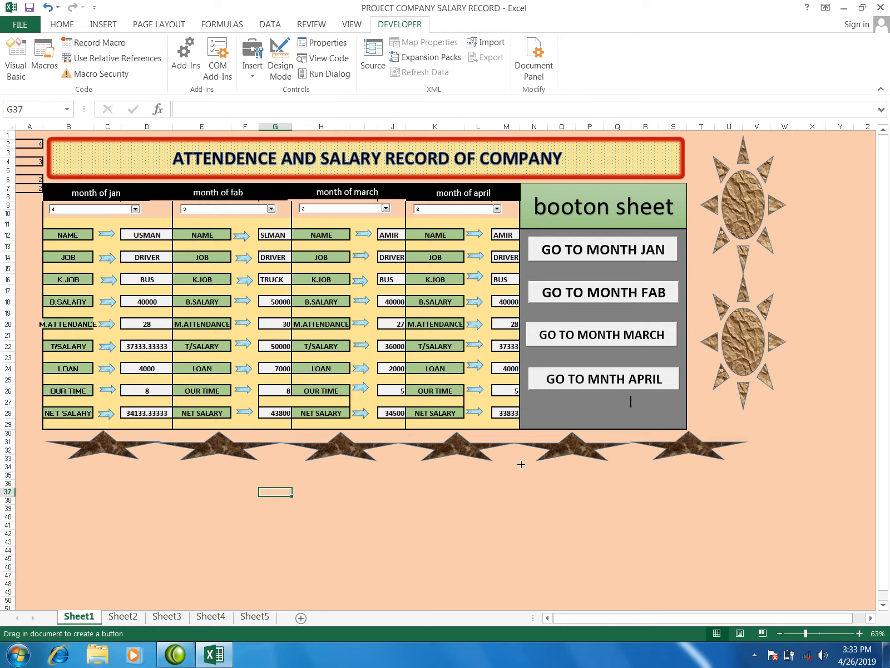
{"action": "left_click_drag", "start_coordinate": [536, 398], "coordinate": [678, 422]}
{"action": "left_click_drag", "start_coordinate": [644, 155], "coordinate": [372, 146]}
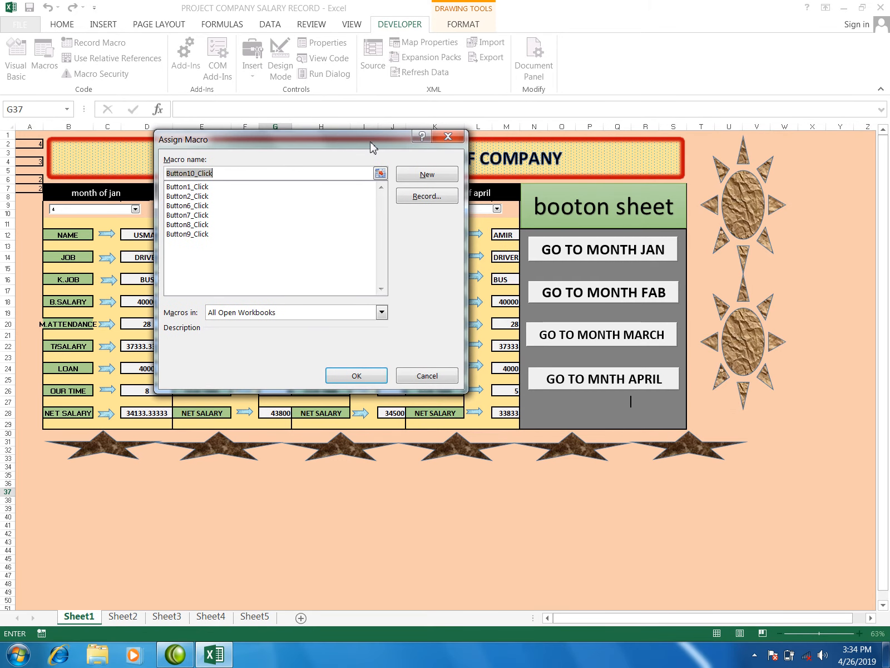
{"action": "left_click", "coordinate": [409, 196]}
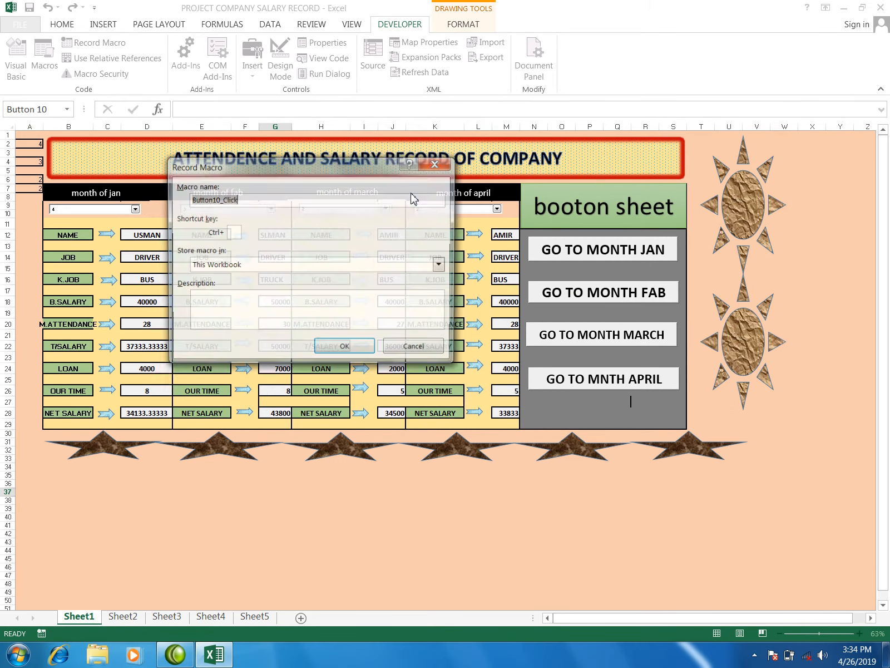
{"action": "left_click", "coordinate": [361, 349]}
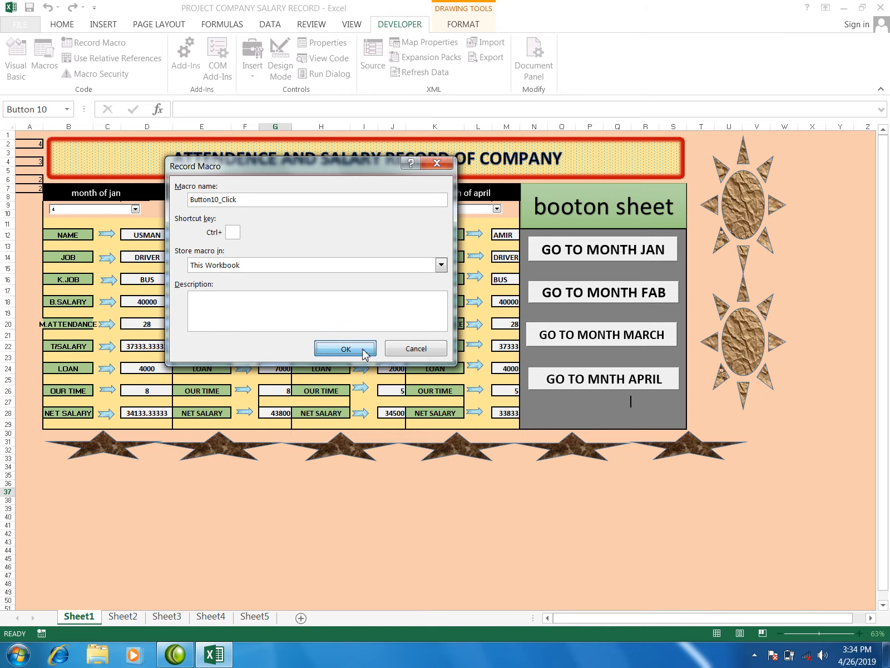
- Record selecting O39 on Sheet1, P41 on Sheet3 and finally F48 on Sheet2 as the macro's actions, and stop the recording
{"action": "left_click", "coordinate": [555, 510]}
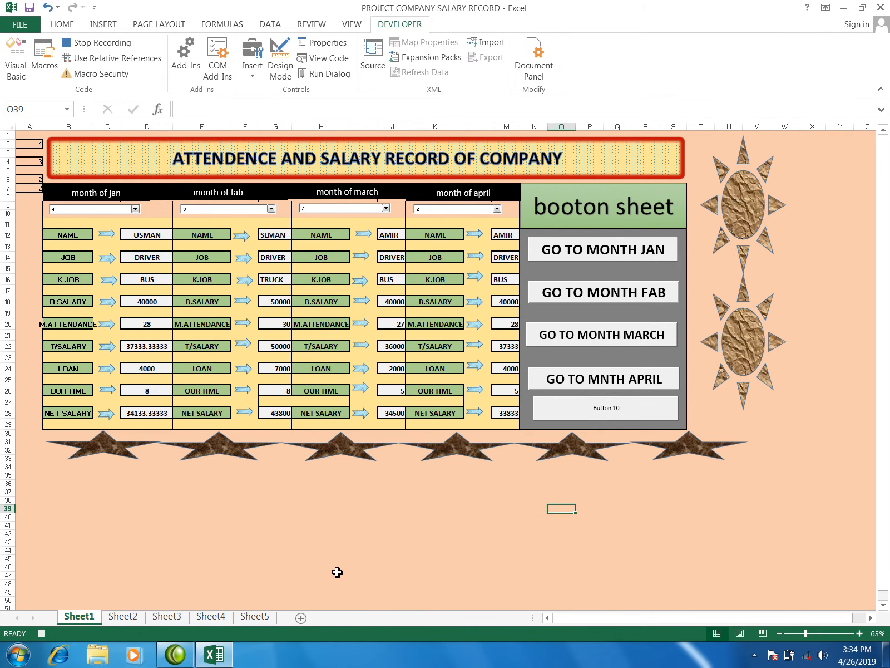
{"action": "left_click", "coordinate": [133, 618]}
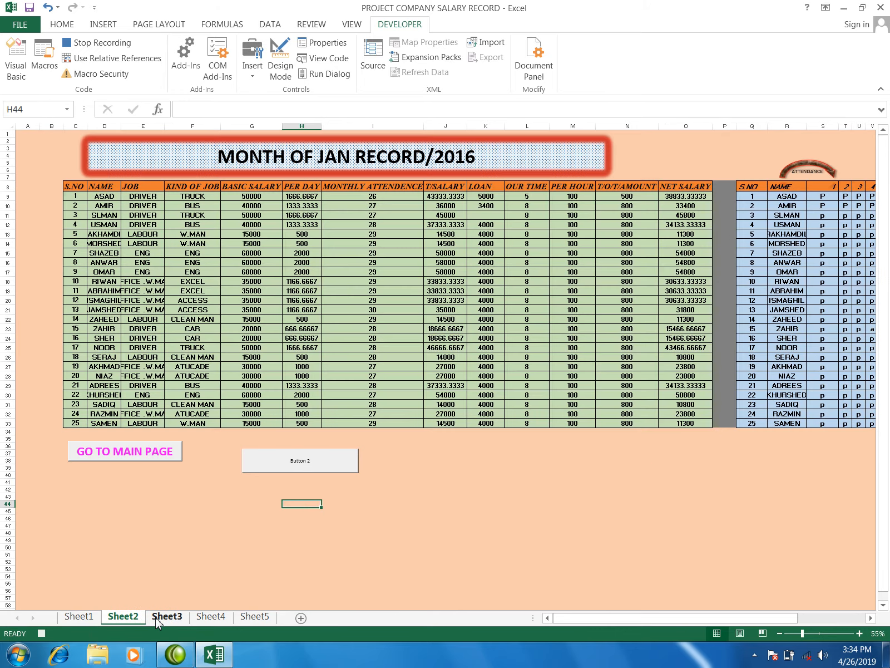
{"action": "left_click", "coordinate": [158, 619]}
{"action": "left_click", "coordinate": [182, 517]}
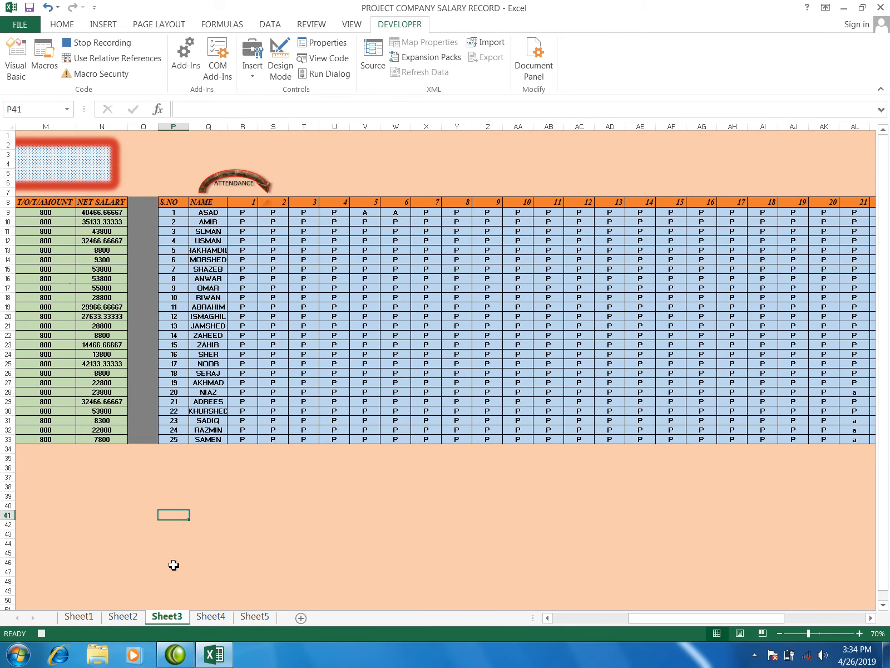
{"action": "left_click", "coordinate": [123, 617]}
{"action": "left_click", "coordinate": [205, 533]}
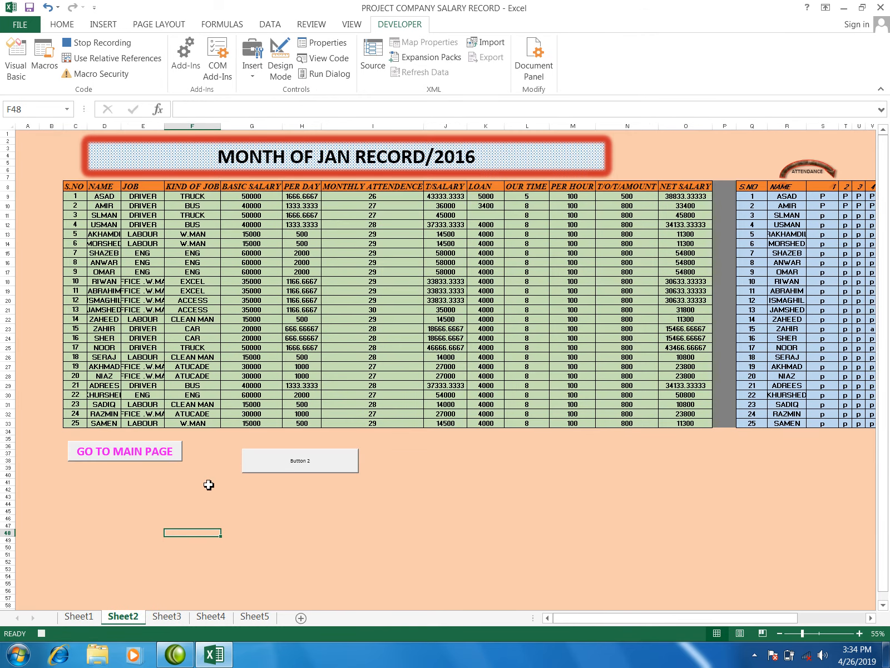
{"action": "left_click", "coordinate": [352, 25]}
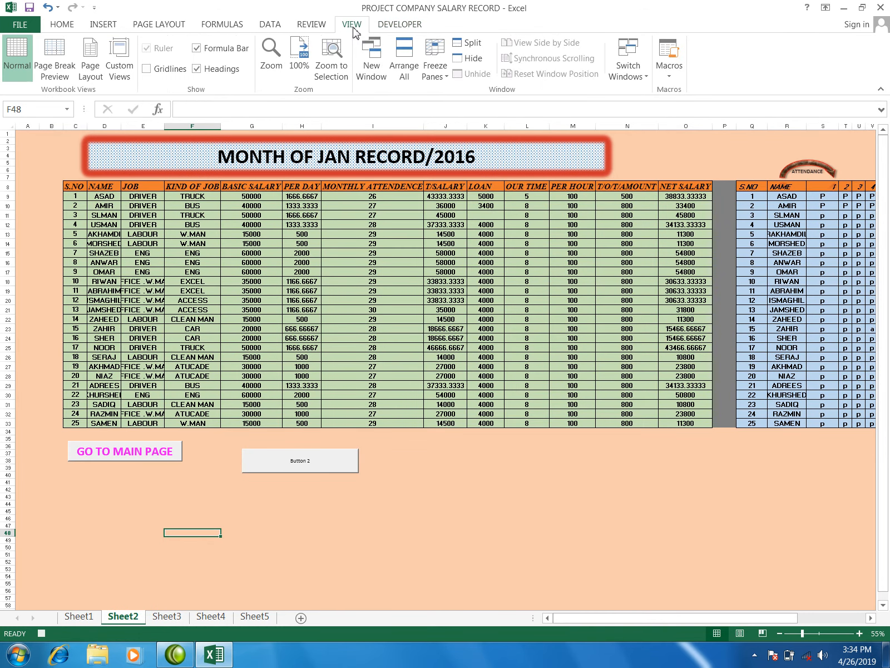
{"action": "left_click", "coordinate": [676, 82]}
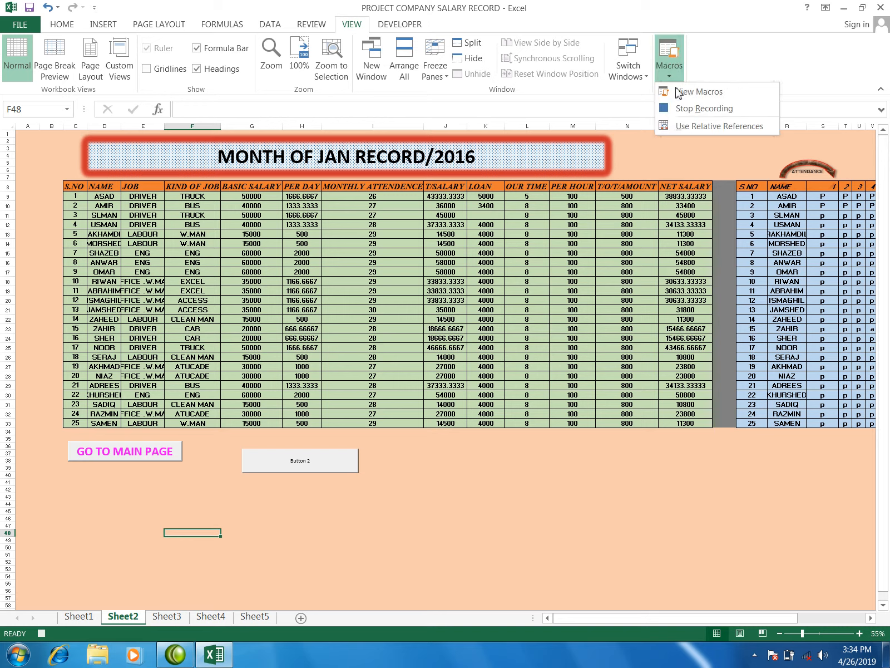
{"action": "left_click", "coordinate": [686, 110]}
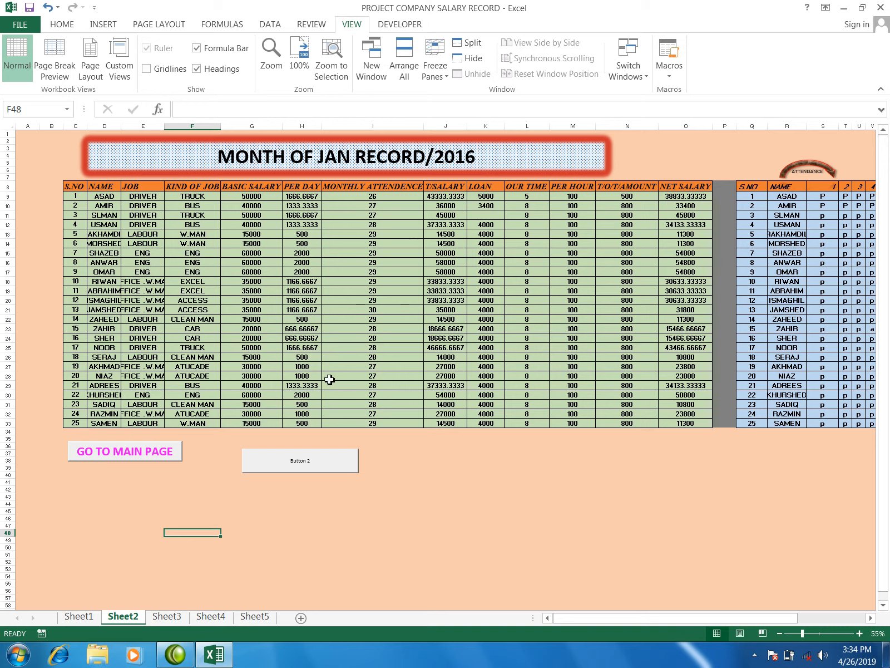
- Test the new button from Sheet1, and return from Sheet2 with its Button 2
{"action": "left_click", "coordinate": [77, 616]}
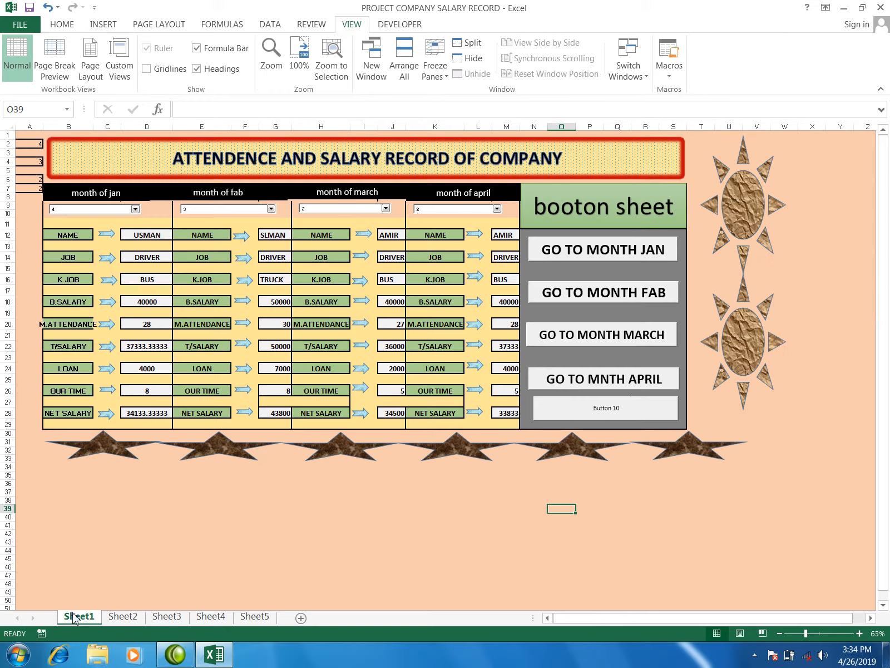
{"action": "left_click", "coordinate": [636, 417]}
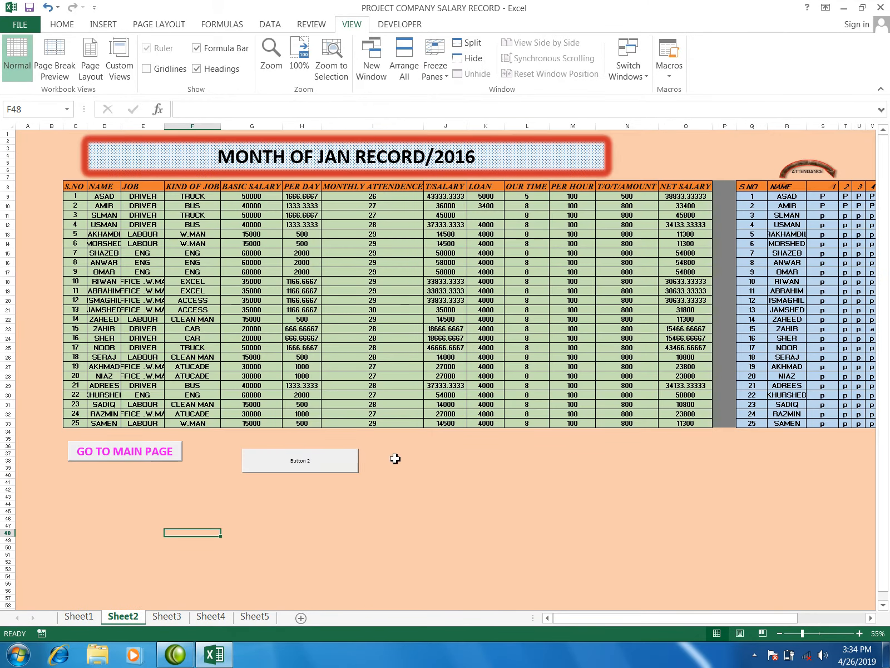
{"action": "left_click", "coordinate": [340, 461]}
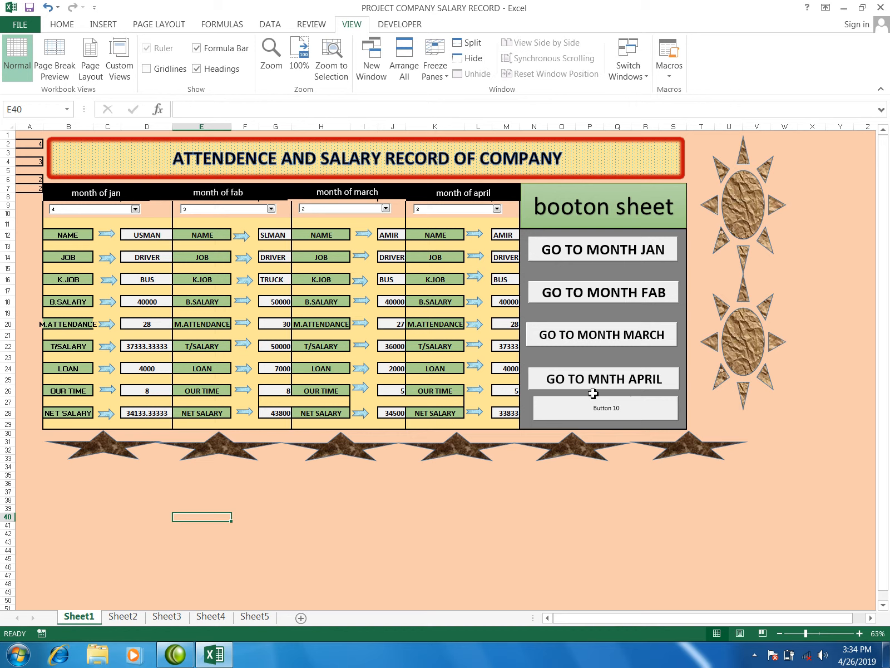
- Change the label of the new button below GO TO MNTH APRIL to "go jan"
{"action": "right_click", "coordinate": [594, 413]}
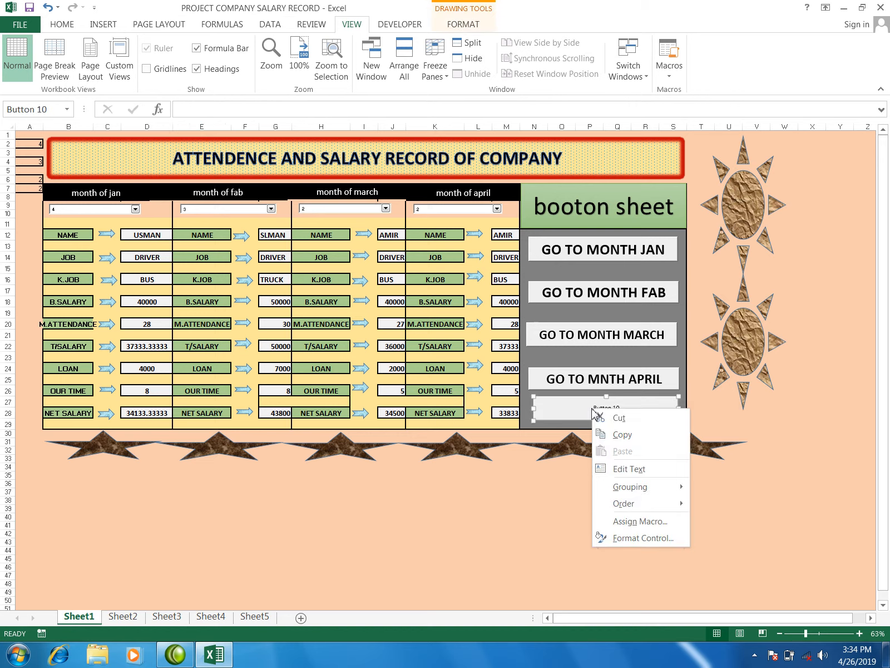
{"action": "left_click", "coordinate": [615, 469]}
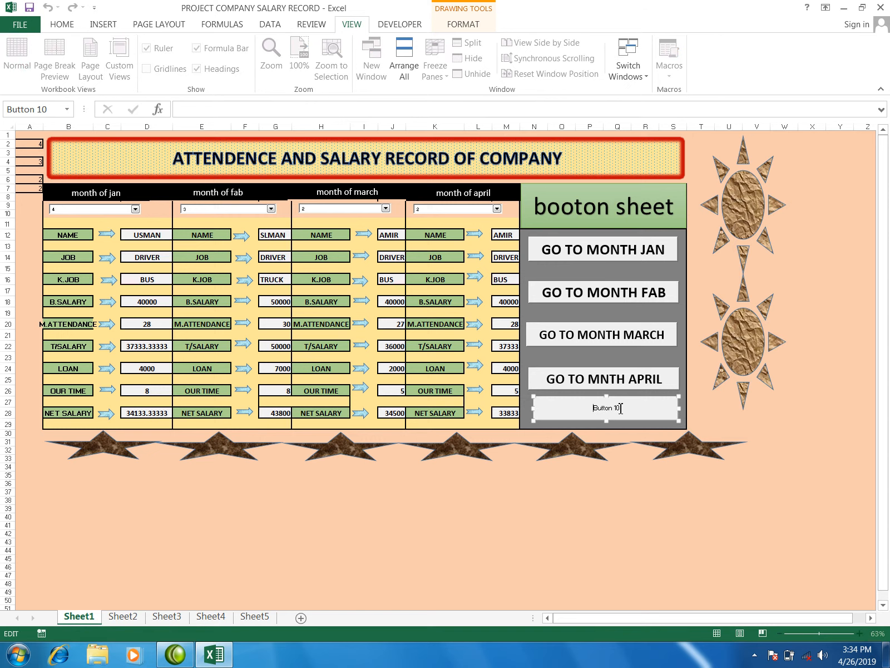
{"action": "left_click_drag", "start_coordinate": [598, 408], "coordinate": [593, 408]}
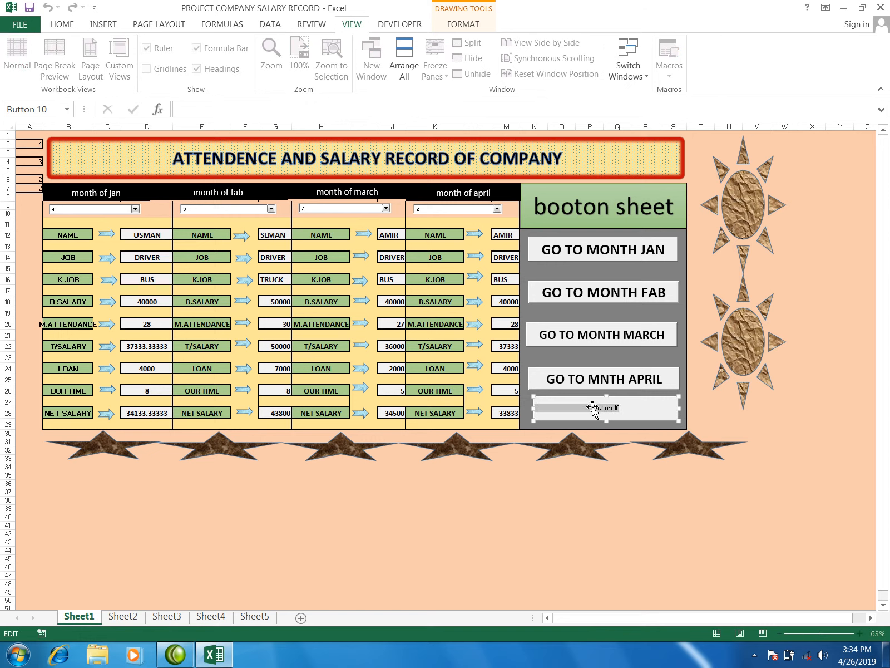
{"action": "type", "text": "go jan"}
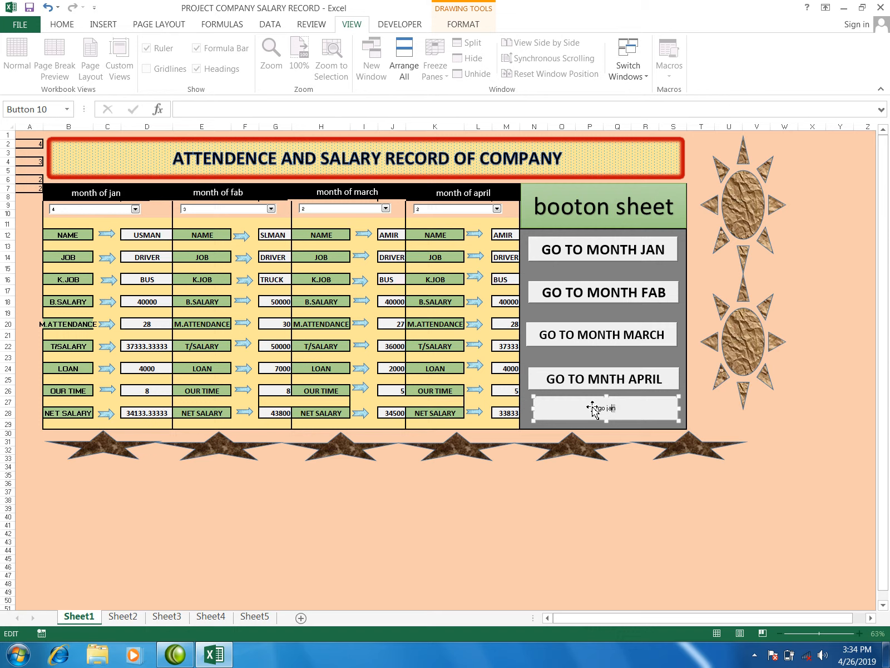
- Format the "go jan" label as bold italic, size 22, in Adobe Garamond Pro Bold, and deselect the button
{"action": "key", "text": "shift+Left"}
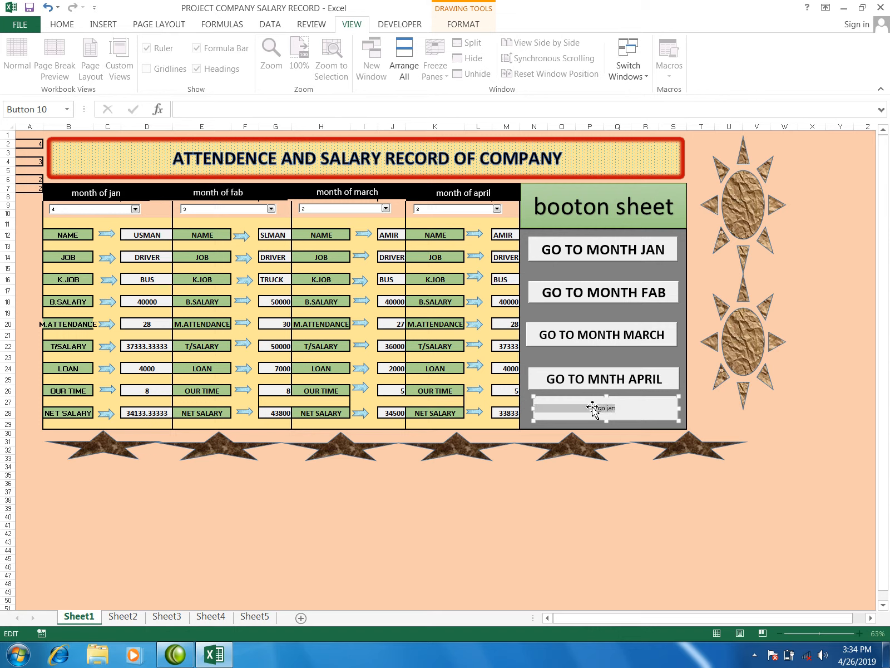
{"action": "left_click", "coordinate": [71, 27]}
{"action": "left_click", "coordinate": [212, 49]}
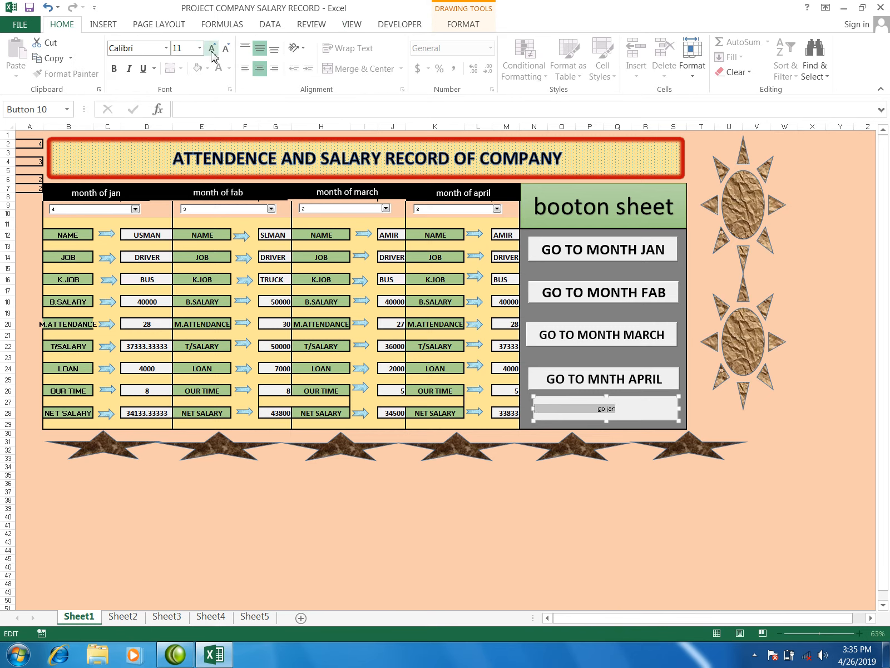
{"action": "left_click", "coordinate": [211, 49]}
{"action": "left_click", "coordinate": [212, 48]}
{"action": "left_click", "coordinate": [211, 49]}
{"action": "left_click", "coordinate": [211, 49]}
{"action": "left_click", "coordinate": [211, 49]}
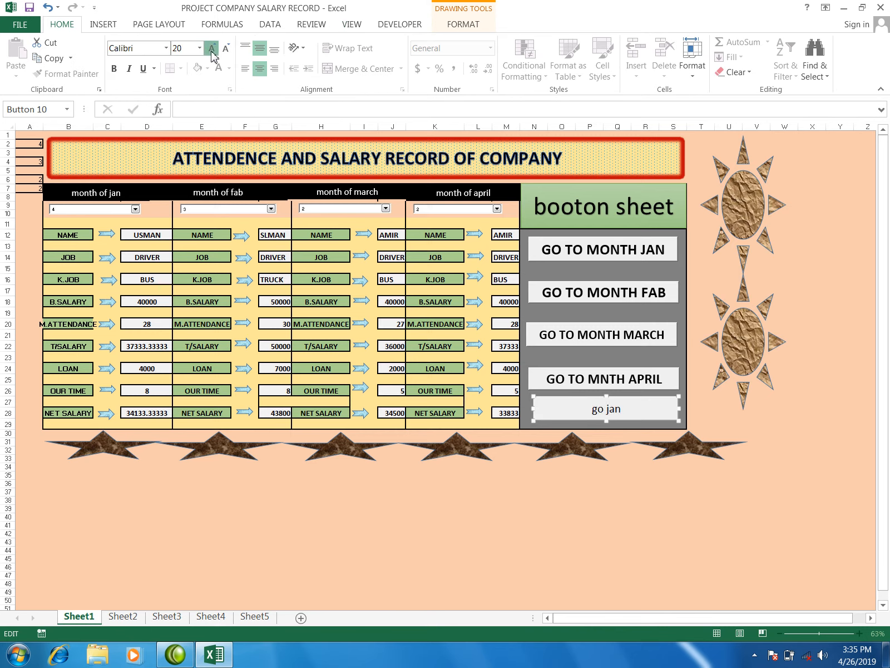
{"action": "left_click", "coordinate": [114, 68]}
{"action": "left_click", "coordinate": [128, 68]}
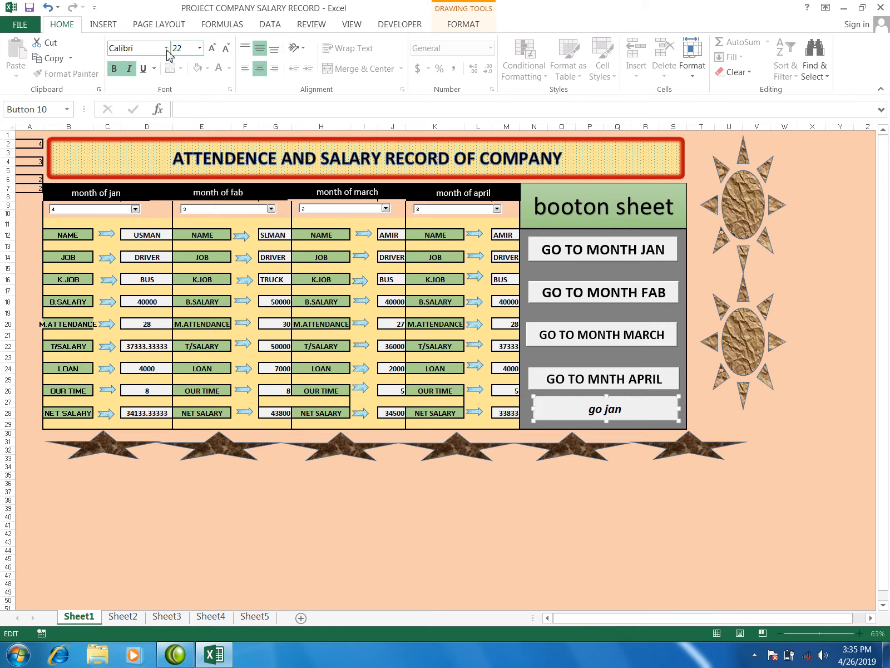
{"action": "left_click", "coordinate": [166, 48]}
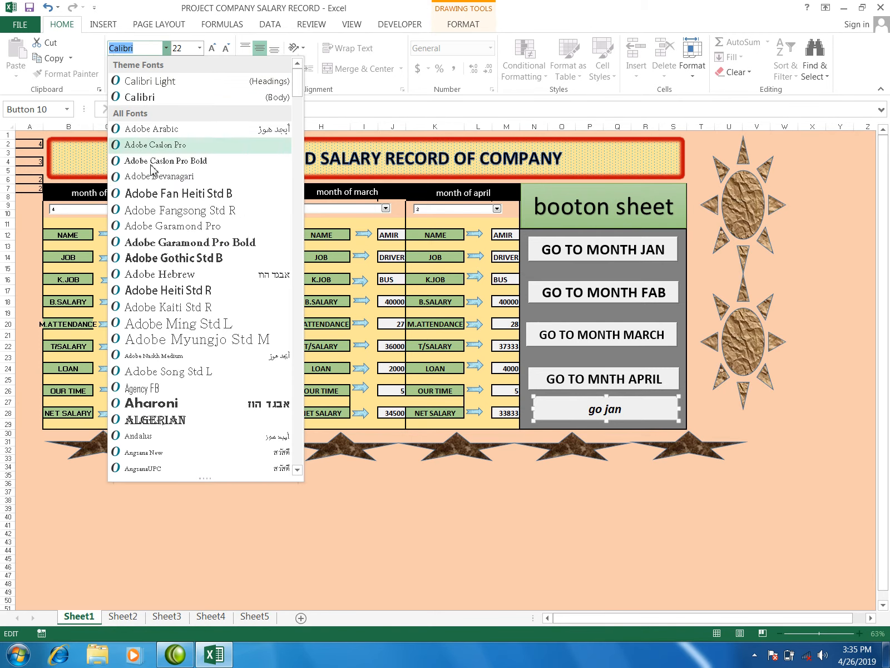
{"action": "left_click", "coordinate": [172, 243]}
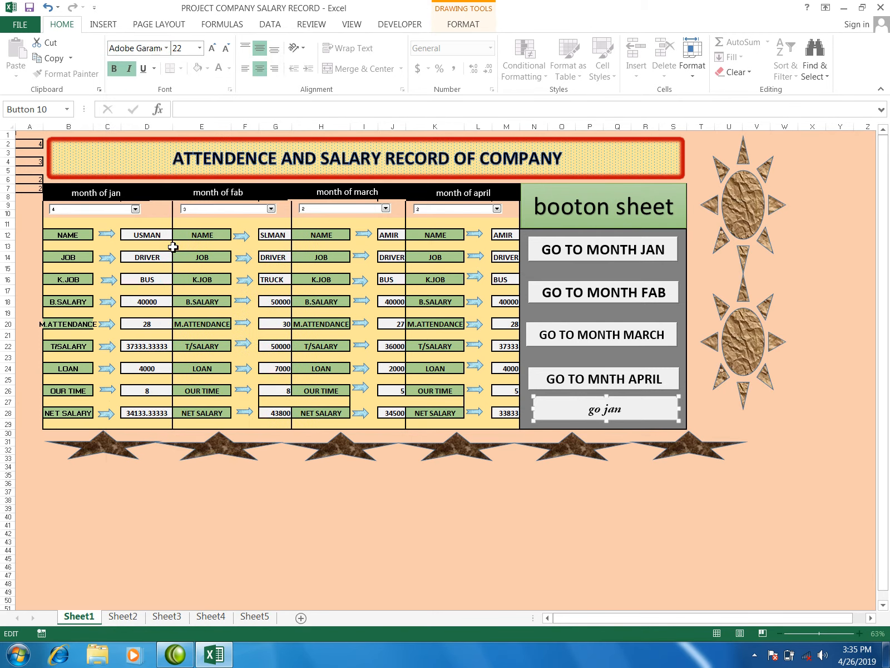
{"action": "left_click", "coordinate": [483, 519]}
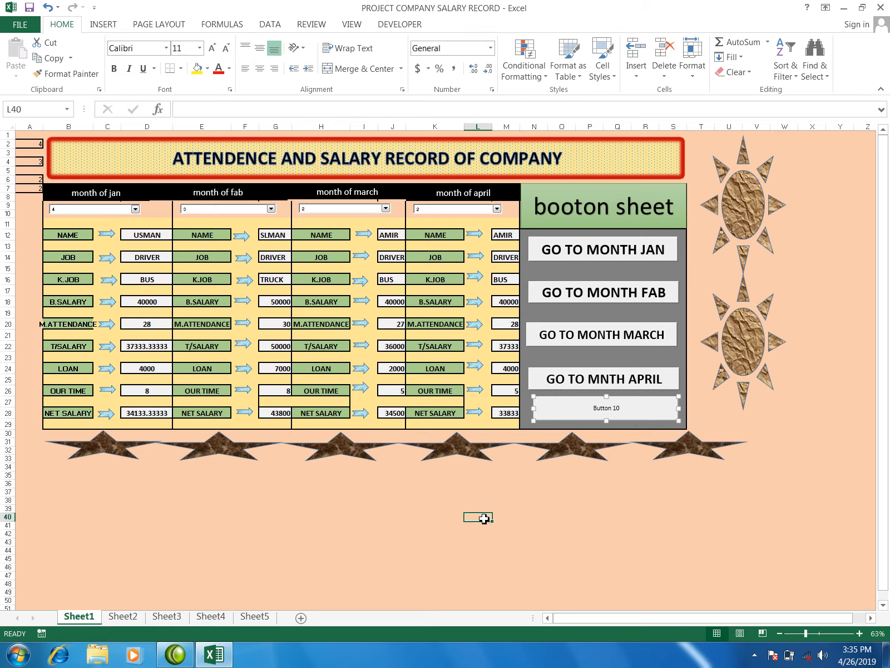
- Test the go jan button to reach Sheet2 and Button 2 to jump back to Sheet1
{"action": "left_click", "coordinate": [576, 413]}
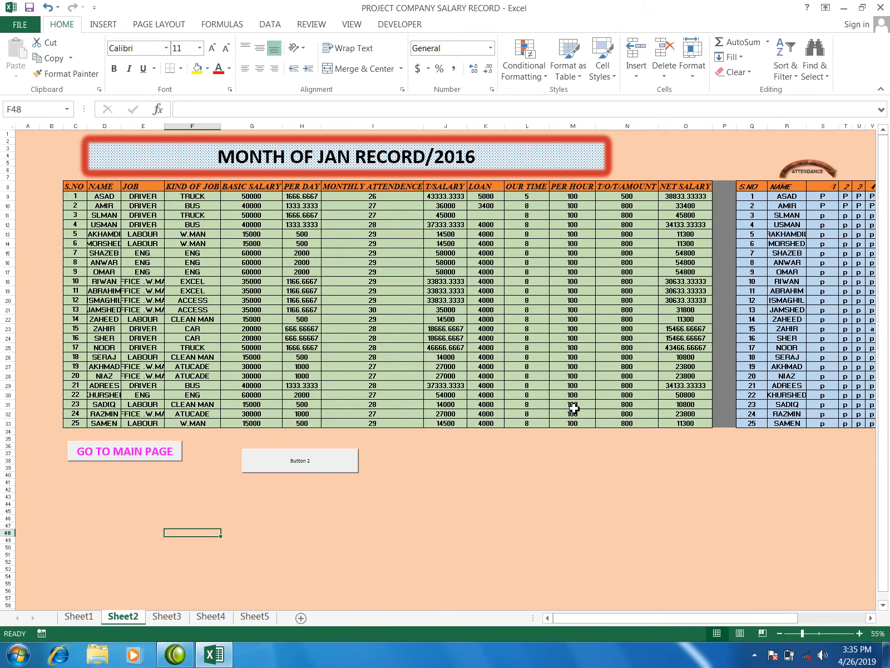
{"action": "left_click", "coordinate": [339, 469]}
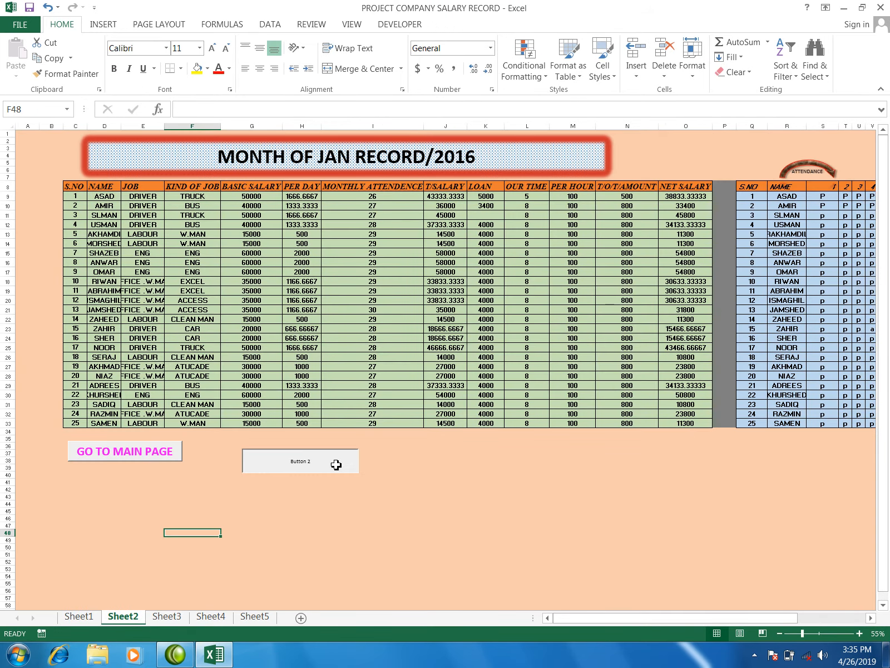
{"action": "left_click", "coordinate": [123, 616]}
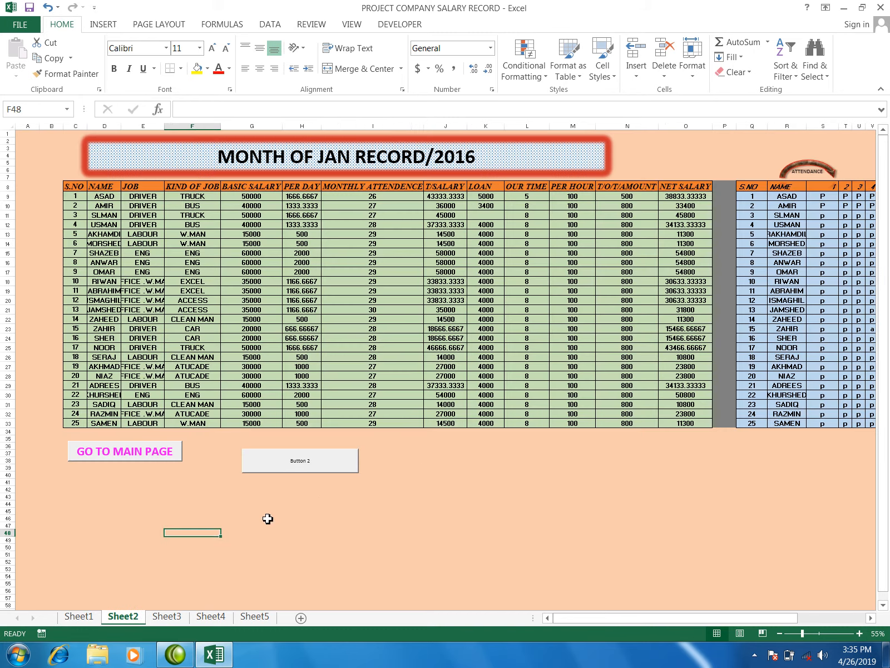
{"action": "left_click", "coordinate": [325, 498]}
{"action": "left_click", "coordinate": [307, 469]}
- On Sheet2, draw a rectangle about 0.76" high and 5.06" wide beside Button 2, below the January table
{"action": "left_click", "coordinate": [123, 616]}
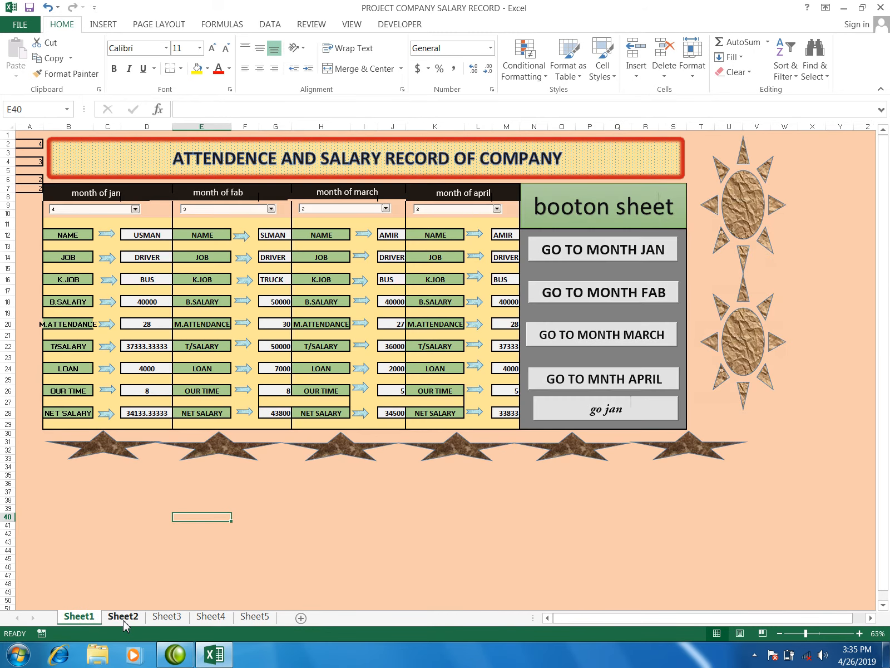
{"action": "right_click", "coordinate": [254, 469]}
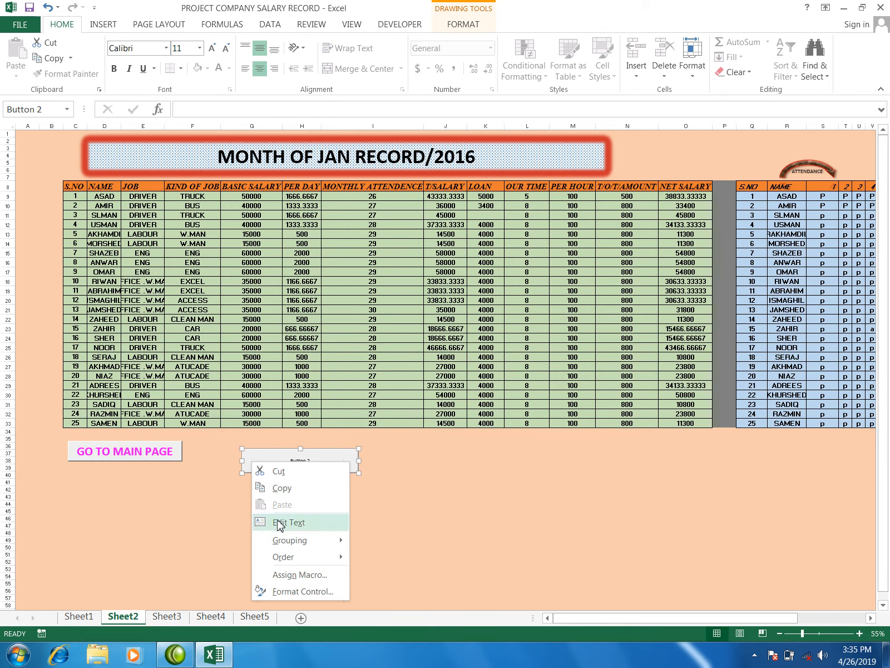
{"action": "left_click", "coordinate": [362, 507]}
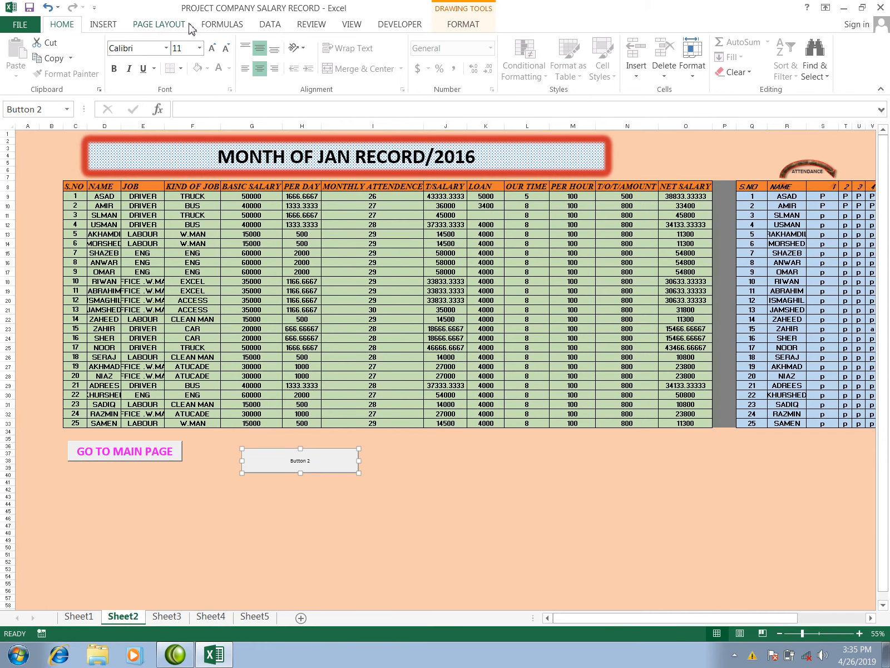
{"action": "left_click", "coordinate": [113, 30]}
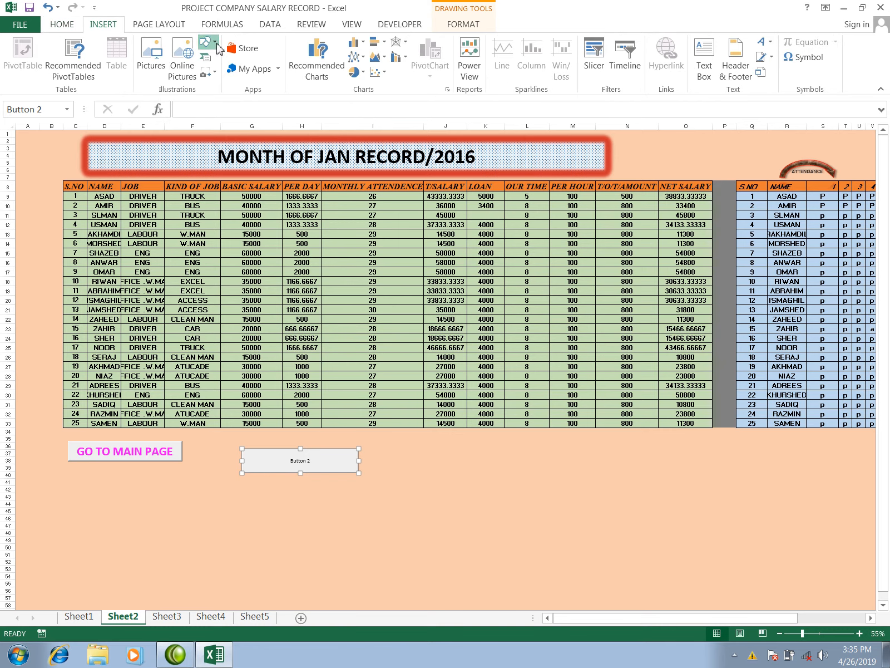
{"action": "left_click", "coordinate": [244, 76]}
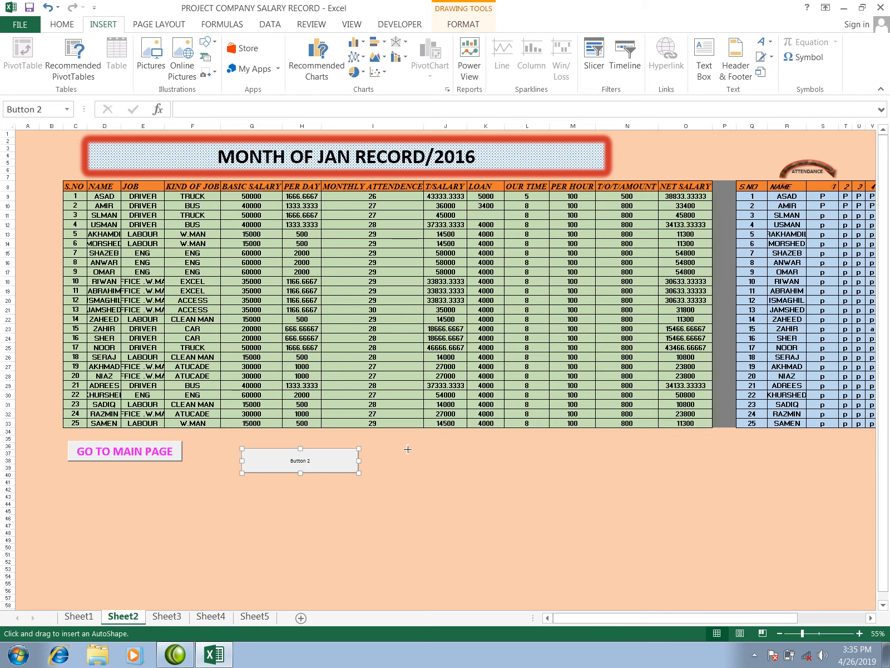
{"action": "mouse_move", "coordinate": [397, 444]}
{"action": "left_mouse_down"}
{"action": "mouse_move", "coordinate": [401, 455]}
{"action": "mouse_move", "coordinate": [501, 473]}
{"action": "mouse_move", "coordinate": [566, 479]}
{"action": "mouse_move", "coordinate": [582, 471]}
{"action": "left_mouse_up"}
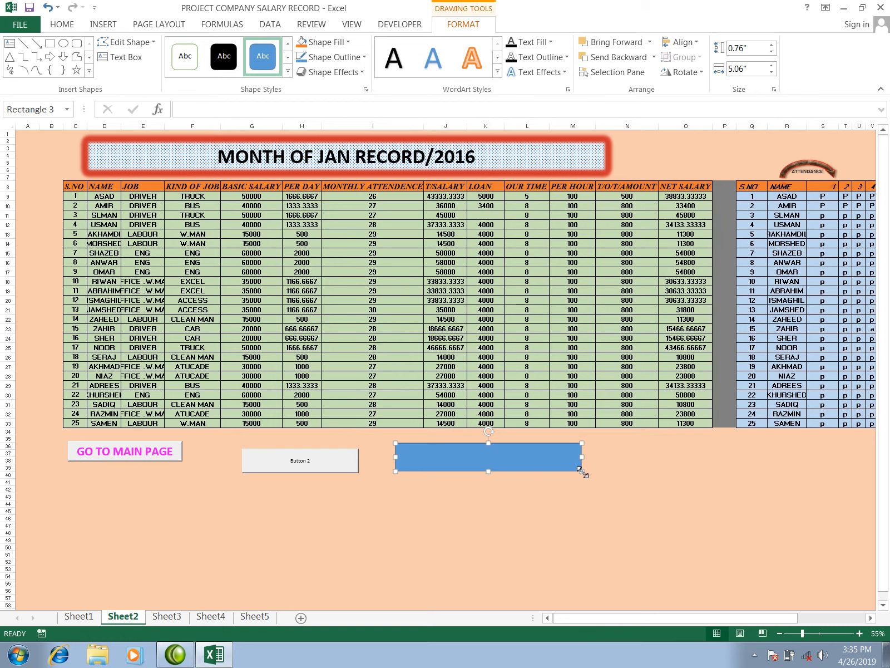
- Apply the light green gradient shape style to the new rectangle and deselect it
{"action": "left_click", "coordinate": [288, 72]}
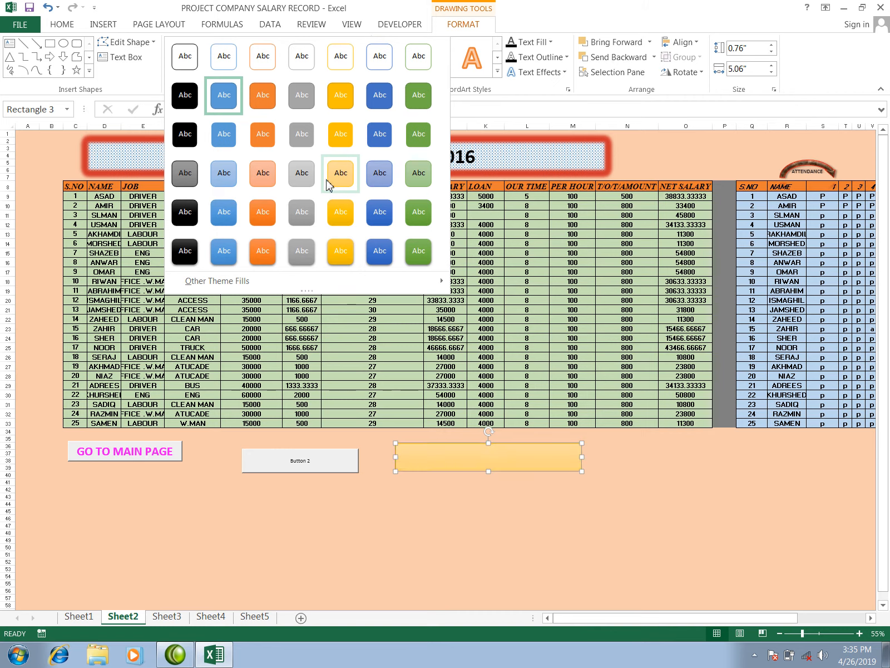
{"action": "left_click", "coordinate": [414, 174]}
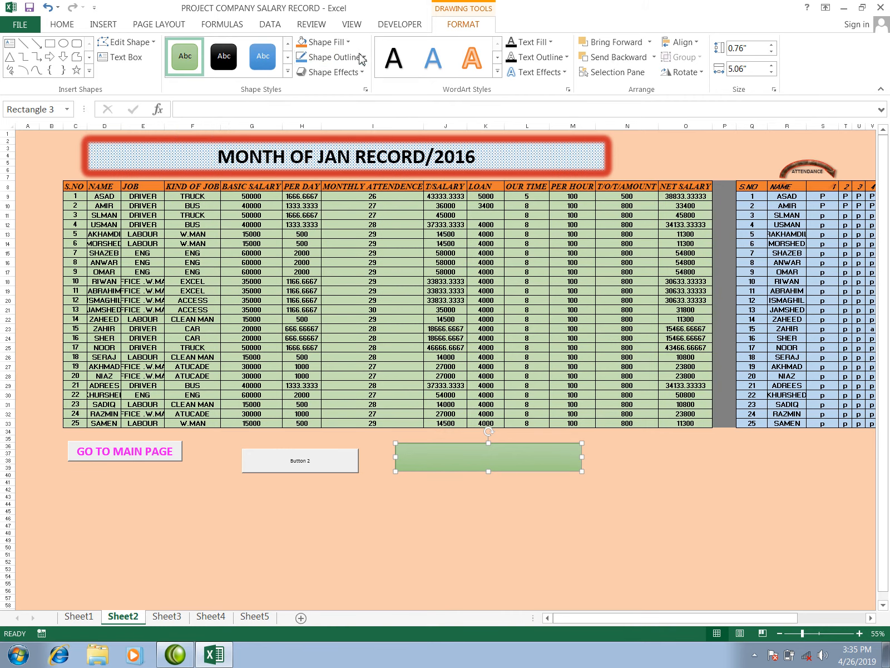
{"action": "left_click", "coordinate": [322, 42]}
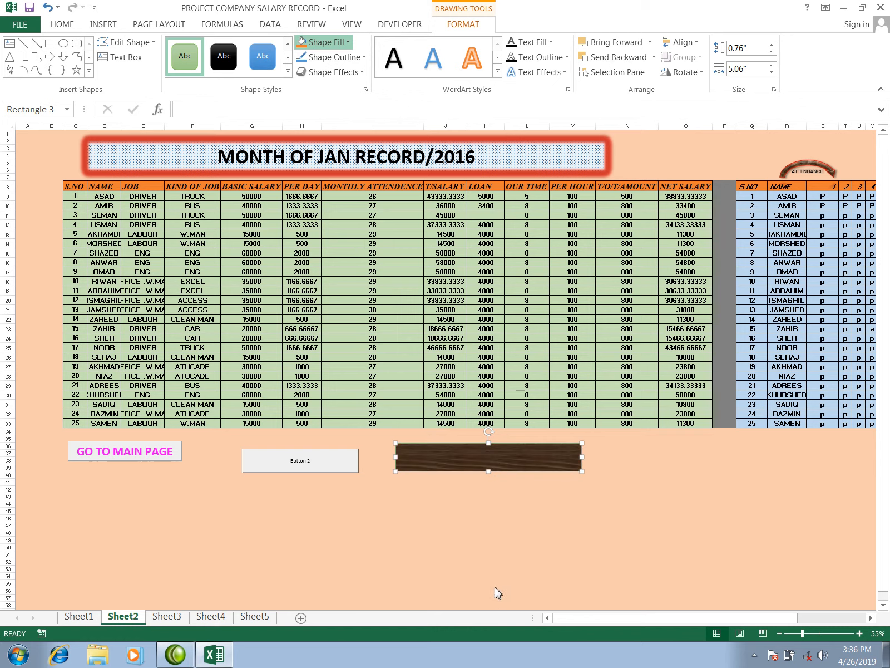
{"action": "left_click", "coordinate": [315, 492]}
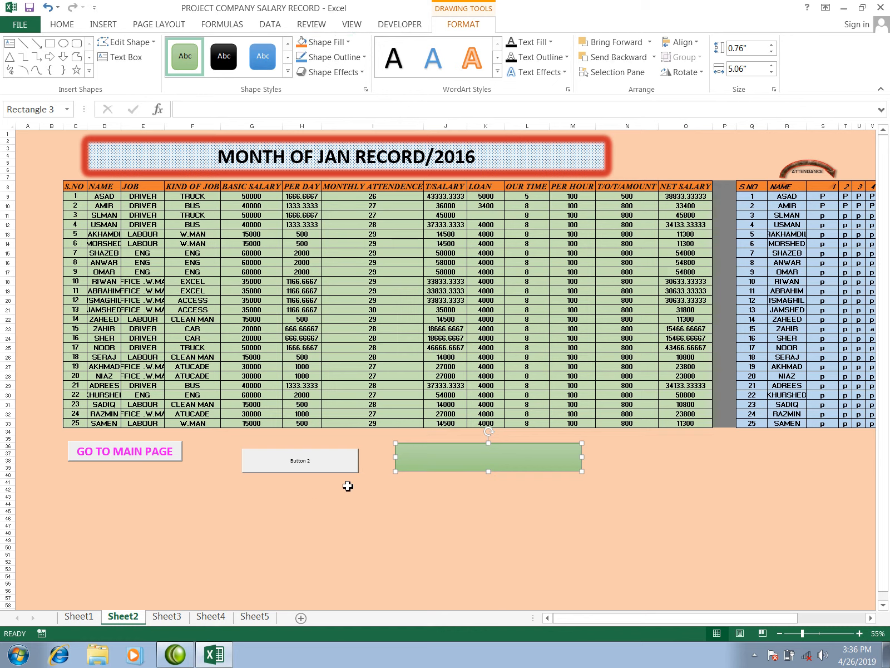
{"action": "left_click", "coordinate": [521, 490]}
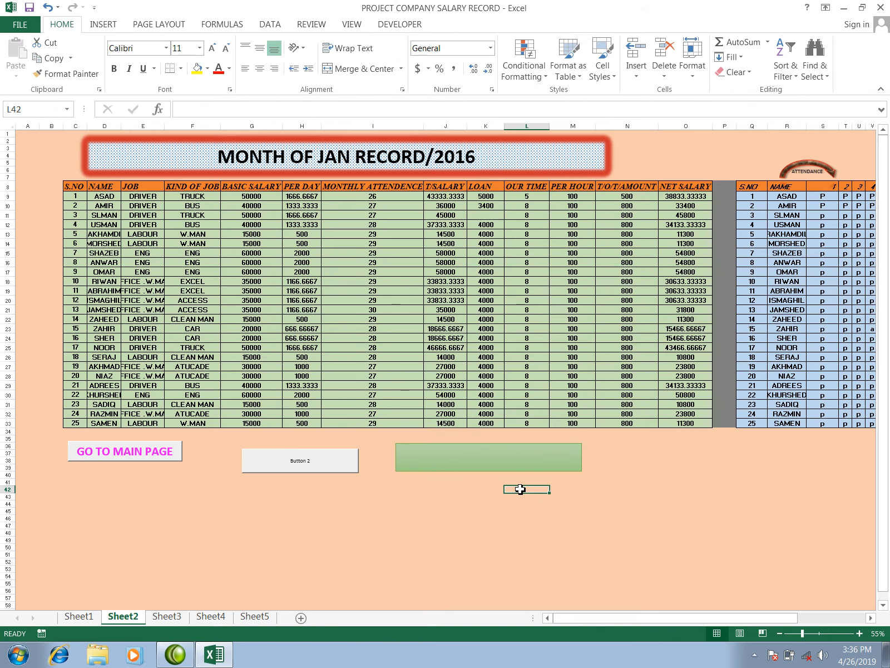
- Label the green rectangle "go to main" in bold italic, size 40
{"action": "right_click", "coordinate": [498, 462]}
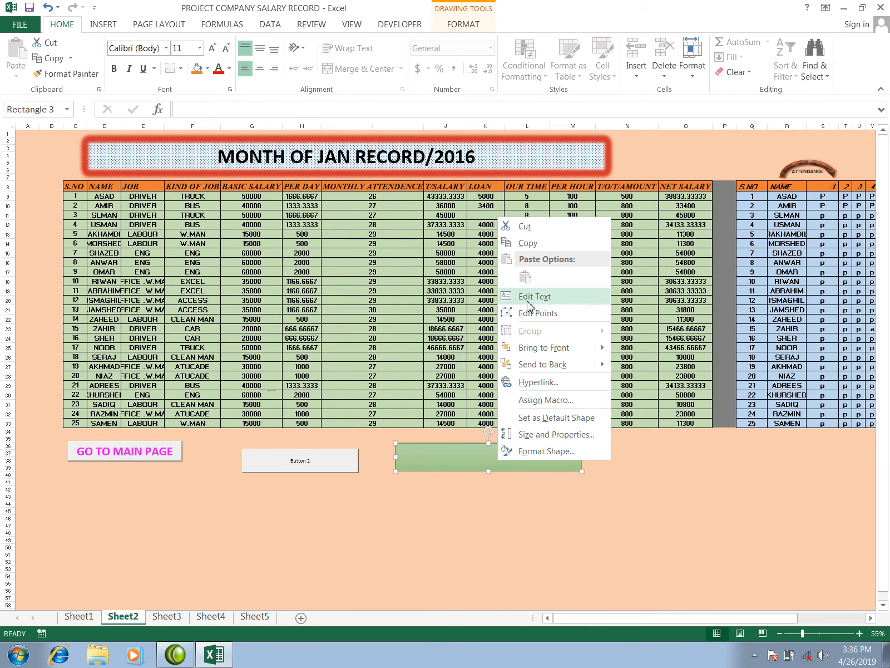
{"action": "left_click", "coordinate": [529, 298]}
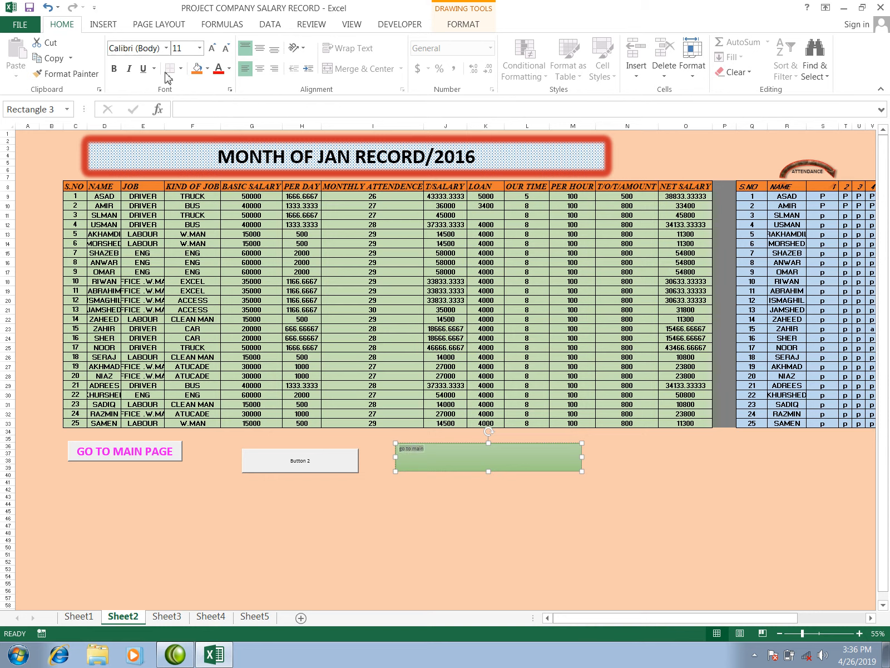
{"action": "left_click", "coordinate": [212, 52]}
{"action": "left_click", "coordinate": [212, 52]}
{"action": "left_click", "coordinate": [212, 52]}
{"action": "left_click", "coordinate": [212, 52]}
{"action": "left_click", "coordinate": [213, 53]}
{"action": "left_click", "coordinate": [213, 53]}
{"action": "left_click", "coordinate": [213, 52]}
{"action": "left_click", "coordinate": [212, 52]}
{"action": "left_click", "coordinate": [213, 53]}
{"action": "left_click", "coordinate": [212, 53]}
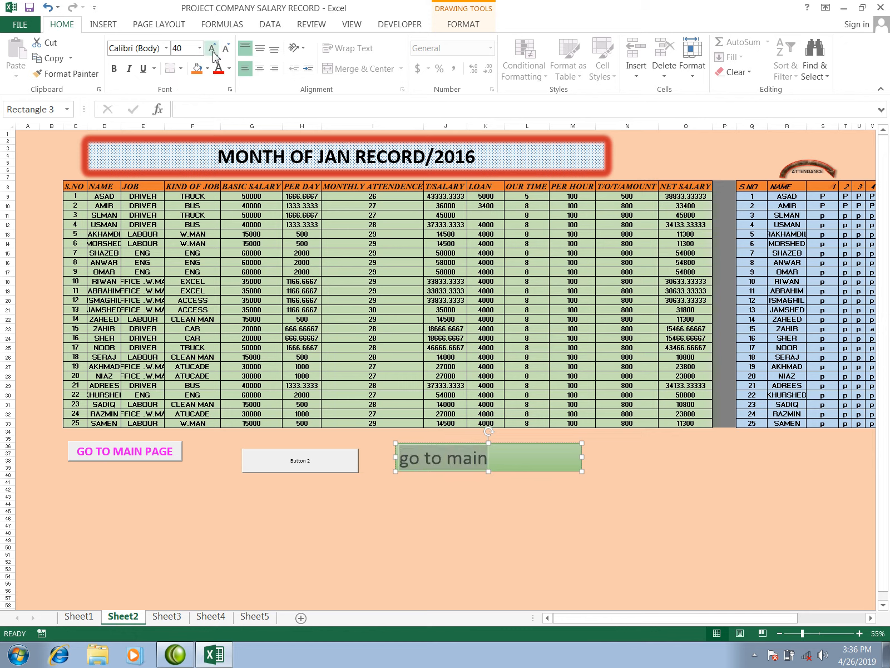
{"action": "left_click", "coordinate": [114, 68]}
{"action": "left_click", "coordinate": [128, 68]}
{"action": "left_click", "coordinate": [417, 501]}
- Narrow the green rectangle to fit its label, make it slightly taller, and deselect it
{"action": "left_click", "coordinate": [532, 465]}
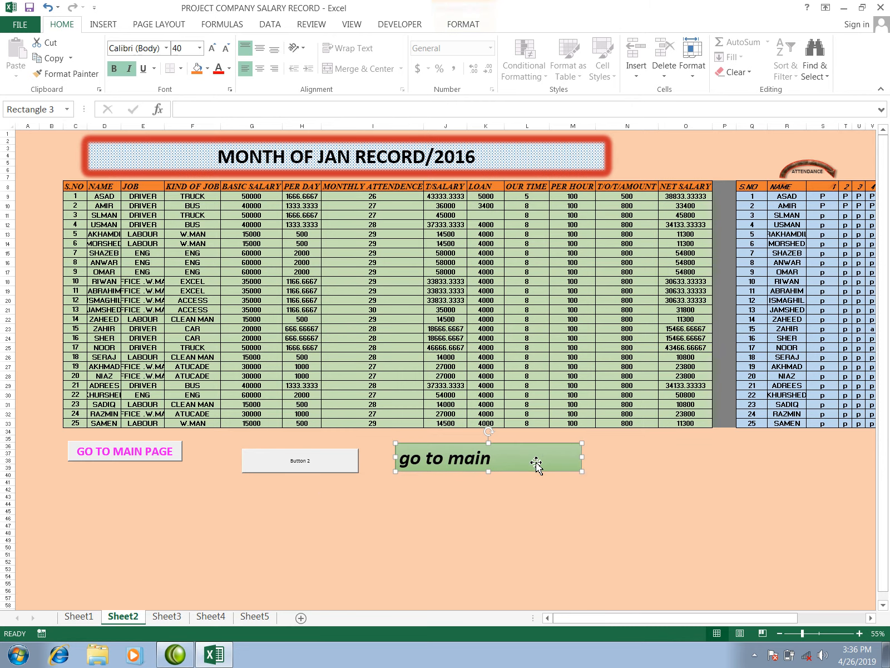
{"action": "left_click_drag", "start_coordinate": [582, 457], "coordinate": [504, 457]}
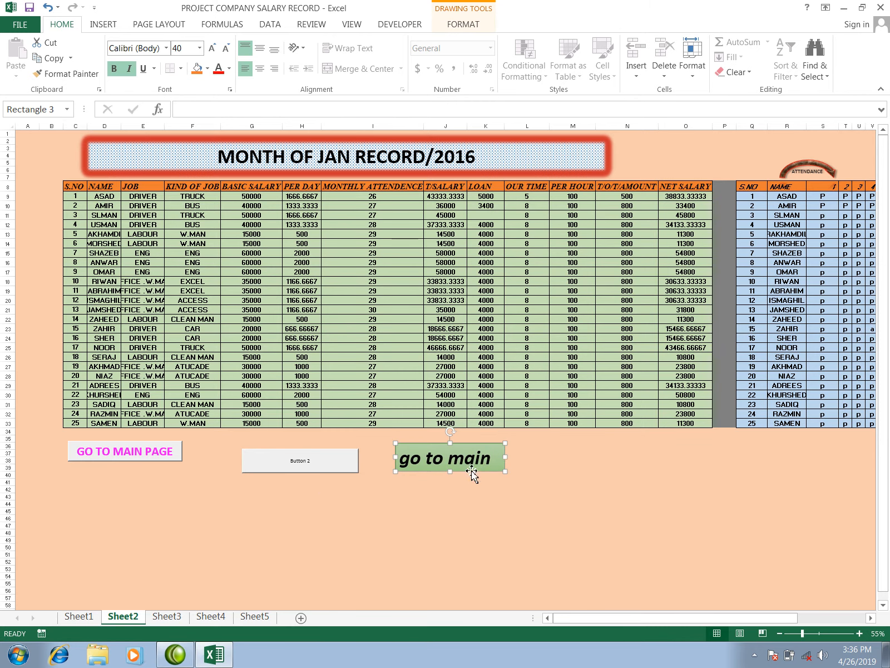
{"action": "left_click_drag", "start_coordinate": [453, 473], "coordinate": [452, 476]}
{"action": "mouse_move", "coordinate": [453, 432]}
{"action": "left_mouse_down"}
{"action": "mouse_move", "coordinate": [461, 439]}
{"action": "mouse_move", "coordinate": [449, 421]}
{"action": "mouse_move", "coordinate": [452, 430]}
{"action": "left_mouse_up"}
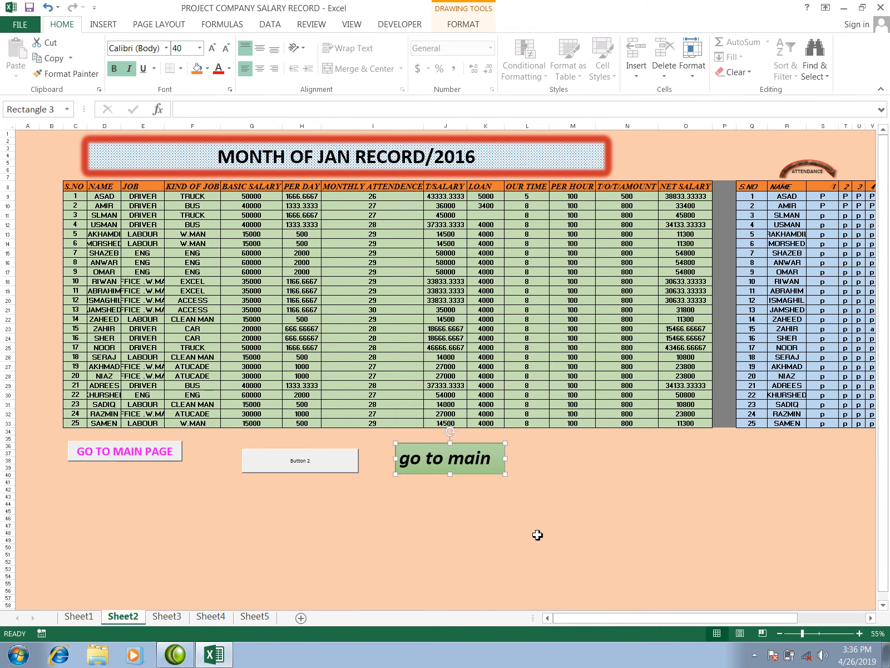
{"action": "left_click", "coordinate": [537, 533]}
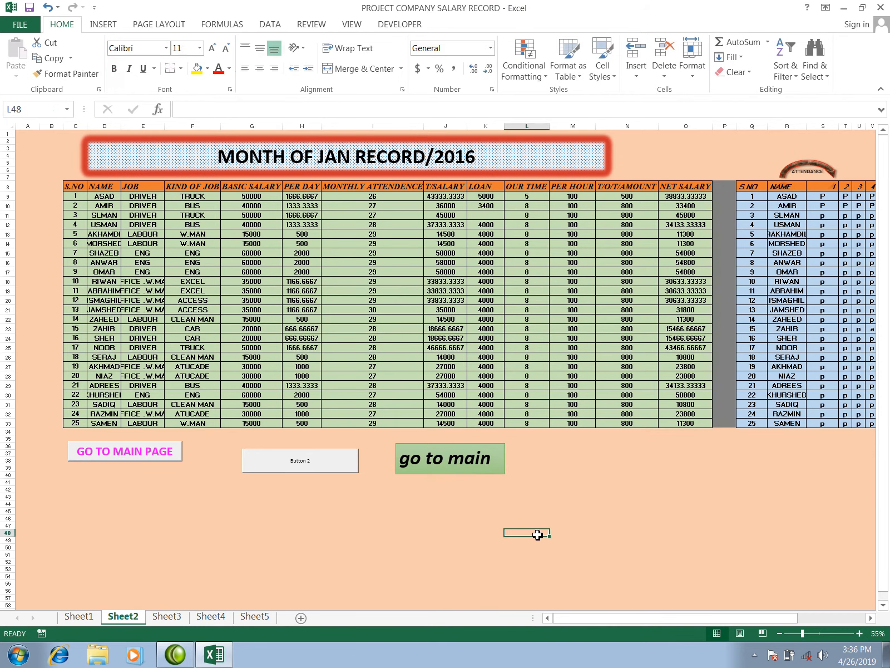
{"action": "left_click", "coordinate": [492, 466]}
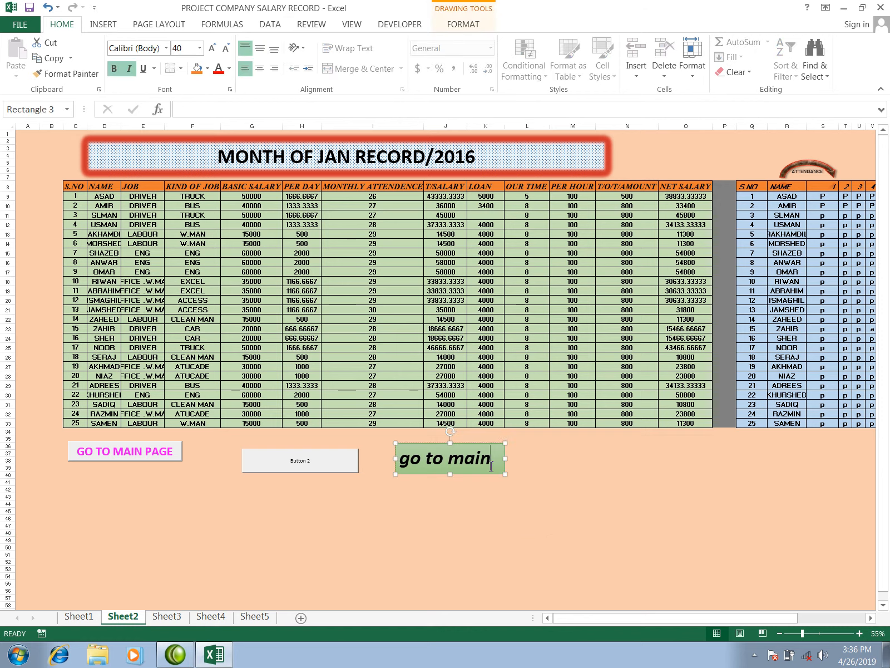
{"action": "left_click", "coordinate": [548, 482]}
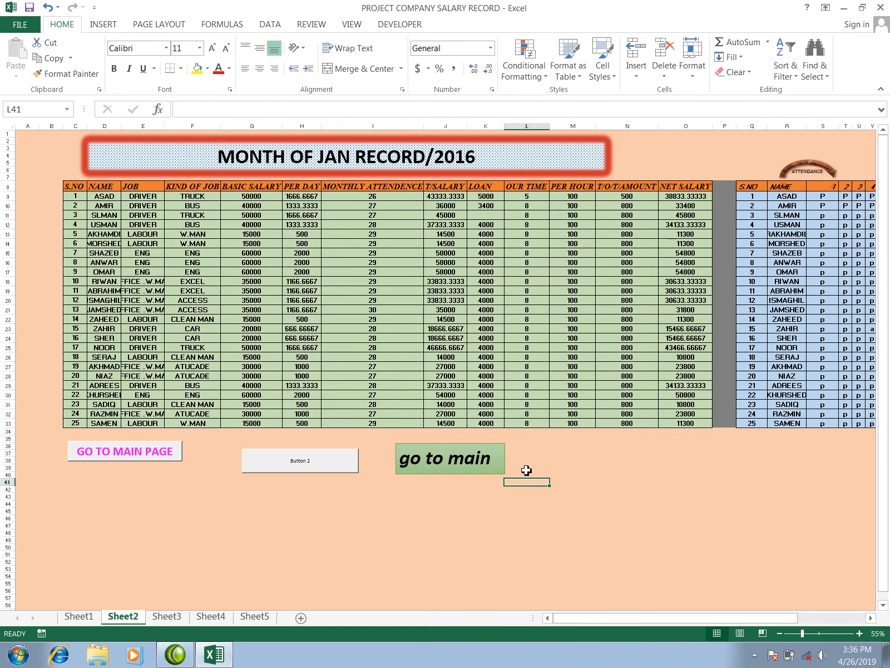
- Hyperlink the go to main rectangle to cell A1 of Sheet1 in this document, and test the link
{"action": "right_click", "coordinate": [500, 462]}
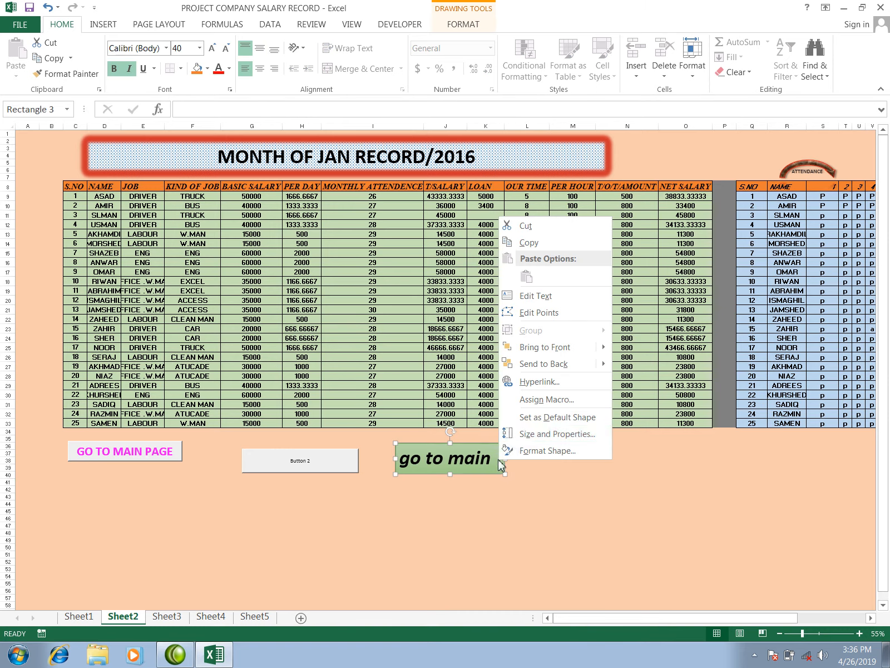
{"action": "left_click", "coordinate": [526, 382]}
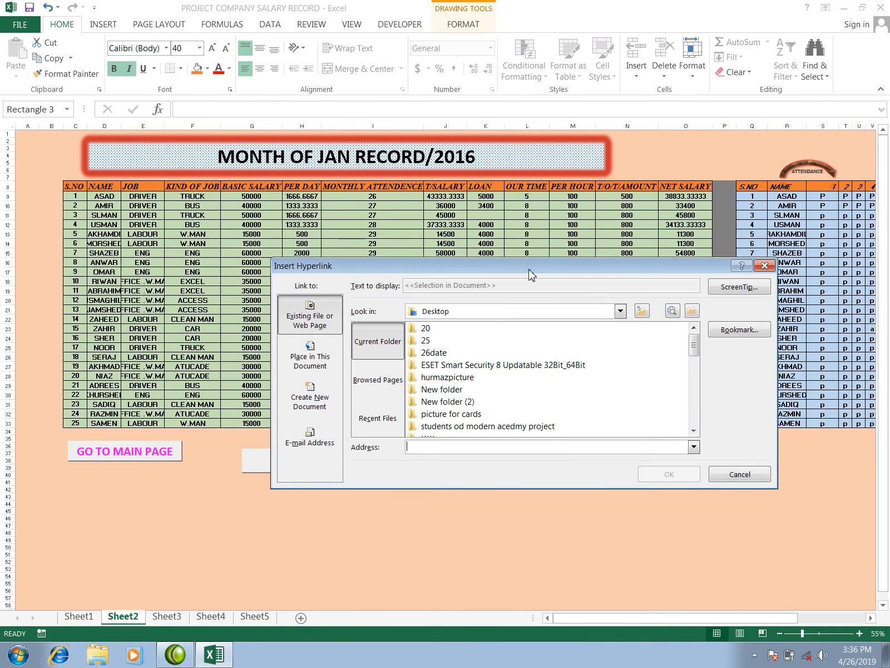
{"action": "left_click_drag", "start_coordinate": [531, 273], "coordinate": [492, 154]}
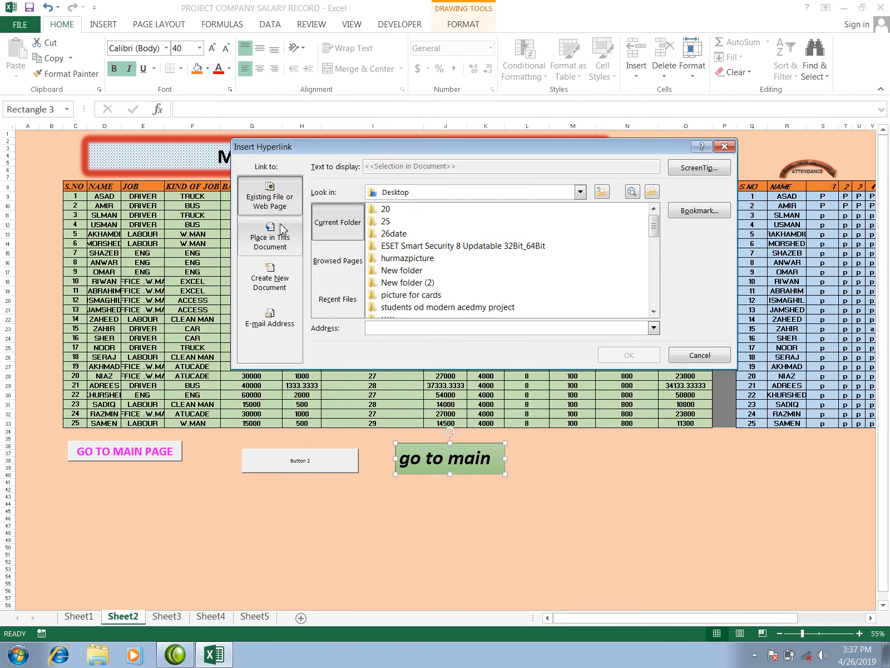
{"action": "left_click", "coordinate": [283, 246]}
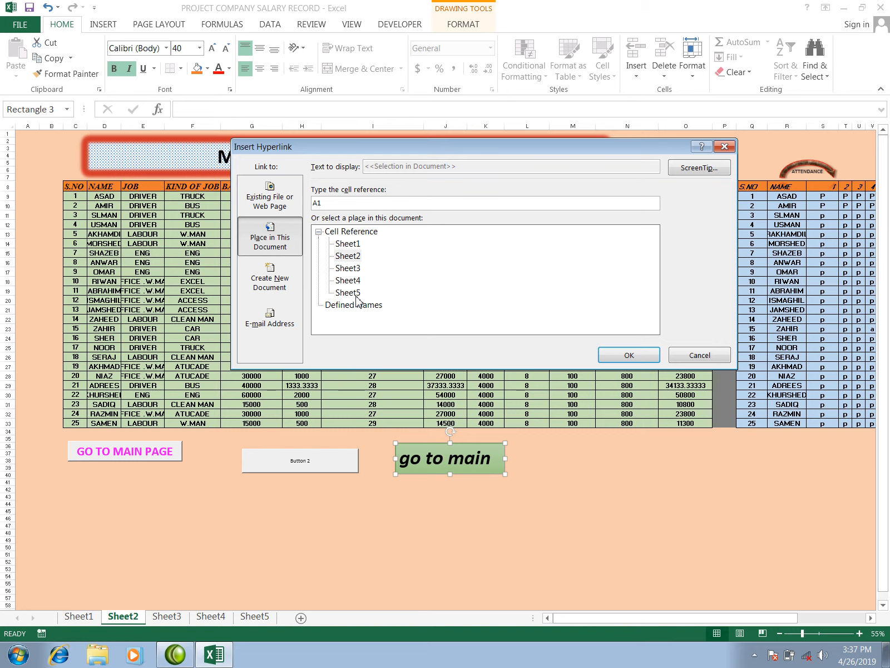
{"action": "left_click", "coordinate": [352, 245]}
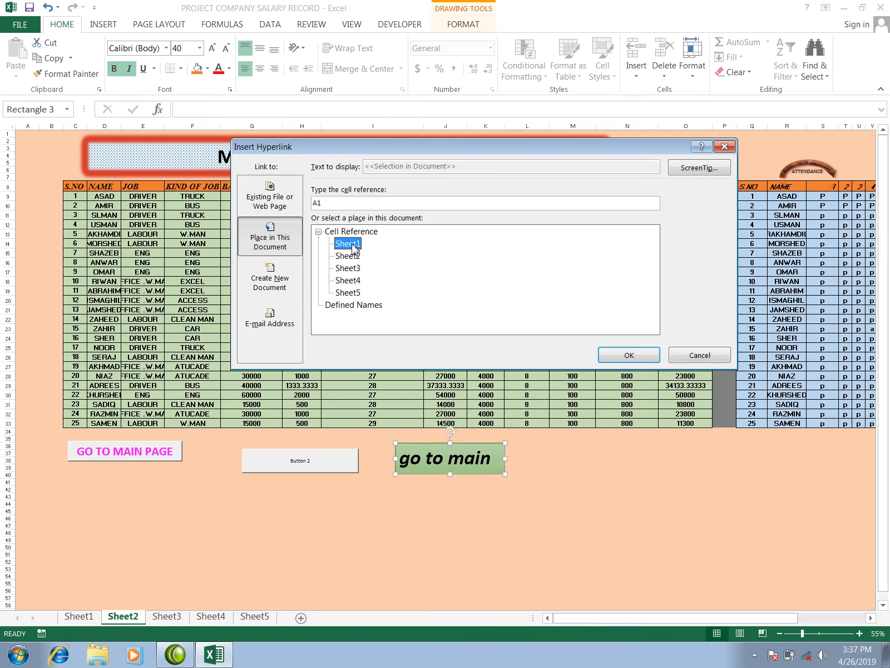
{"action": "left_click", "coordinate": [610, 356]}
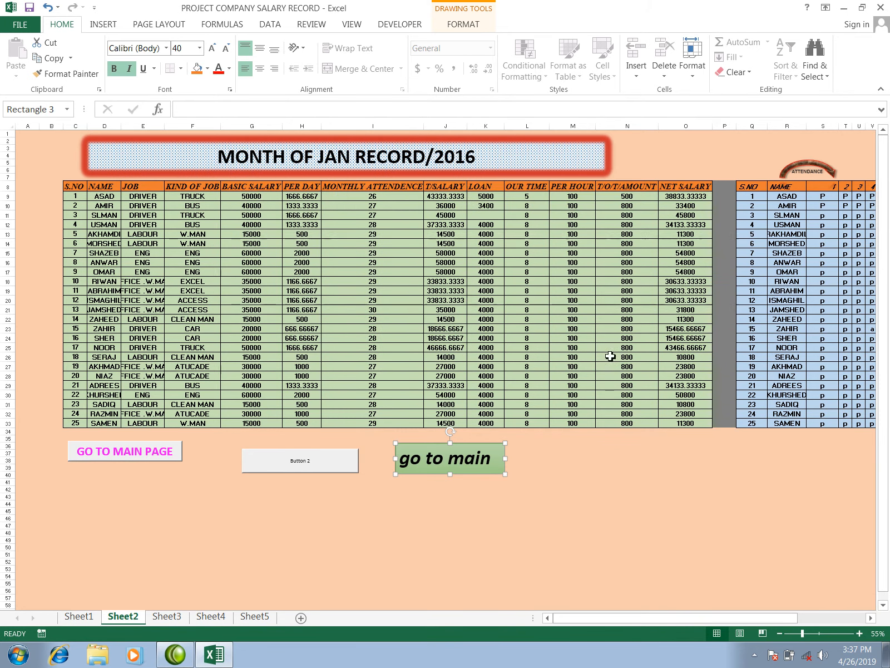
{"action": "left_click", "coordinate": [603, 512]}
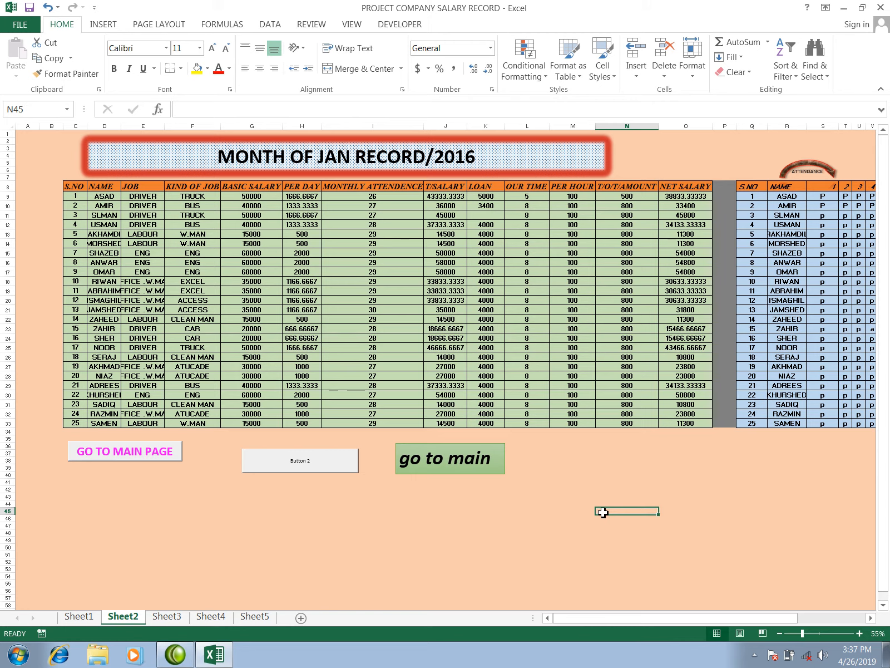
{"action": "left_click", "coordinate": [496, 469]}
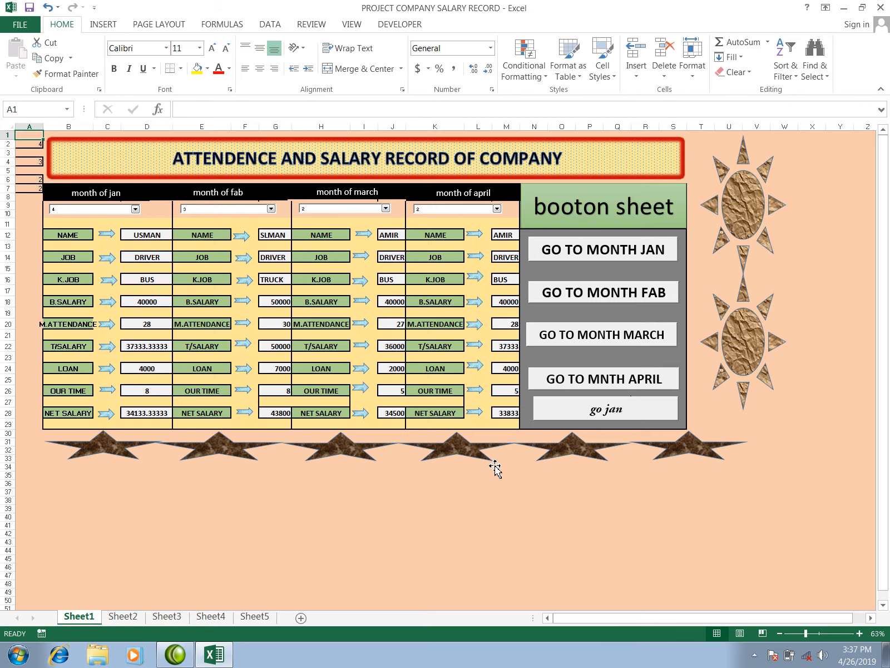
- On Sheet1, draw a 5-point star about 1.75" high and 1.84" wide below the table, and give it the solid black shape style
{"action": "left_click_drag", "start_coordinate": [397, 473], "coordinate": [443, 497]}
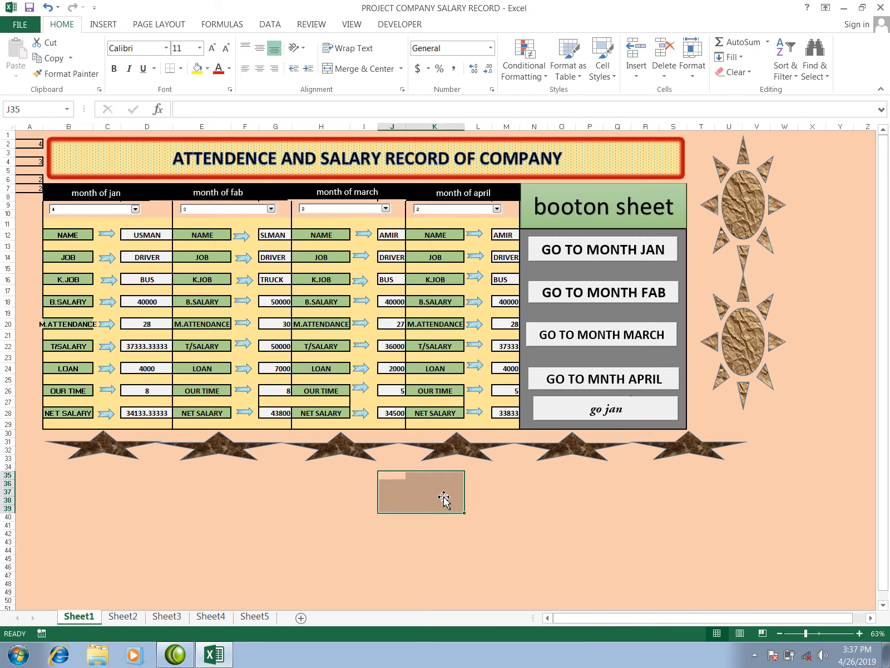
{"action": "left_click", "coordinate": [111, 24]}
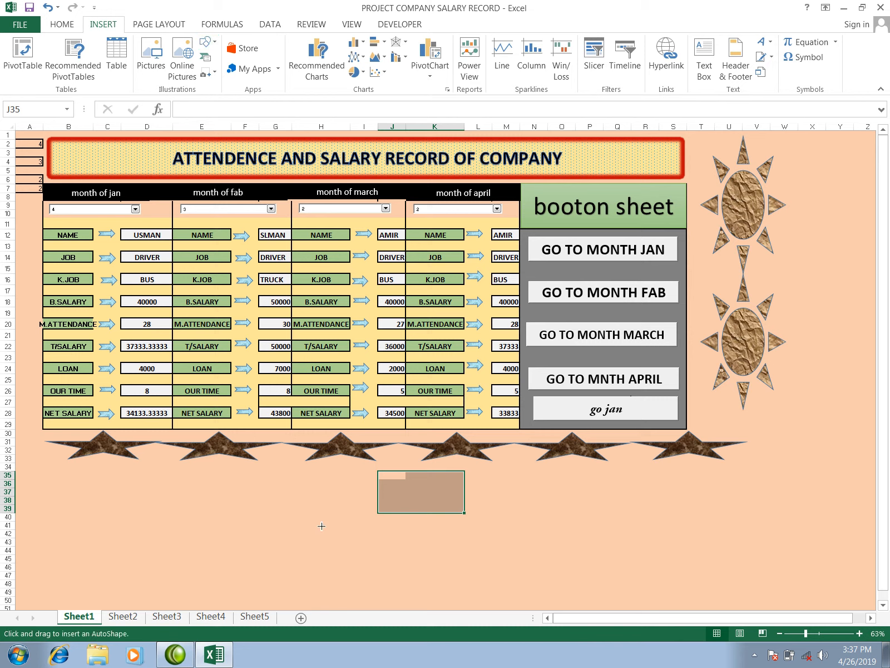
{"action": "mouse_move", "coordinate": [301, 487]}
{"action": "left_mouse_down"}
{"action": "mouse_move", "coordinate": [377, 563]}
{"action": "mouse_move", "coordinate": [517, 521]}
{"action": "mouse_move", "coordinate": [519, 500]}
{"action": "left_mouse_up"}
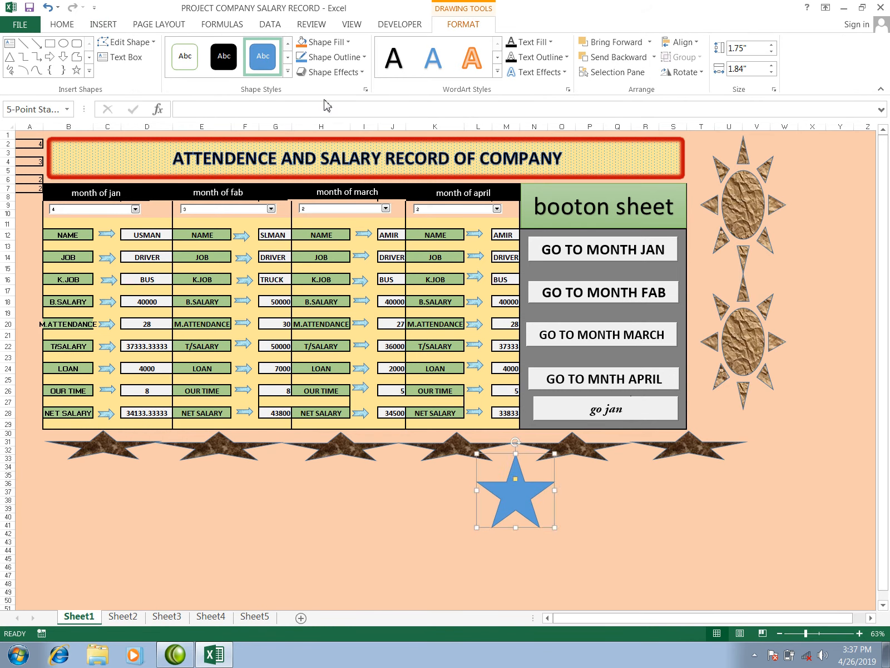
{"action": "left_click", "coordinate": [288, 72]}
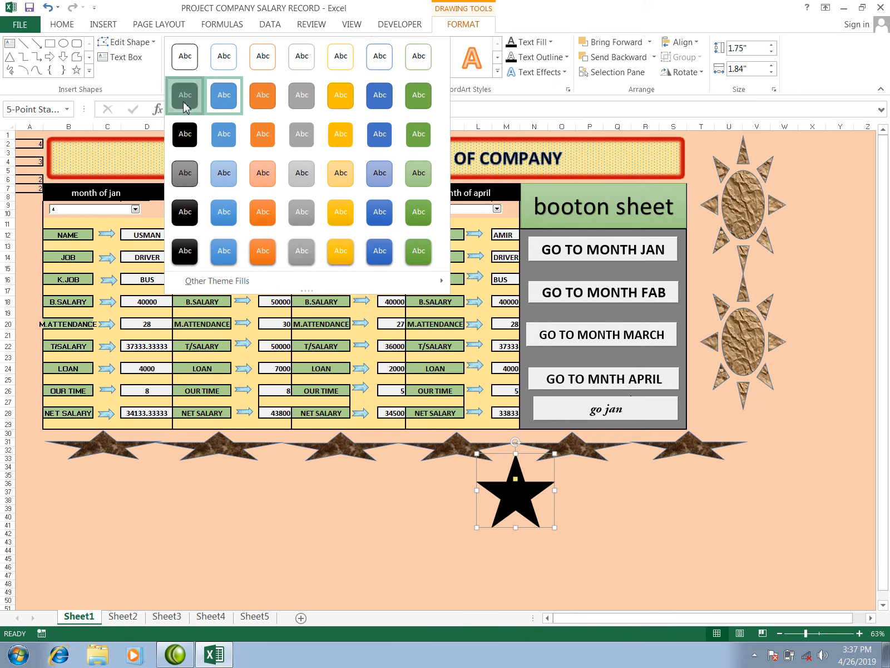
{"action": "left_click", "coordinate": [186, 99]}
{"action": "left_click", "coordinate": [567, 499]}
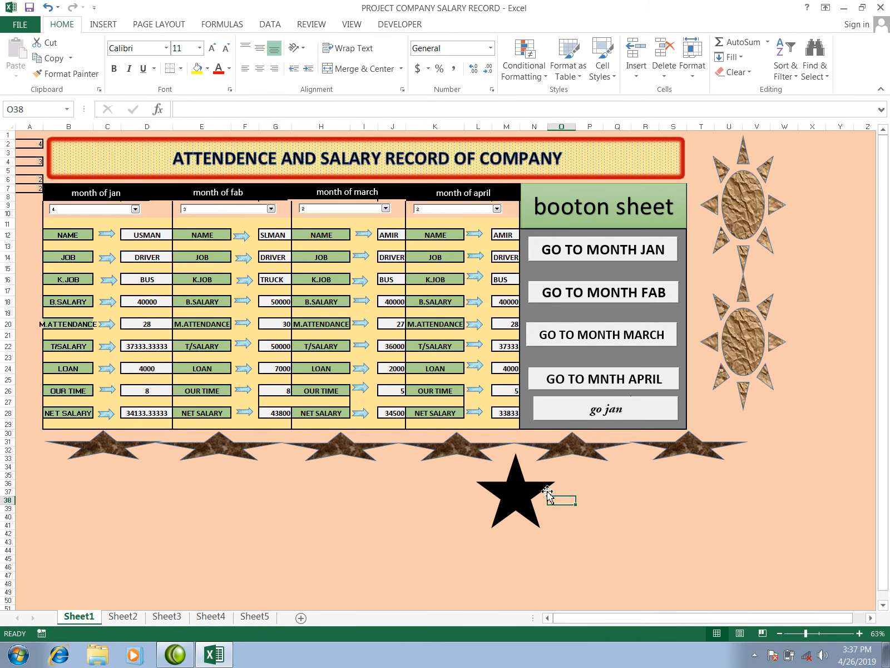
- Hyperlink the black star on Sheet1 to cell A1 of Sheet2 in this document, and deselect the star
{"action": "right_click", "coordinate": [524, 494]}
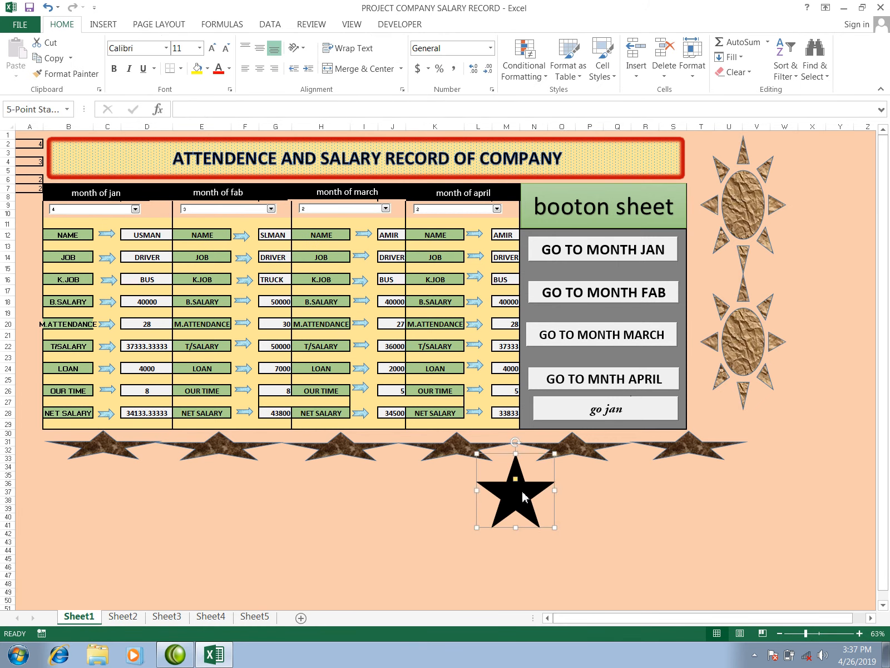
{"action": "left_click", "coordinate": [577, 419]}
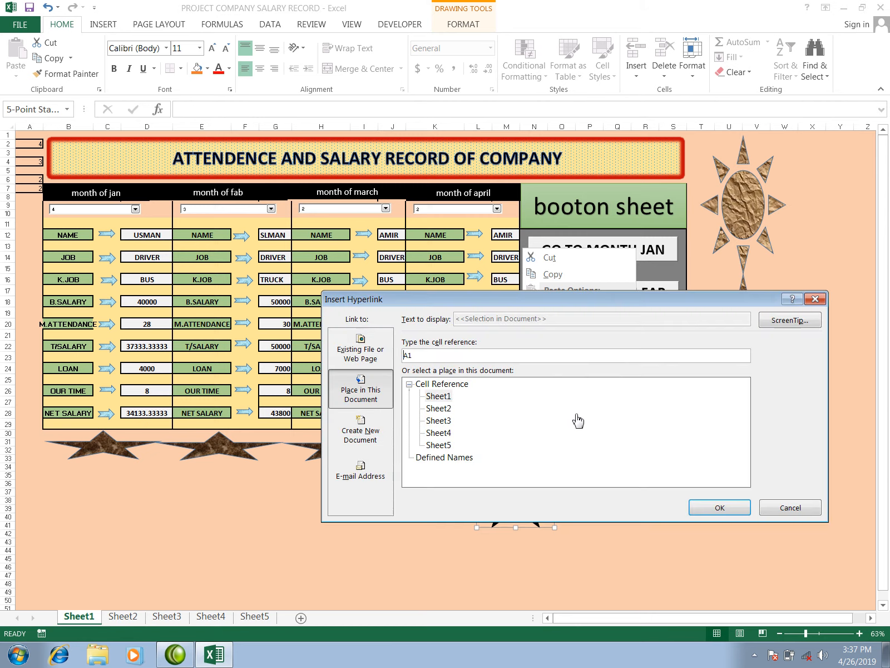
{"action": "left_click_drag", "start_coordinate": [532, 312], "coordinate": [359, 110]}
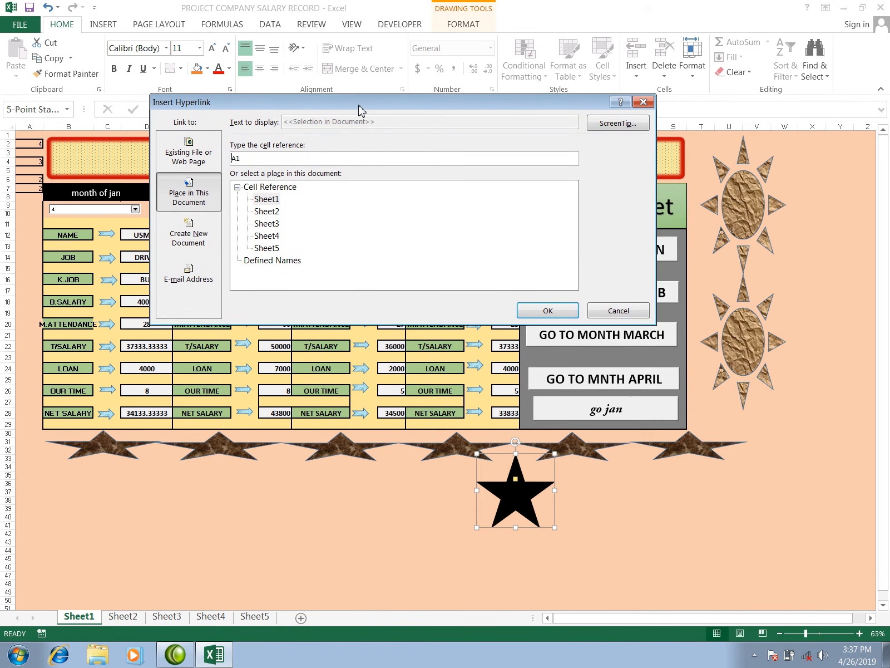
{"action": "left_click", "coordinate": [273, 216]}
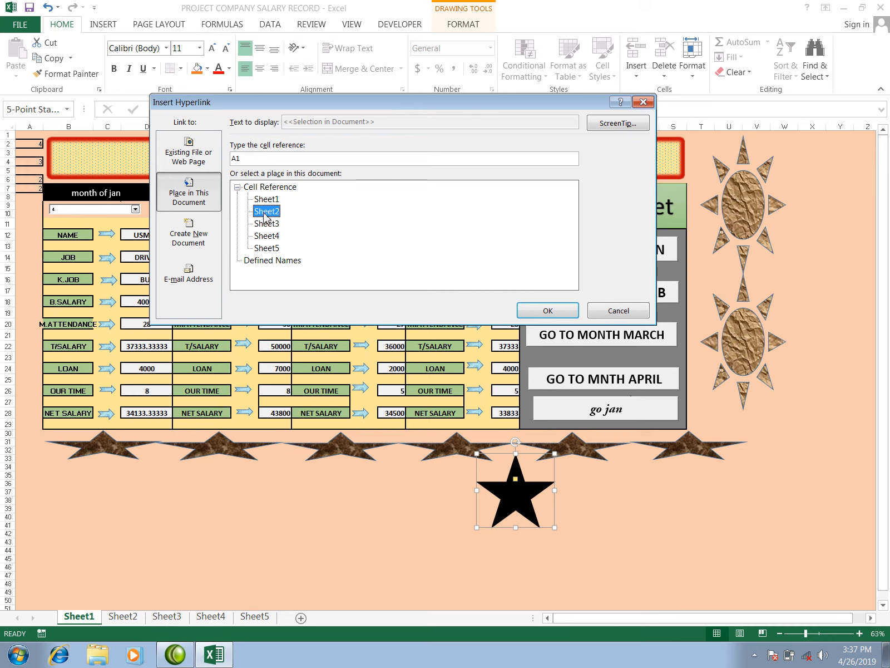
{"action": "left_click", "coordinate": [544, 310]}
{"action": "left_click", "coordinate": [645, 509]}
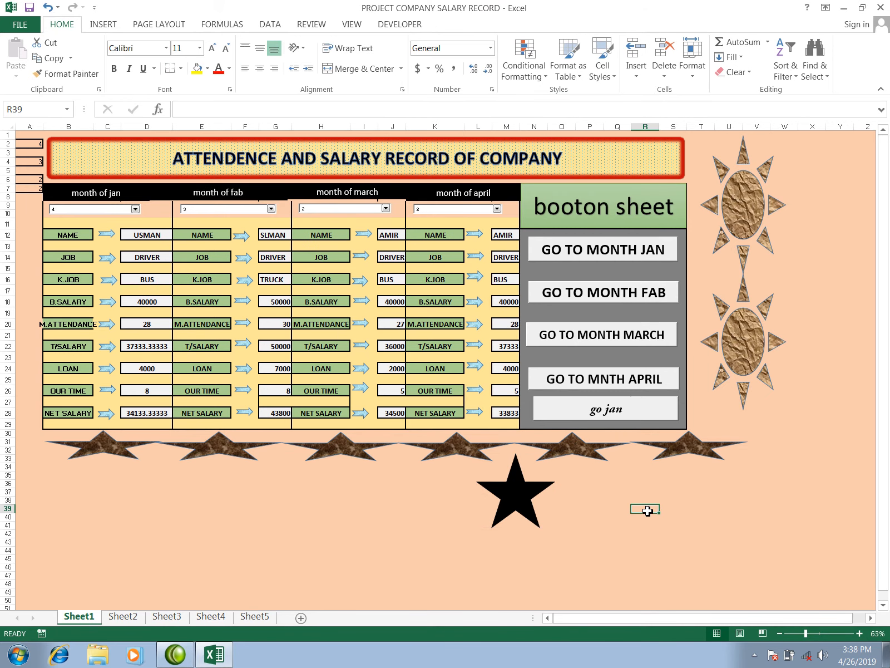
- Test navigation between Sheet1 and Sheet2 with the star, go to main rectangle, Button 2, go jan and GO TO MAIN PAGE buttons, ending on Sheet1
{"action": "left_click", "coordinate": [523, 497]}
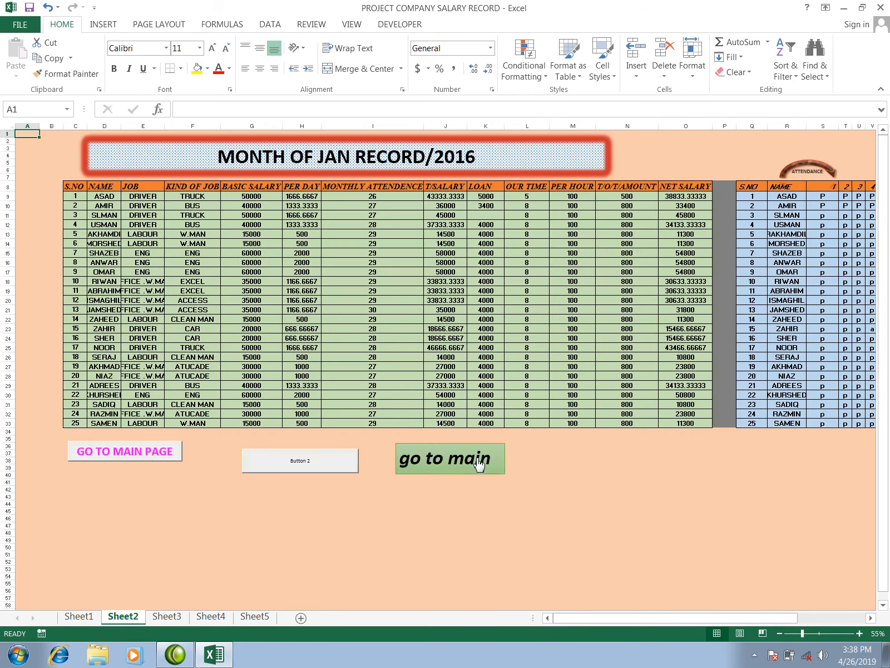
{"action": "left_click", "coordinate": [489, 469]}
{"action": "left_click", "coordinate": [544, 419]}
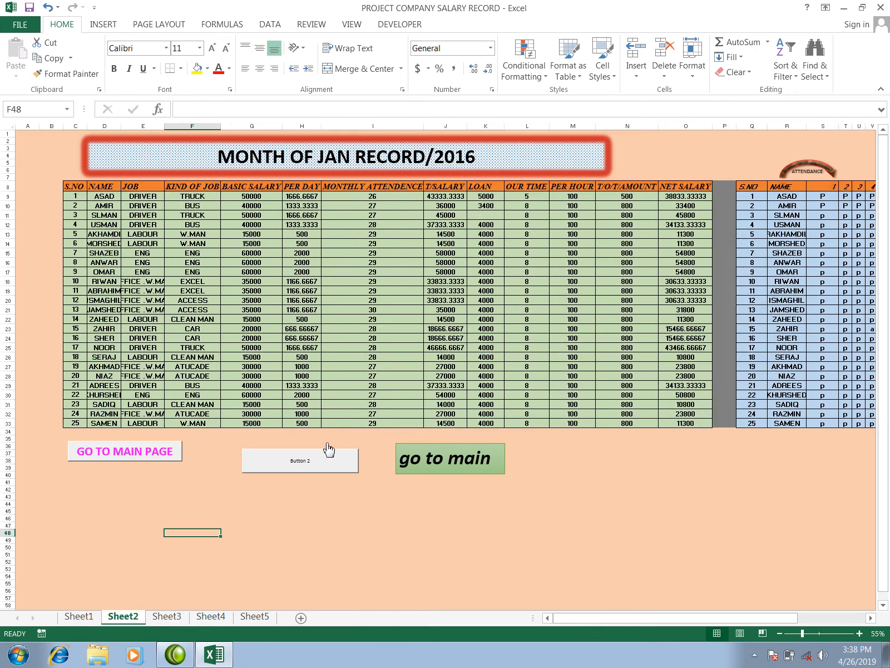
{"action": "left_click", "coordinate": [330, 467]}
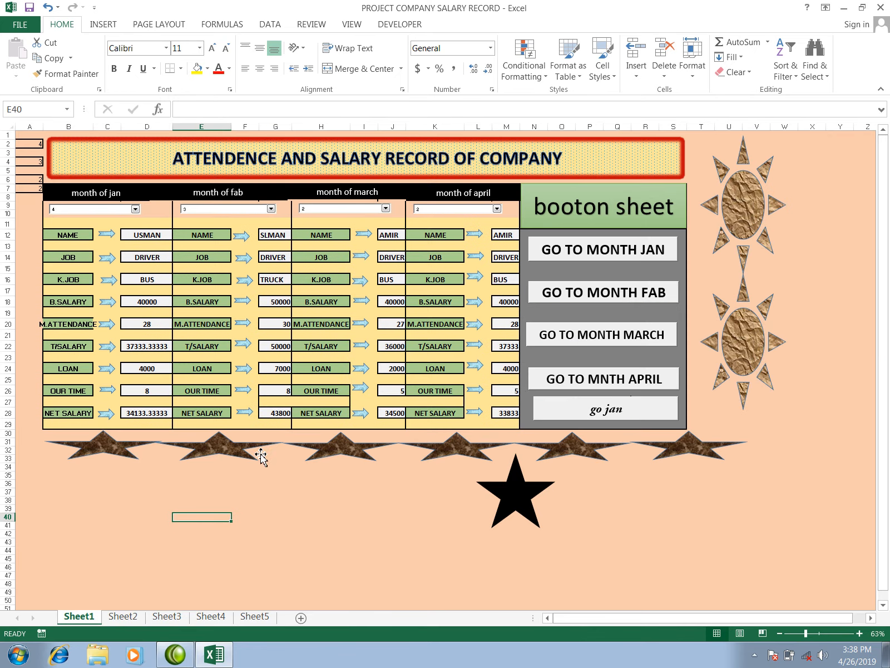
{"action": "left_click", "coordinate": [619, 411]}
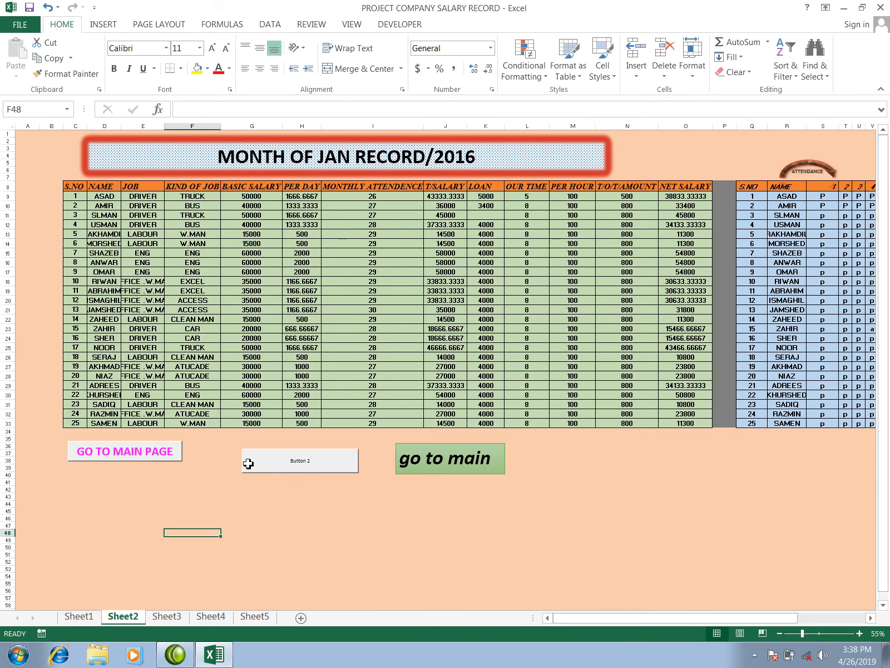
{"action": "left_click", "coordinate": [176, 457]}
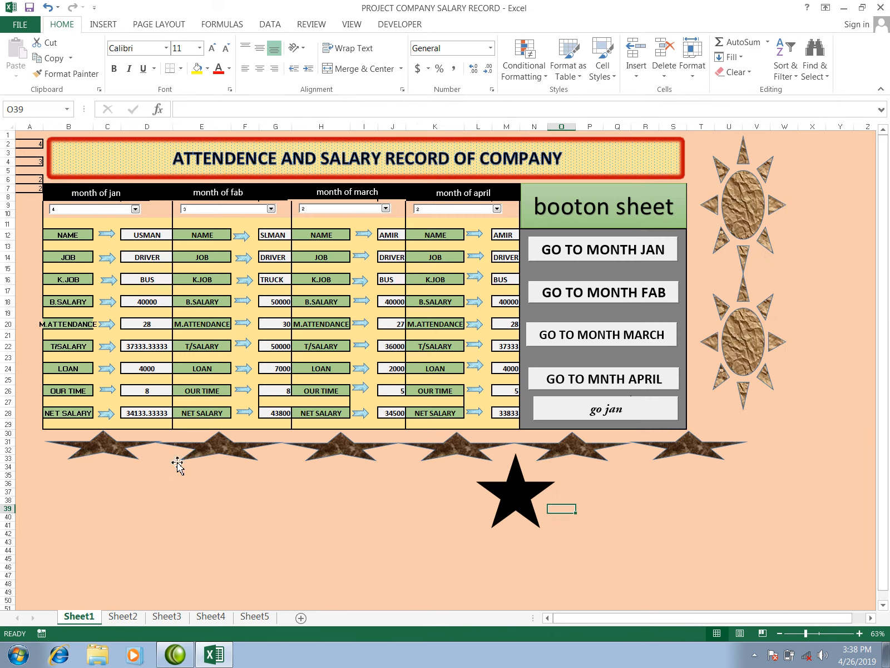
{"action": "left_click", "coordinate": [572, 410]}
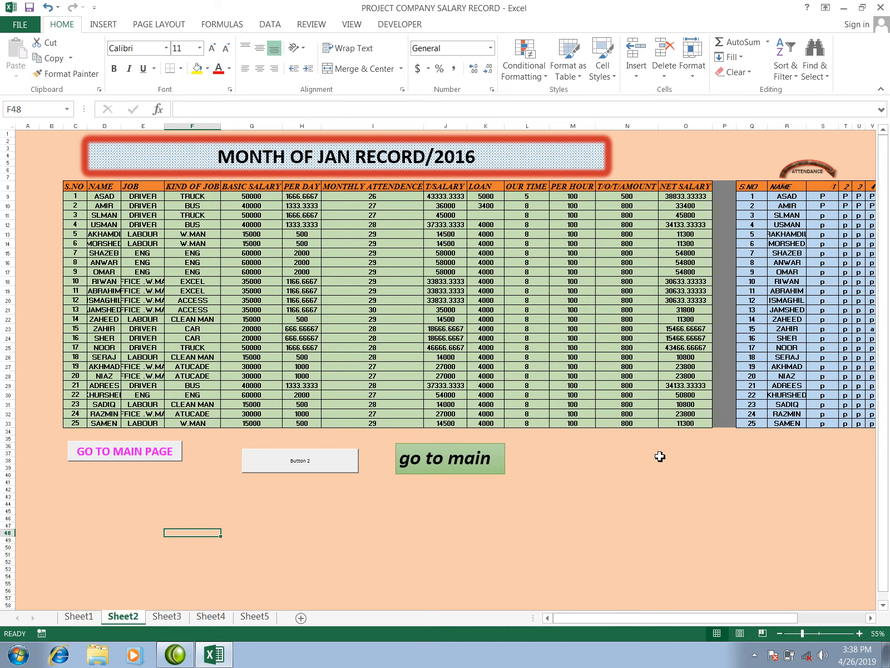
{"action": "left_click", "coordinate": [590, 423]}
{"action": "left_click", "coordinate": [587, 474]}
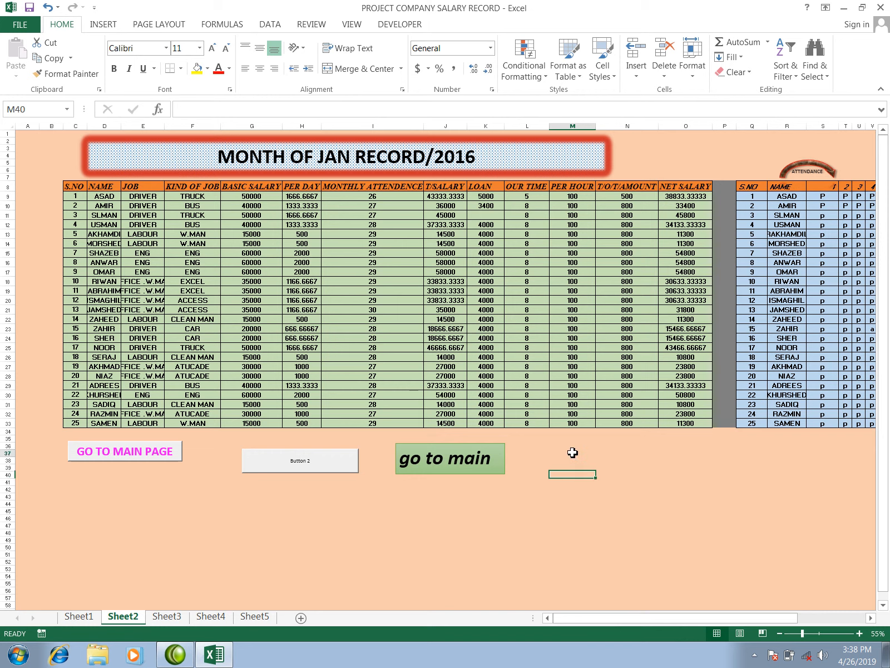
{"action": "left_click_drag", "start_coordinate": [573, 453], "coordinate": [616, 518]}
{"action": "left_click", "coordinate": [607, 500]}
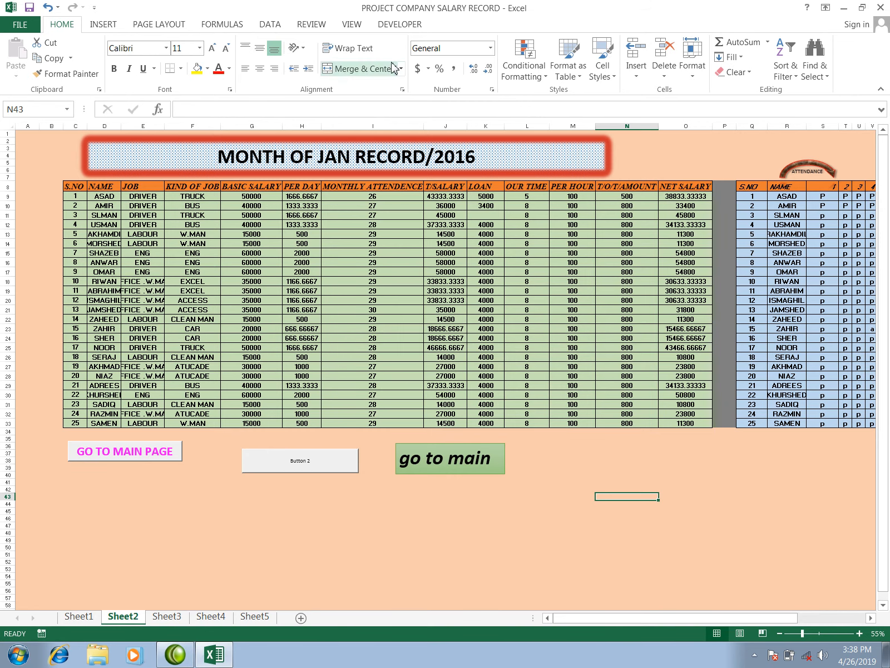
{"action": "left_click", "coordinate": [170, 453]}
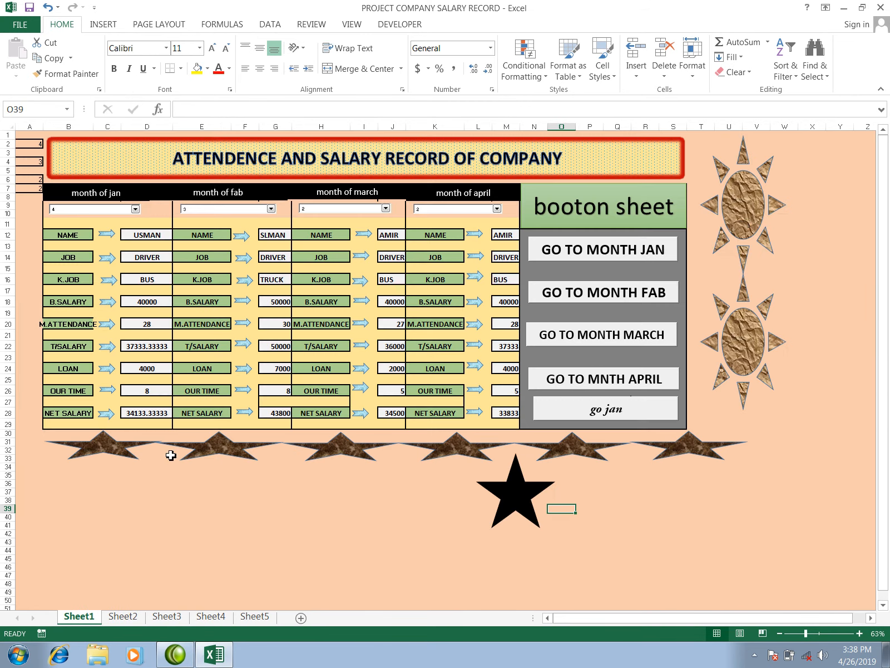
{"action": "left_click_drag", "start_coordinate": [777, 177], "coordinate": [849, 310]}
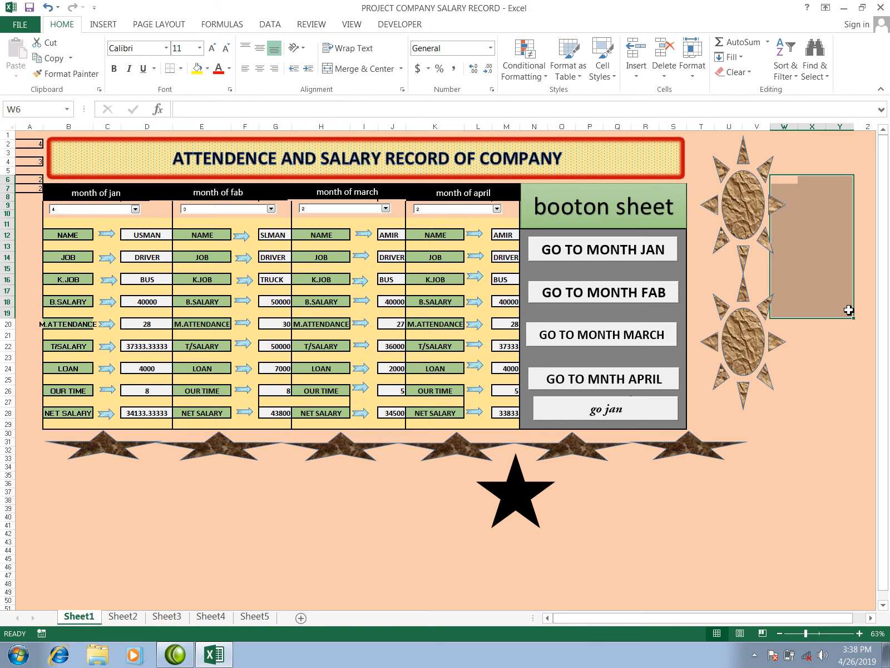
{"action": "left_click", "coordinate": [809, 236]}
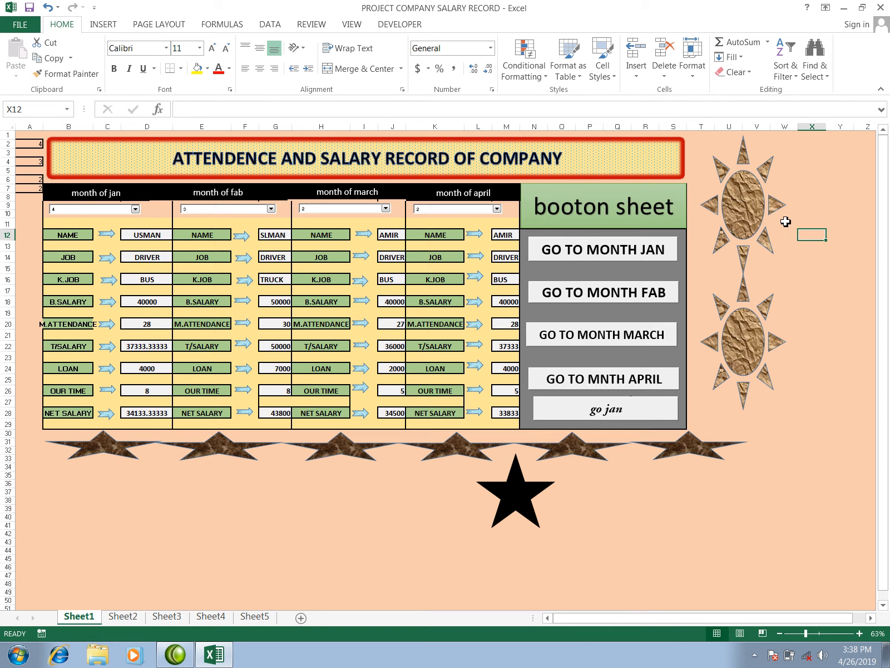
{"action": "left_click_drag", "start_coordinate": [786, 222], "coordinate": [821, 341]}
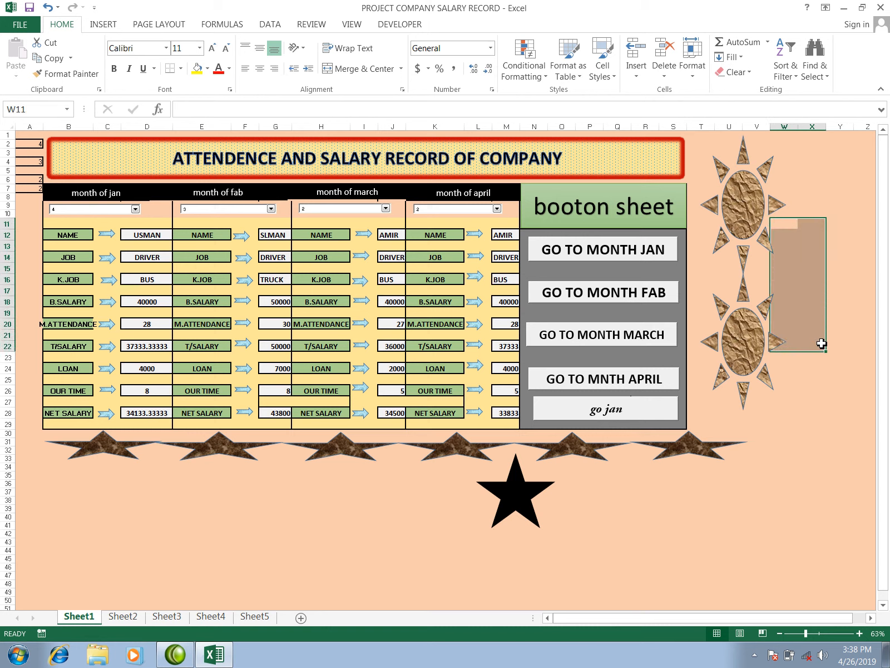
- Insert the picture img008 from the Pictures library at cell X18 of Sheet1
{"action": "left_click", "coordinate": [801, 306]}
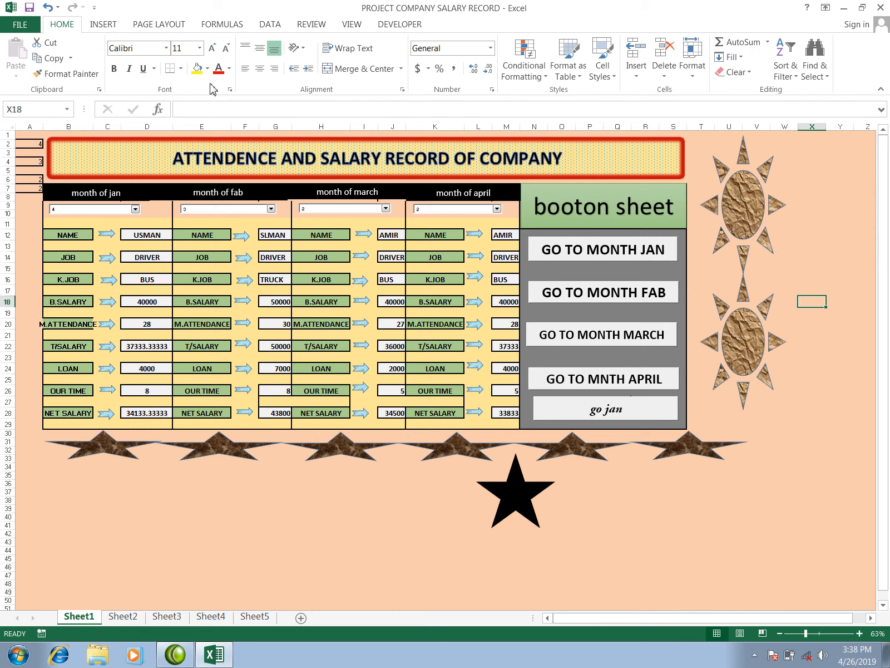
{"action": "left_click", "coordinate": [102, 24]}
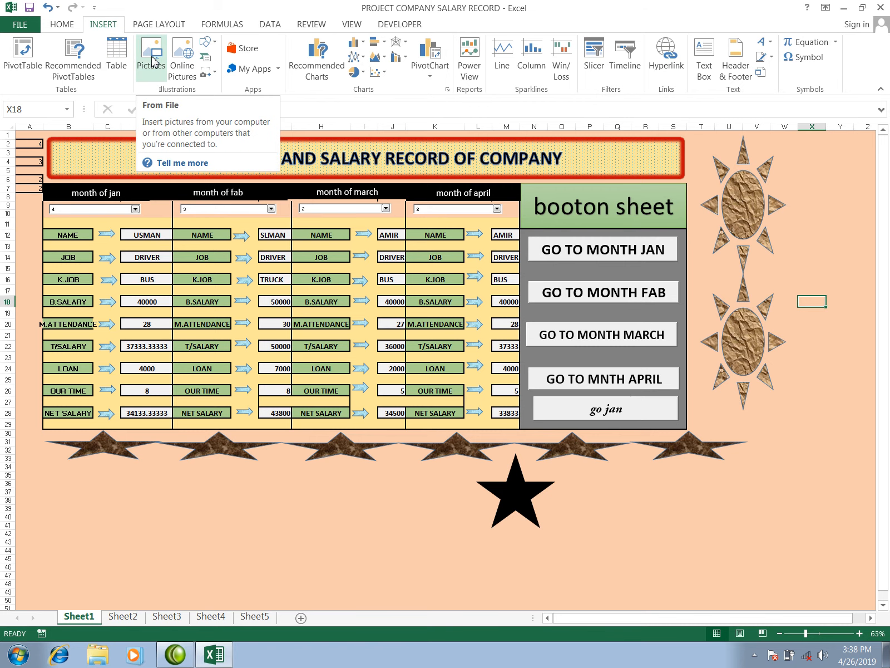
{"action": "left_click", "coordinate": [152, 62]}
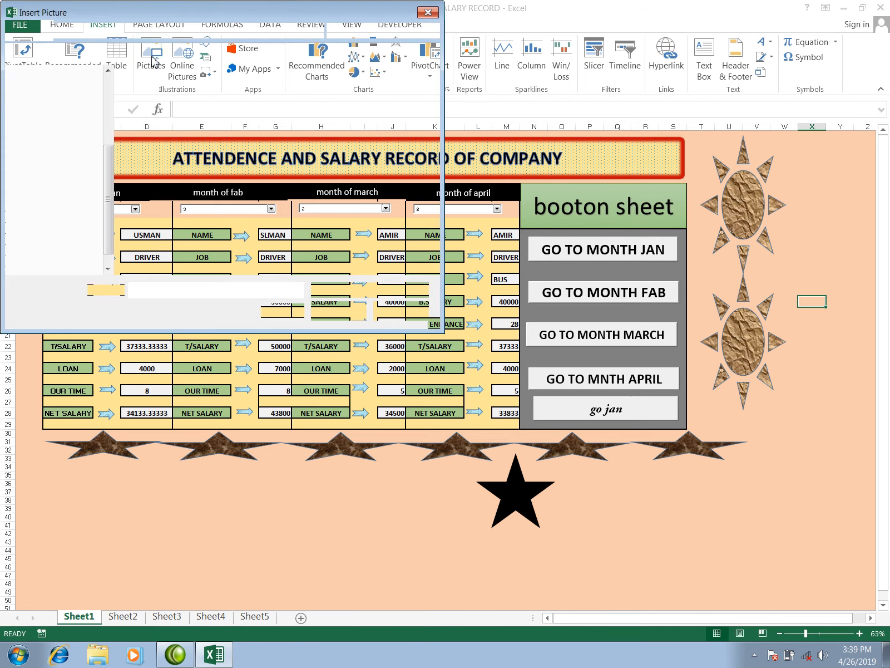
{"action": "left_click_drag", "start_coordinate": [188, 21], "coordinate": [368, 86]}
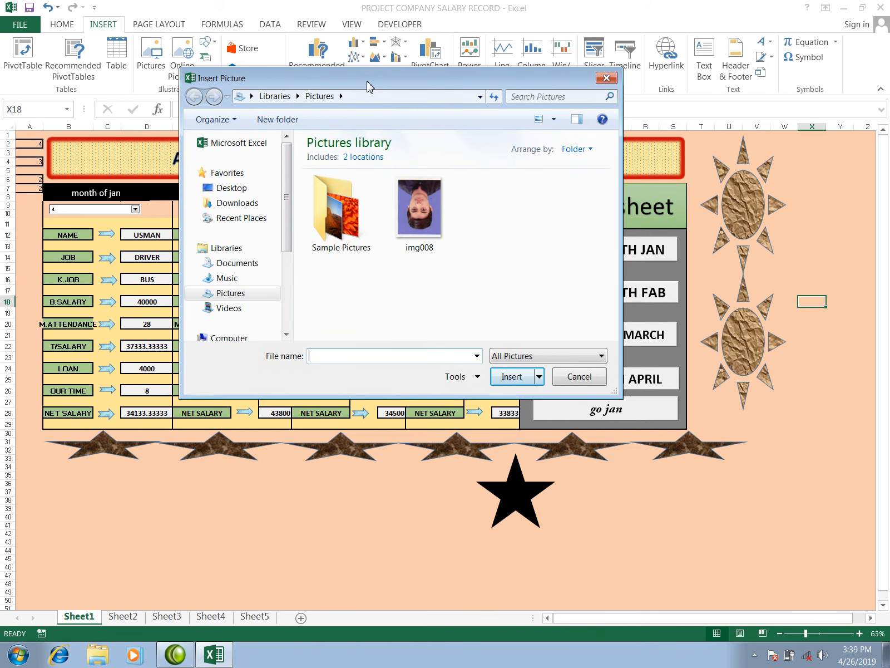
{"action": "left_click", "coordinate": [254, 190]}
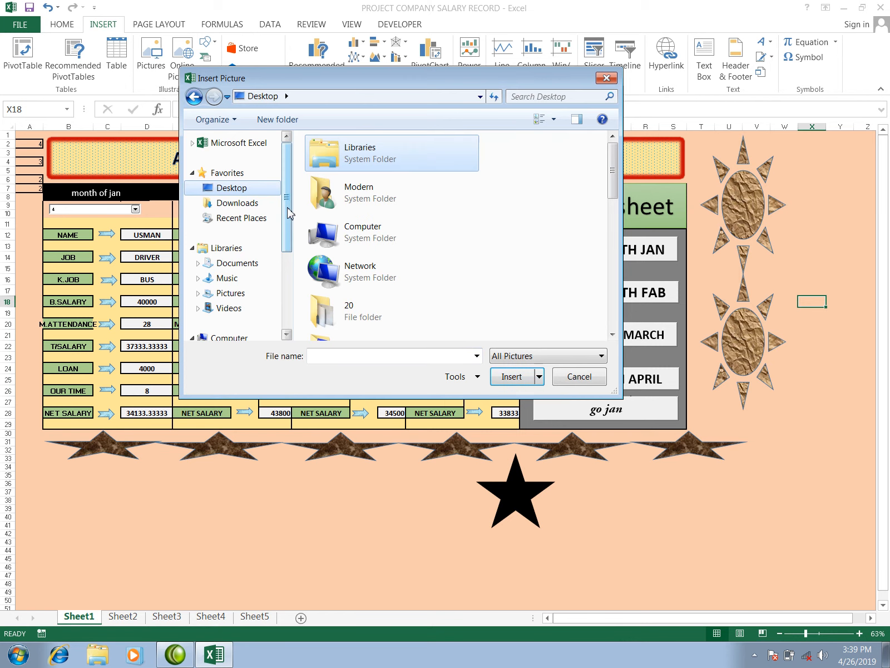
{"action": "mouse_move", "coordinate": [288, 213]}
{"action": "left_mouse_down"}
{"action": "mouse_move", "coordinate": [288, 248]}
{"action": "mouse_move", "coordinate": [289, 205]}
{"action": "left_mouse_up"}
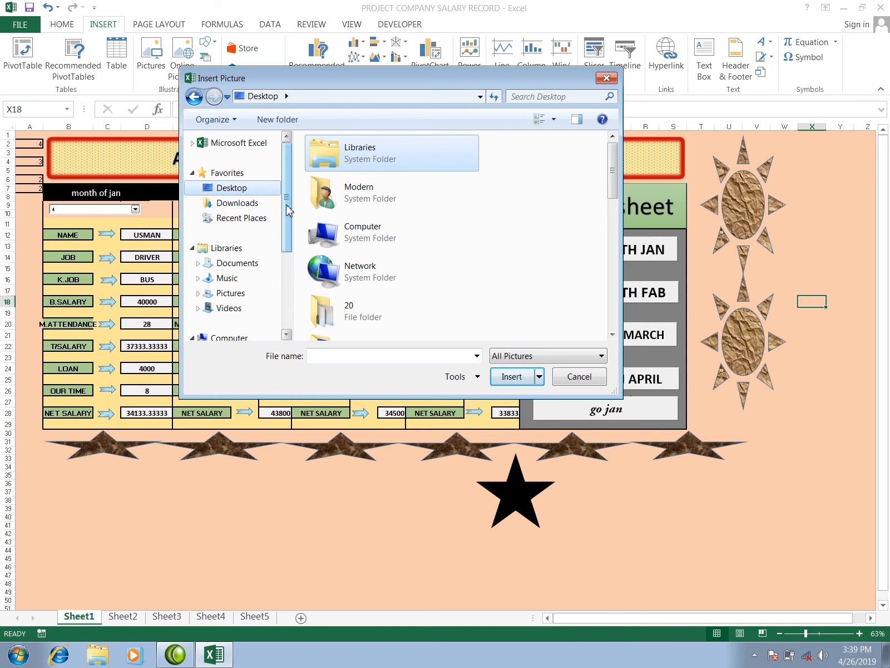
{"action": "left_click", "coordinate": [254, 293]}
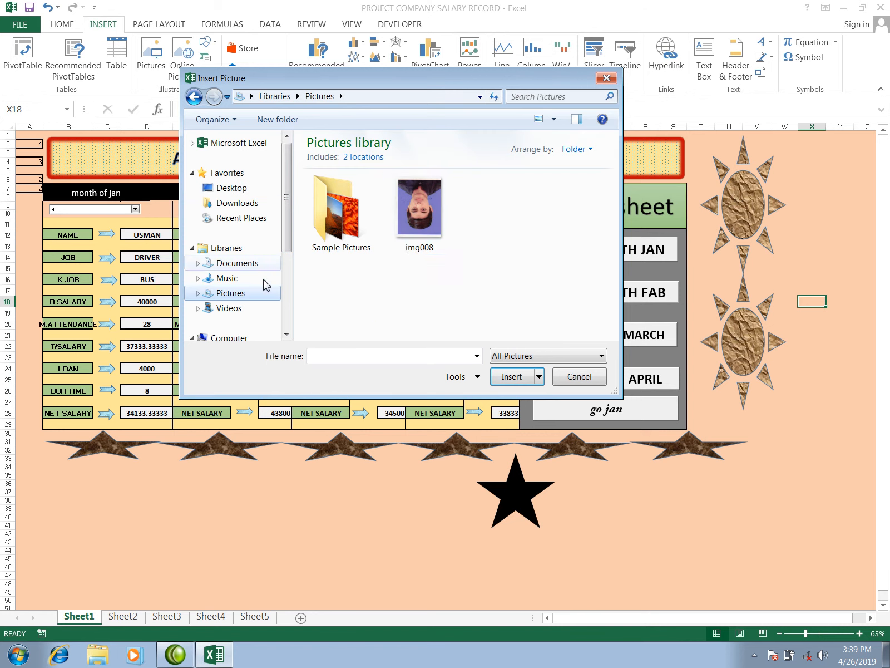
{"action": "left_click", "coordinate": [415, 228]}
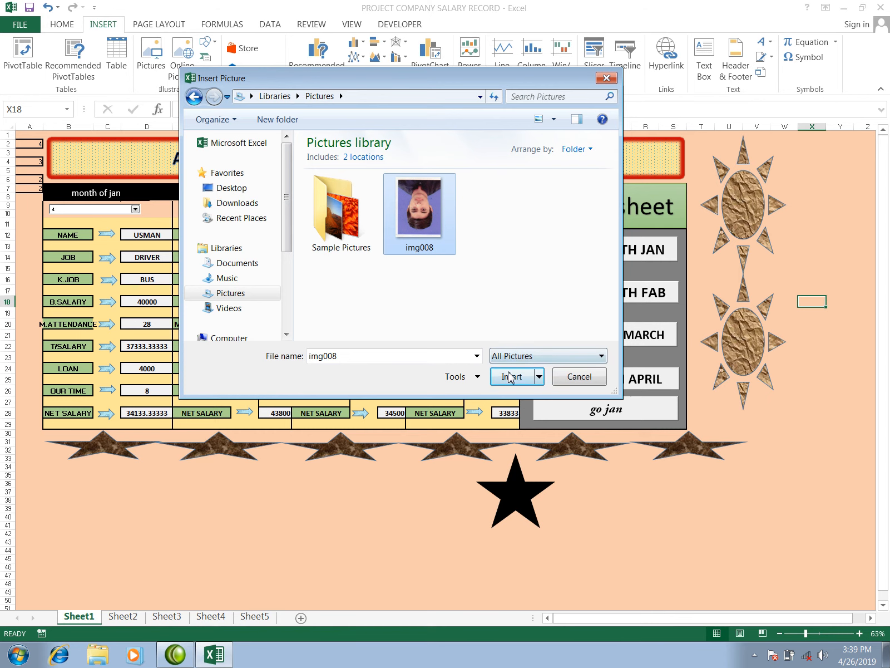
{"action": "double_click", "coordinate": [418, 225]}
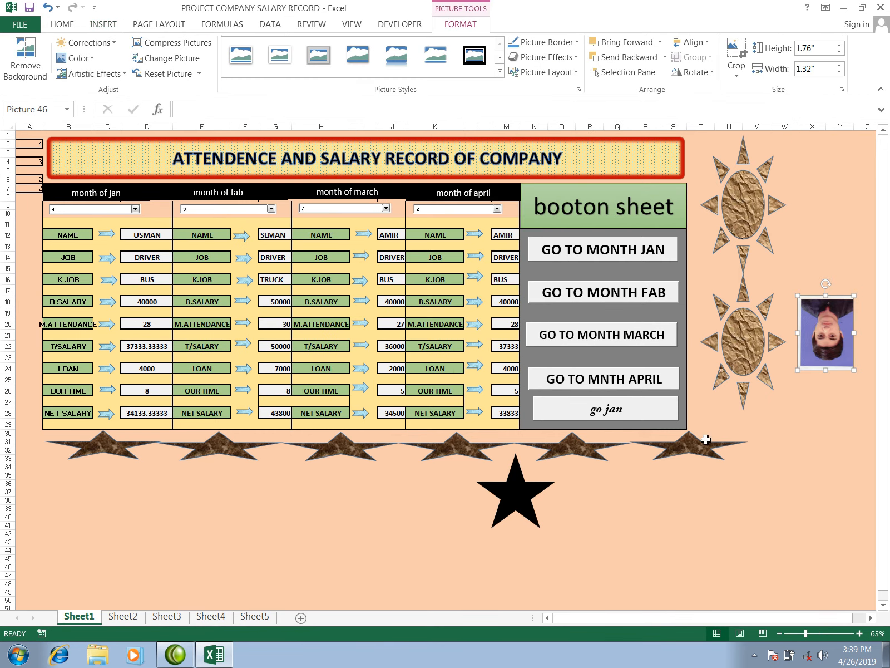
- Enlarge the inserted photo over the table to about 8.85" high and 6.64" wide, and rotate it 180° so the portrait is upright
{"action": "left_click_drag", "start_coordinate": [826, 342], "coordinate": [560, 320]}
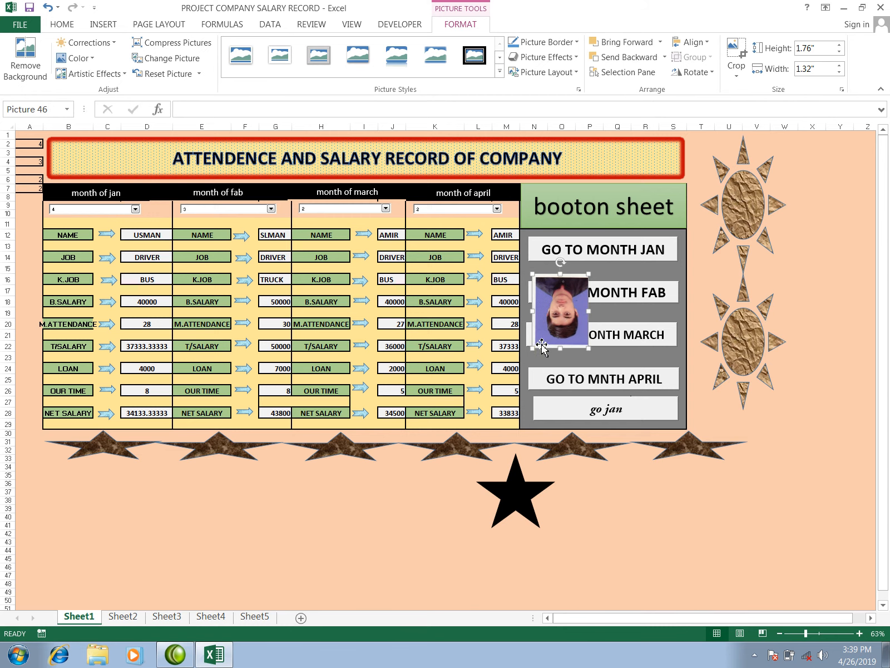
{"action": "left_click_drag", "start_coordinate": [532, 347], "coordinate": [311, 523]}
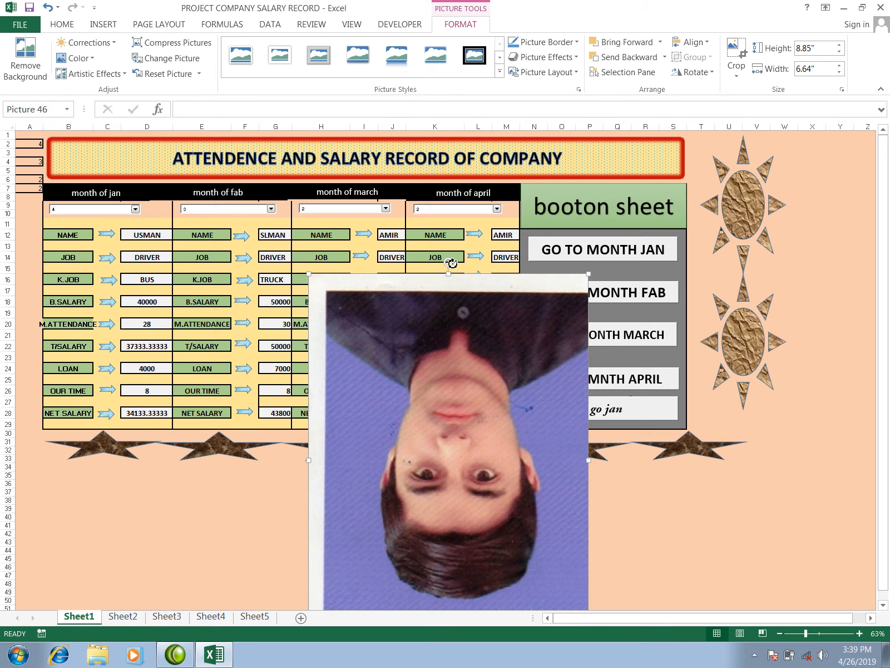
{"action": "left_click_drag", "start_coordinate": [453, 264], "coordinate": [445, 554]}
{"action": "left_click_drag", "start_coordinate": [456, 503], "coordinate": [444, 400]}
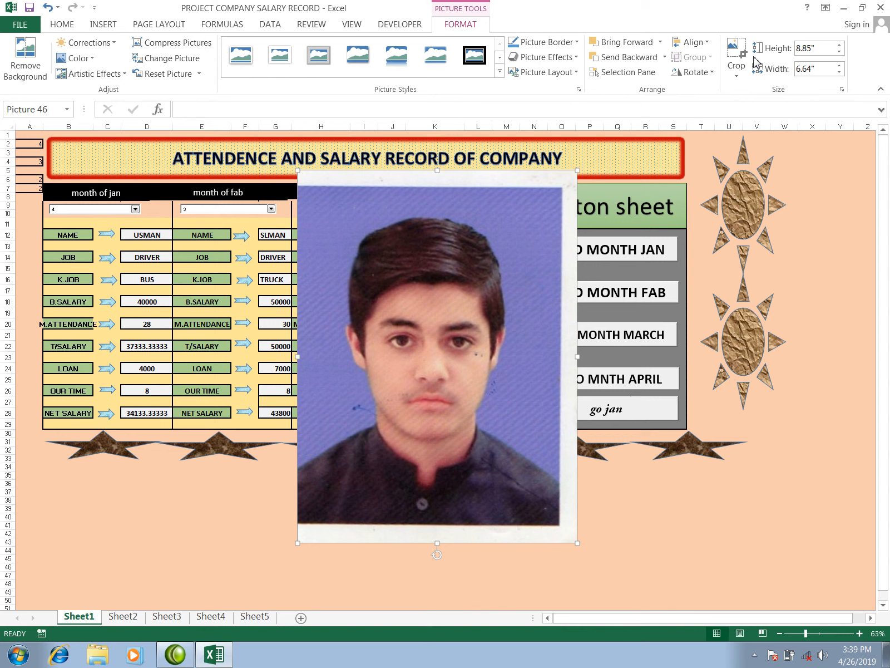
- Apply the picture style with a bevelled metallic oval frame to the photo
{"action": "left_click", "coordinate": [499, 71]}
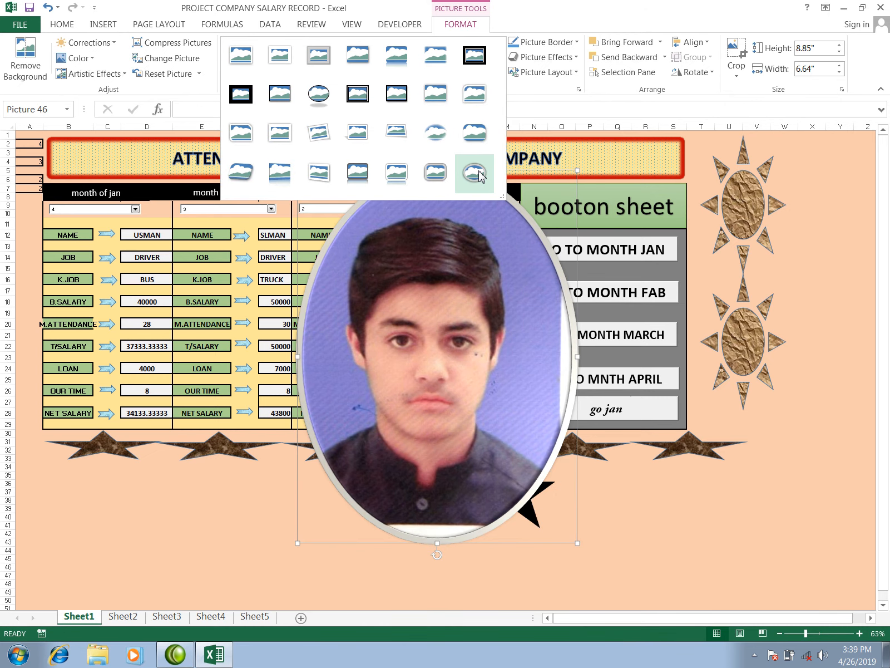
{"action": "left_click", "coordinate": [475, 176]}
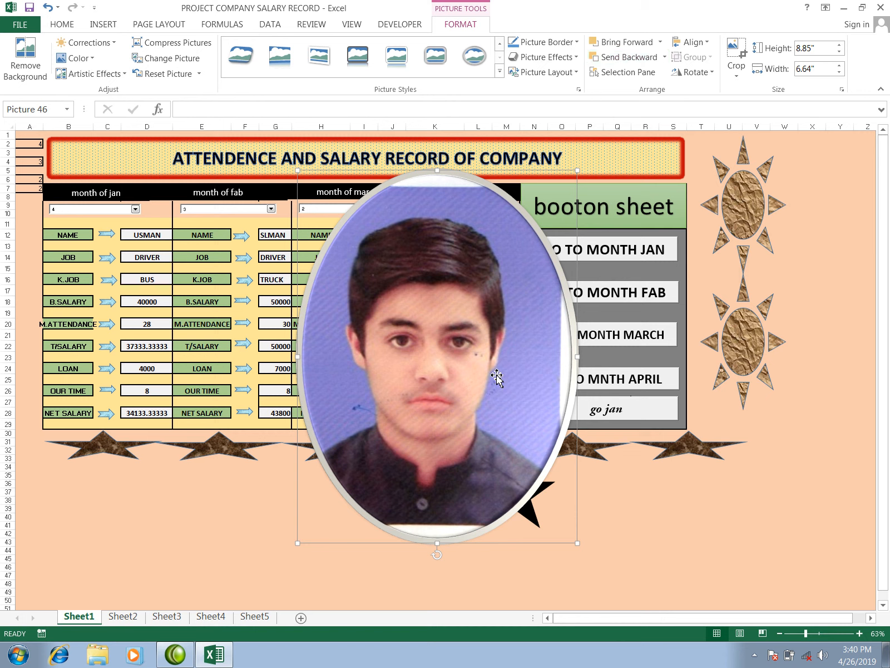
- Shrink the oval photo to about 2.79" high and 2.09" wide, place it over the upper sun shape, and deselect it
{"action": "left_click_drag", "start_coordinate": [578, 544], "coordinate": [390, 292]}
{"action": "left_click_drag", "start_coordinate": [342, 243], "coordinate": [740, 220]}
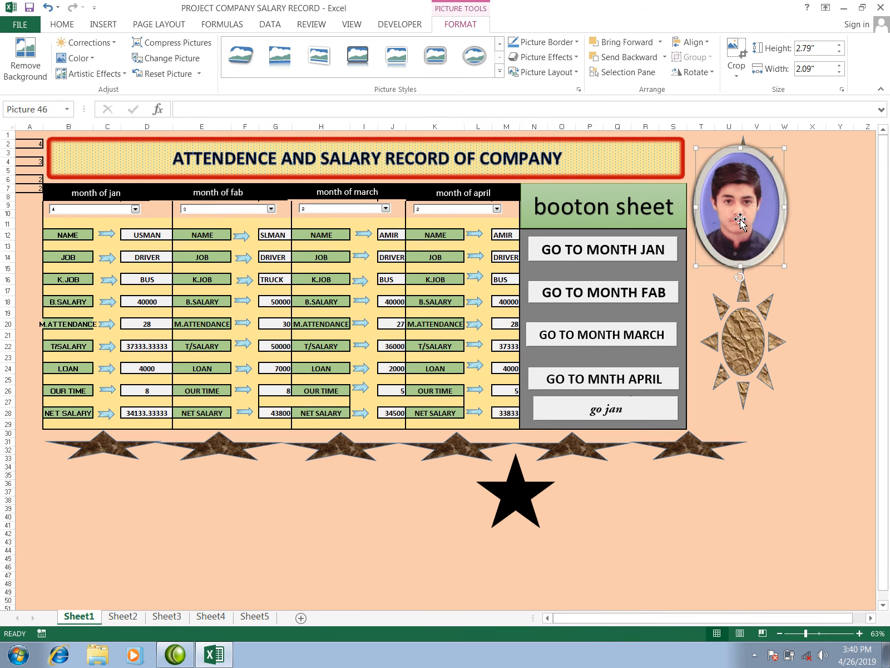
{"action": "left_click", "coordinate": [800, 299]}
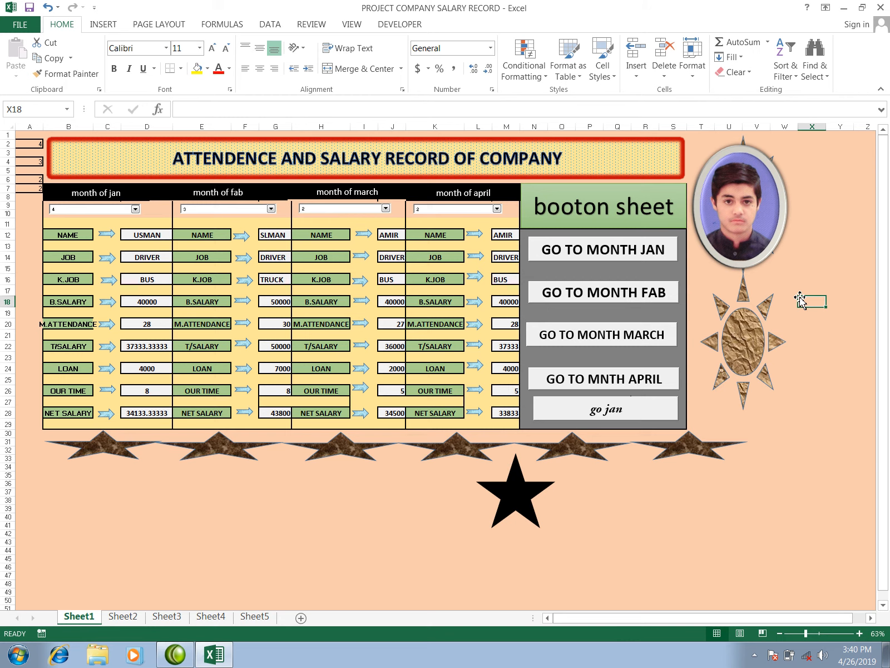
{"action": "left_click", "coordinate": [722, 300]}
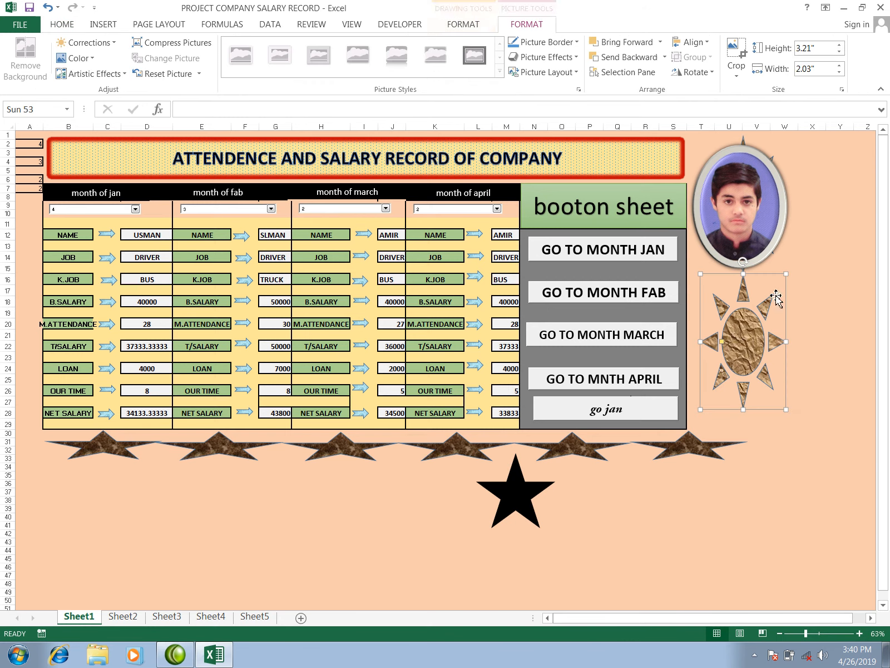
{"action": "left_click", "coordinate": [793, 263]}
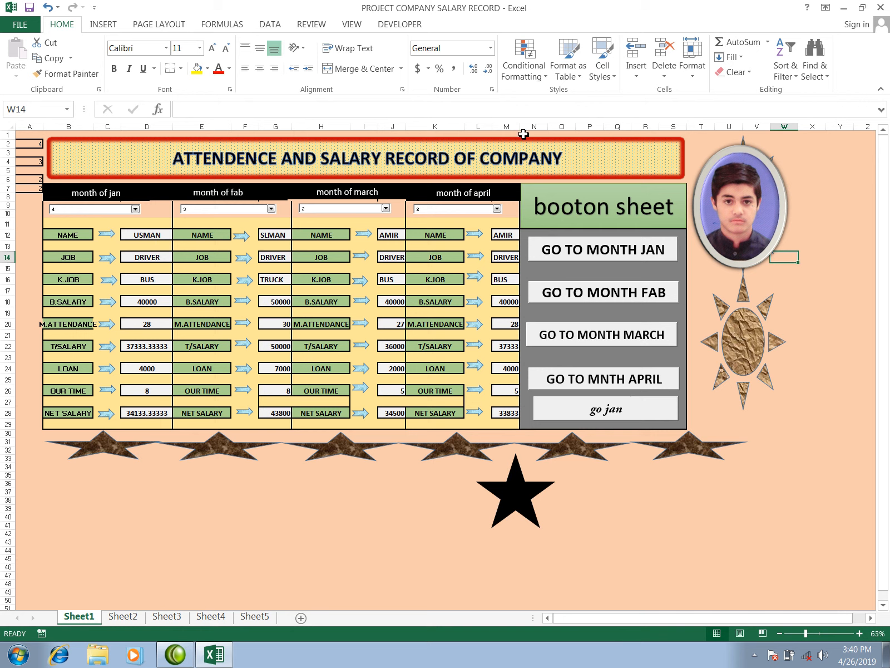
{"action": "left_click", "coordinate": [103, 28]}
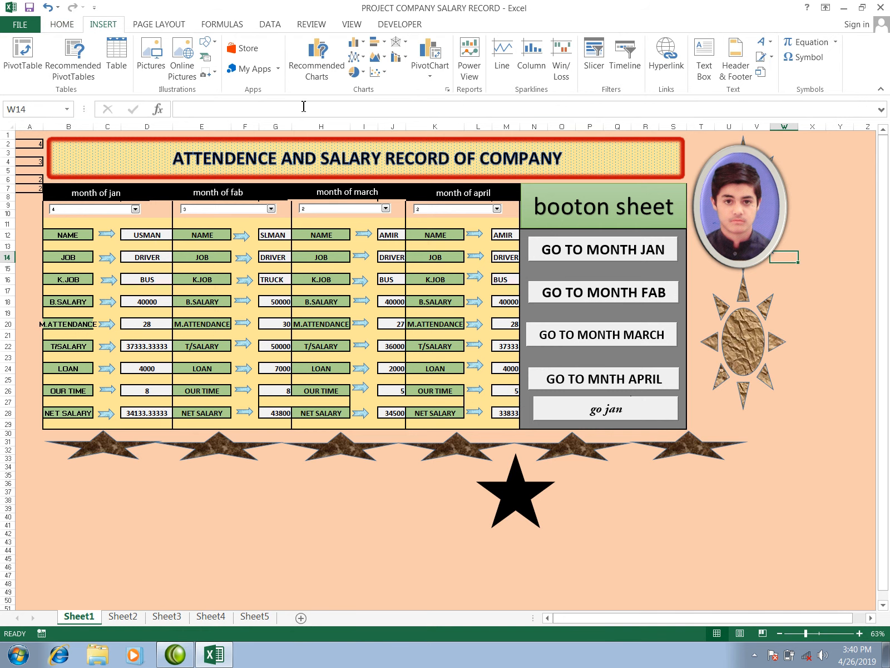
{"action": "left_click", "coordinate": [70, 31]}
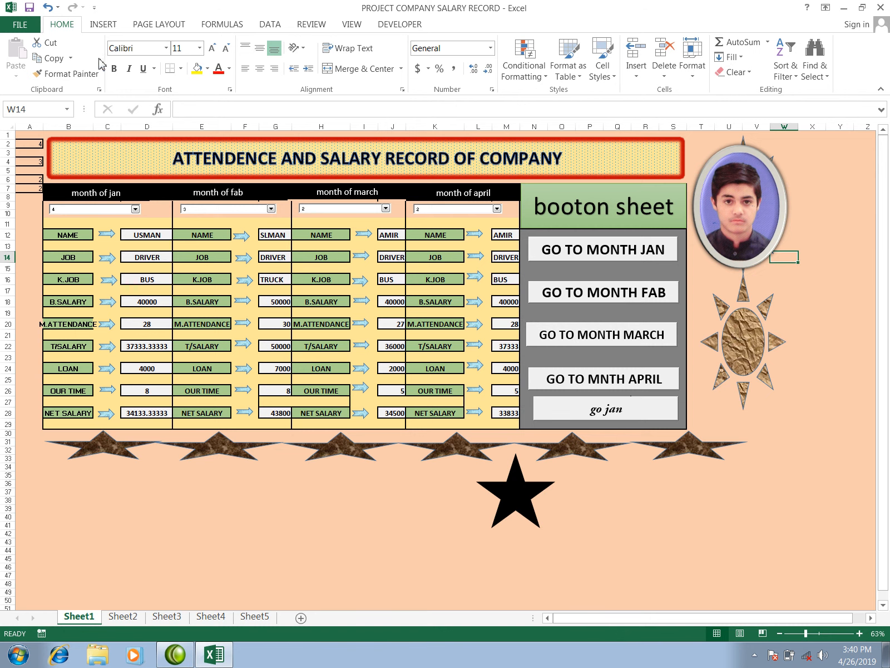
{"action": "left_click", "coordinate": [103, 28]}
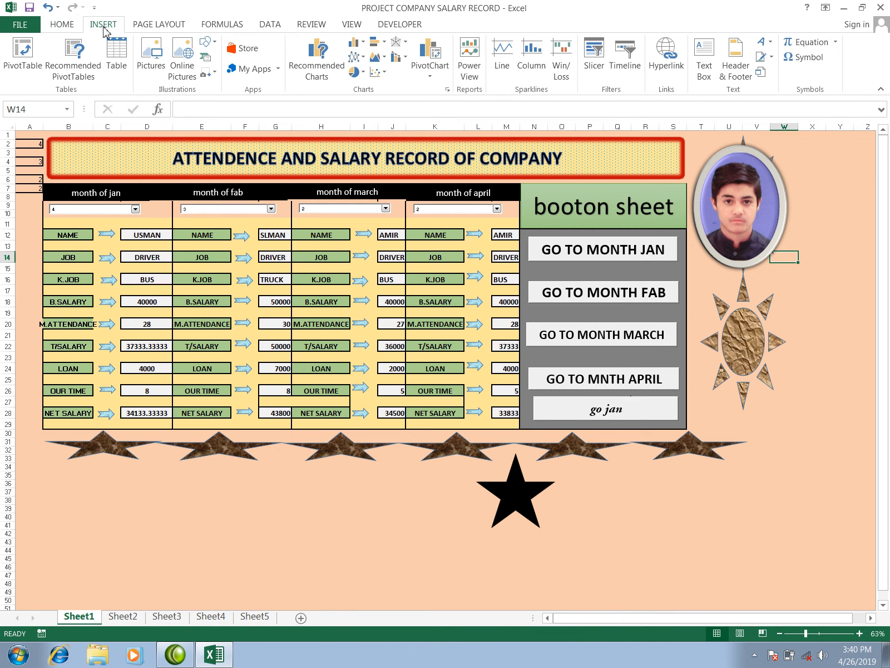
{"action": "left_click", "coordinate": [312, 515]}
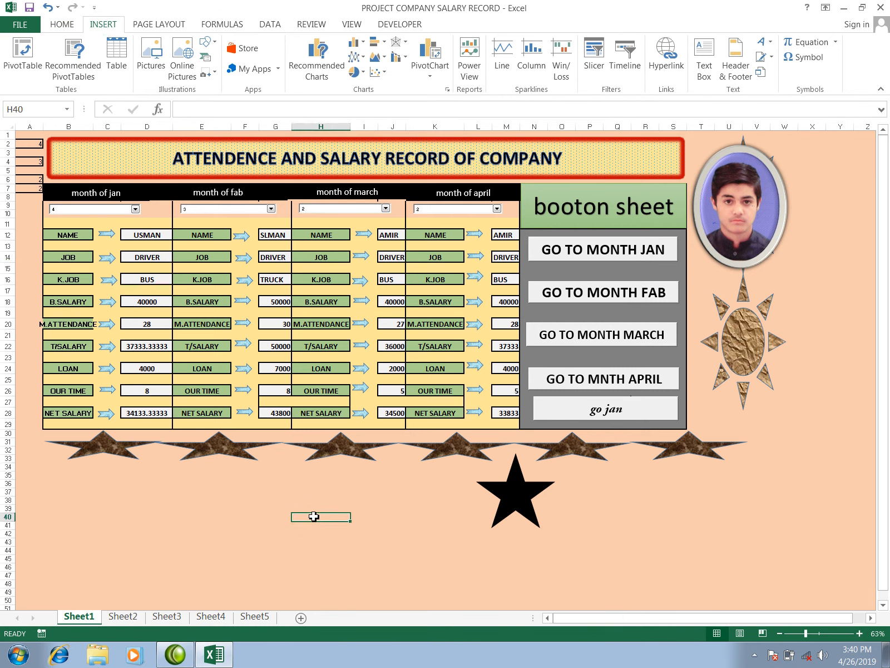
{"action": "left_click", "coordinate": [334, 449]}
{"action": "left_click", "coordinate": [441, 448]}
{"action": "left_click", "coordinate": [746, 349]}
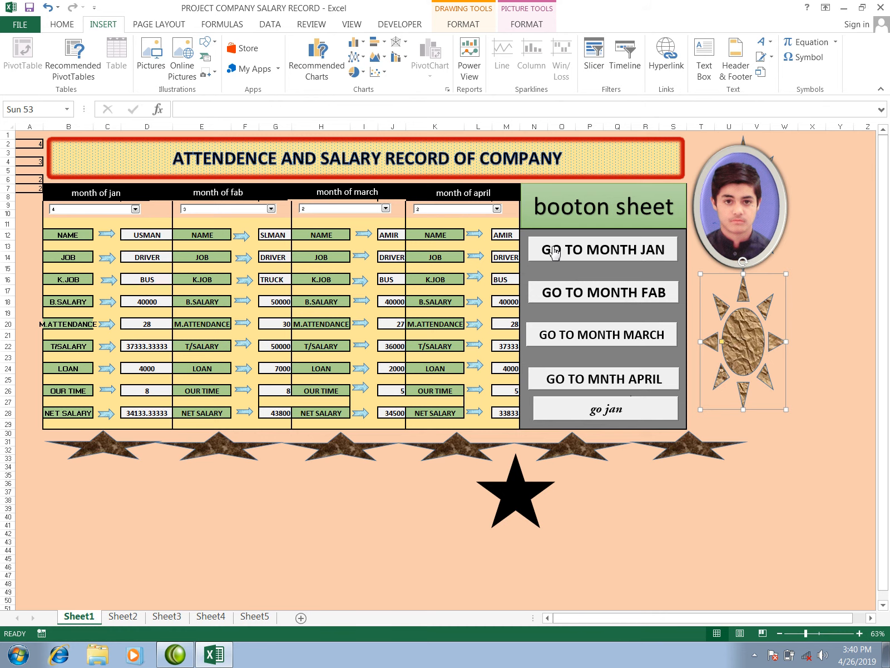
- Look over the January record on Sheet2 and use its unlabelled navigation button to return to the main sheet
{"action": "left_click", "coordinate": [122, 616]}
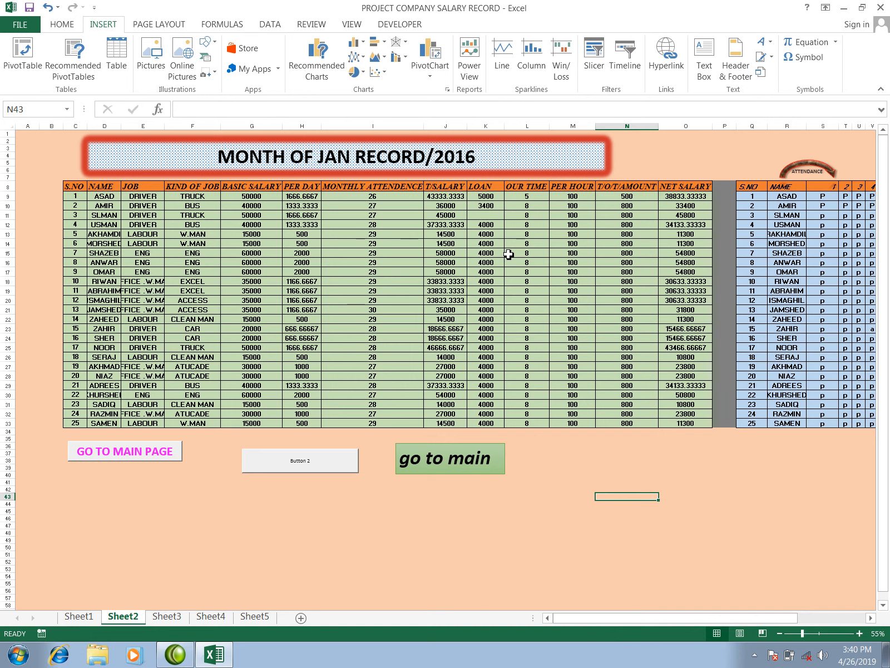
{"action": "left_click", "coordinate": [563, 468]}
{"action": "left_click_drag", "start_coordinate": [514, 448], "coordinate": [555, 478]}
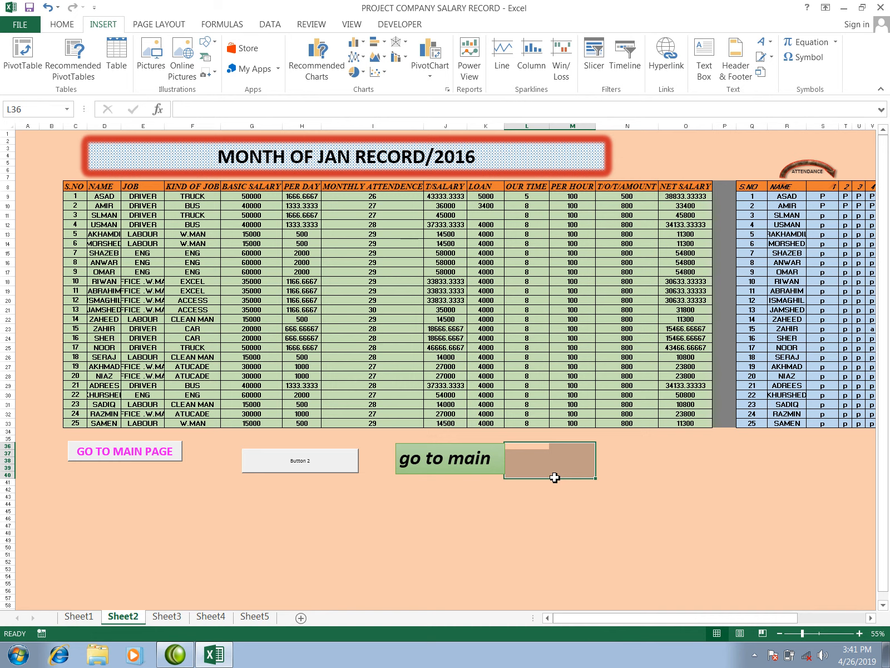
{"action": "left_click", "coordinate": [540, 449]}
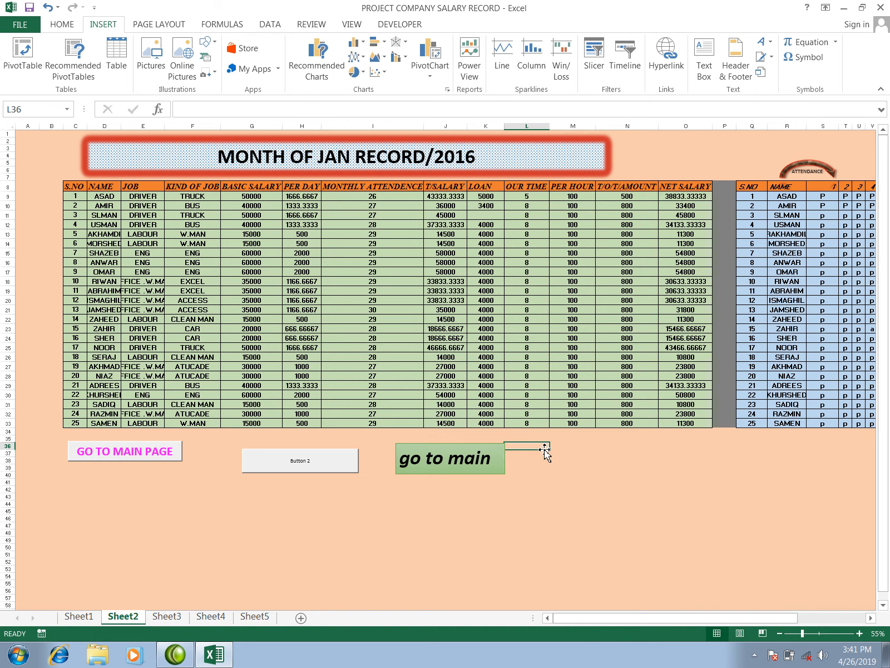
{"action": "left_click", "coordinate": [319, 474]}
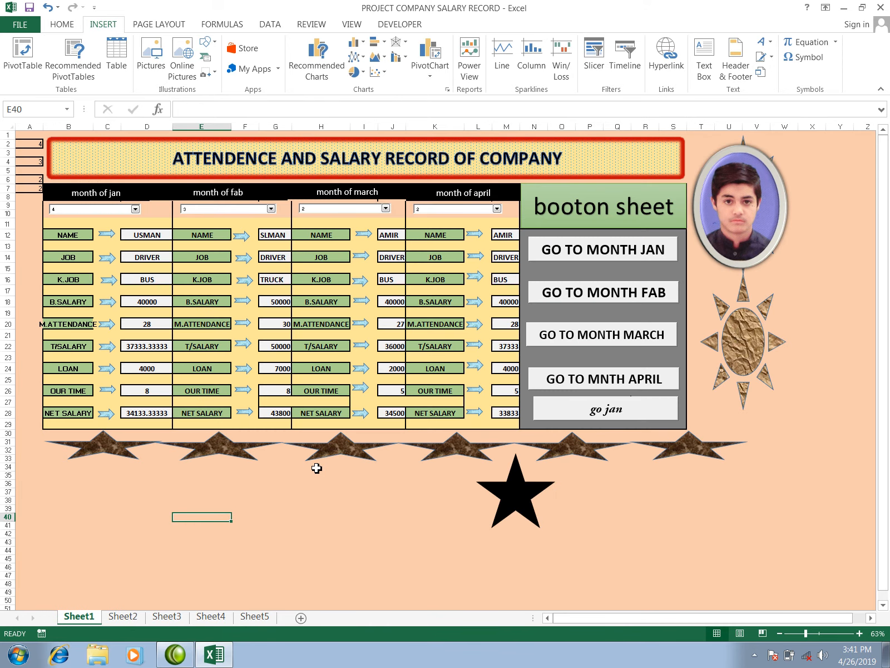
{"action": "left_click", "coordinate": [167, 459]}
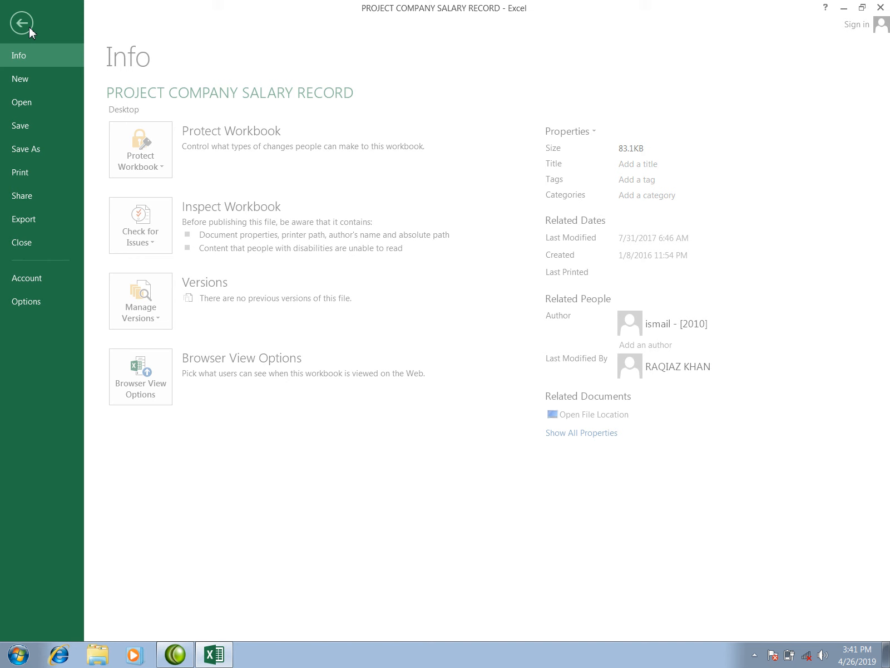
- Start saving a copy of the workbook under a new name, with the Desktop as the location
{"action": "left_click", "coordinate": [28, 25]}
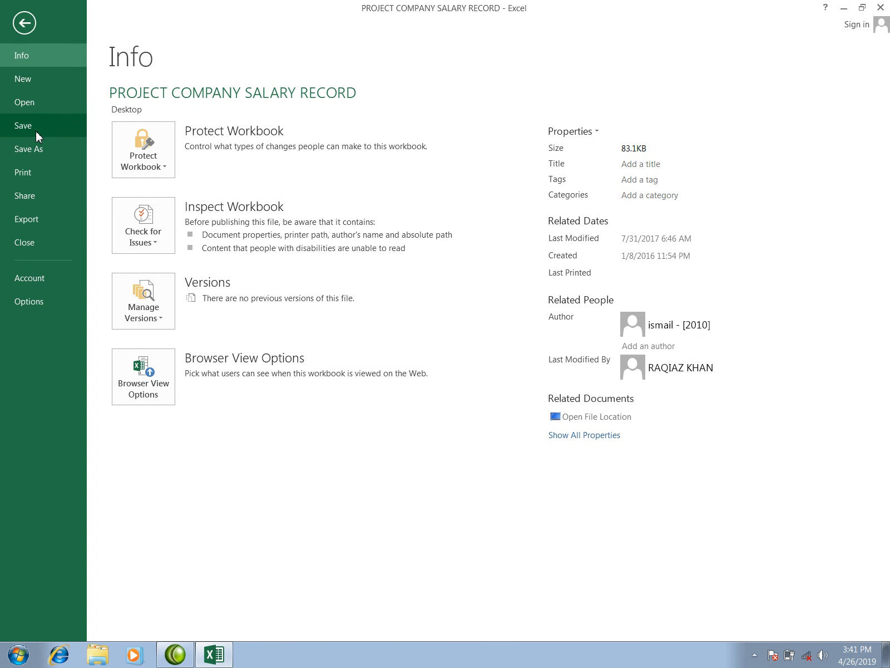
{"action": "left_click", "coordinate": [41, 144]}
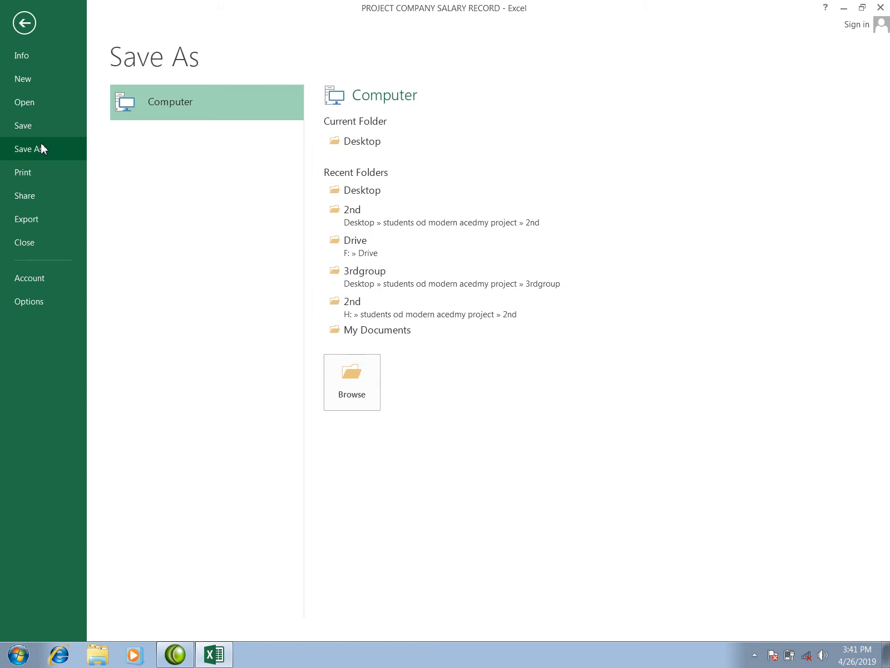
{"action": "left_click", "coordinate": [344, 367]}
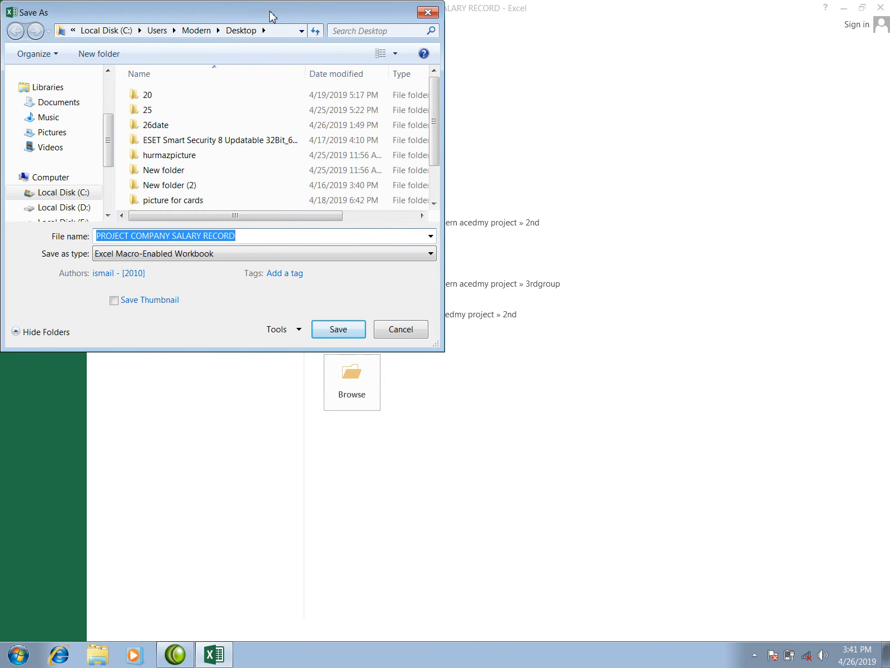
{"action": "left_click_drag", "start_coordinate": [271, 16], "coordinate": [413, 65]}
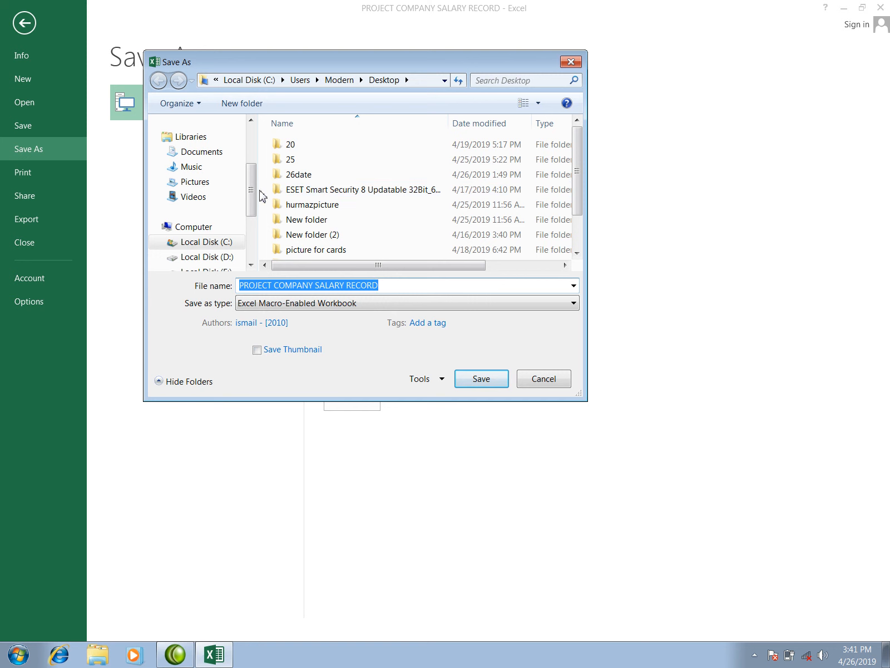
{"action": "left_click_drag", "start_coordinate": [255, 192], "coordinate": [254, 151]}
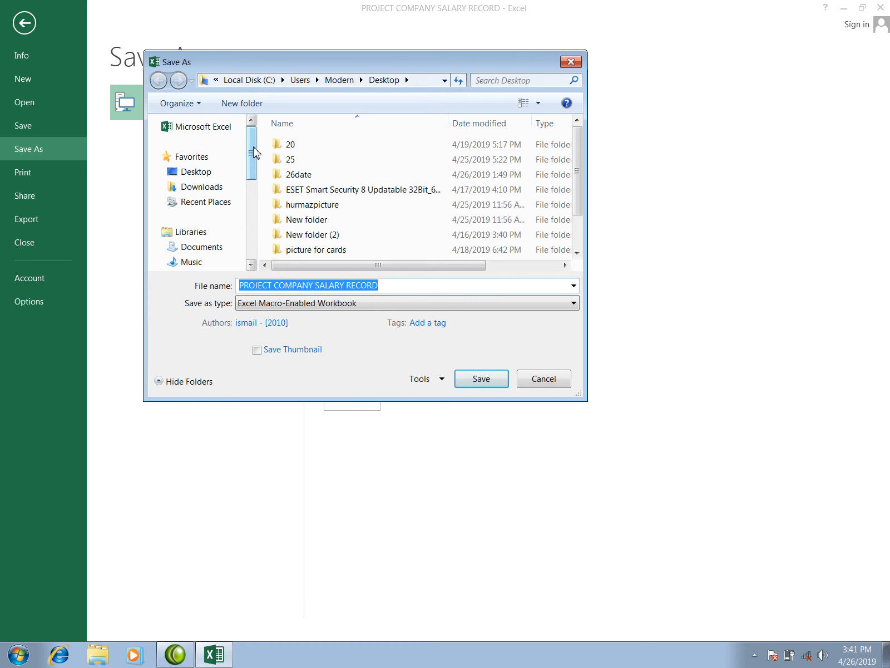
{"action": "left_click", "coordinate": [225, 179]}
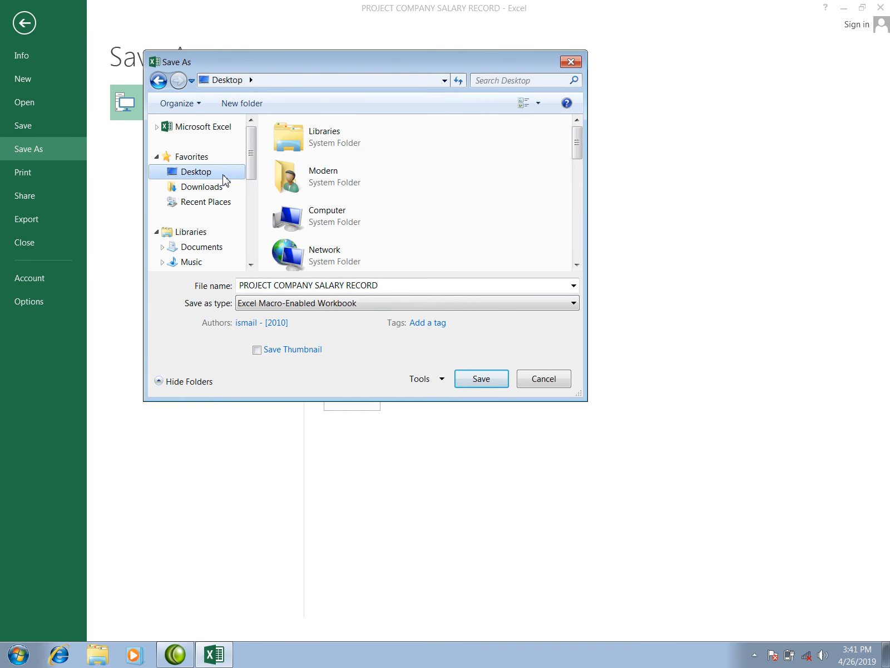
- Name the copy company, set its type to Excel Macro-Enabled Workbook, and save it
{"action": "left_click", "coordinate": [382, 285]}
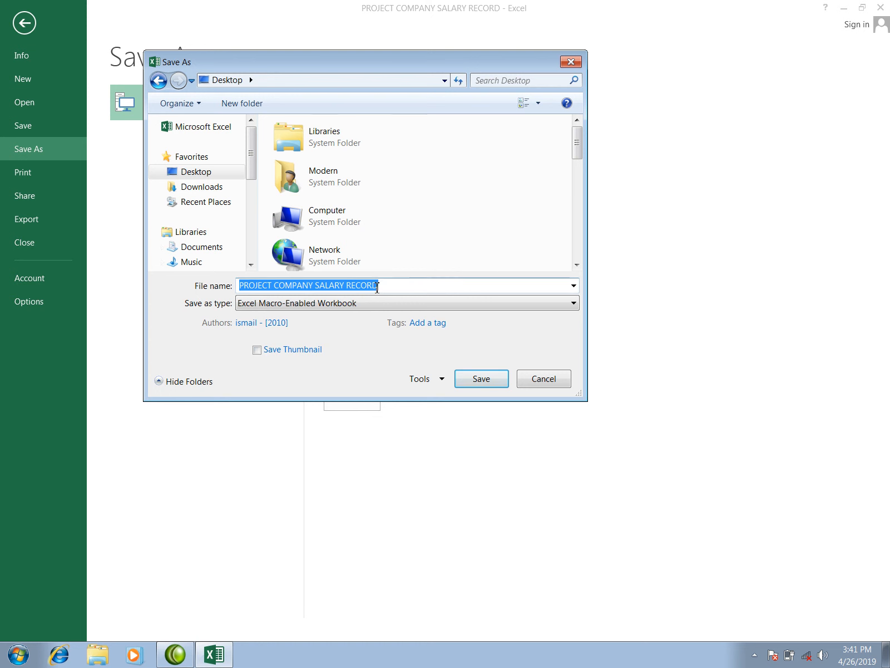
{"action": "type", "text": "com"}
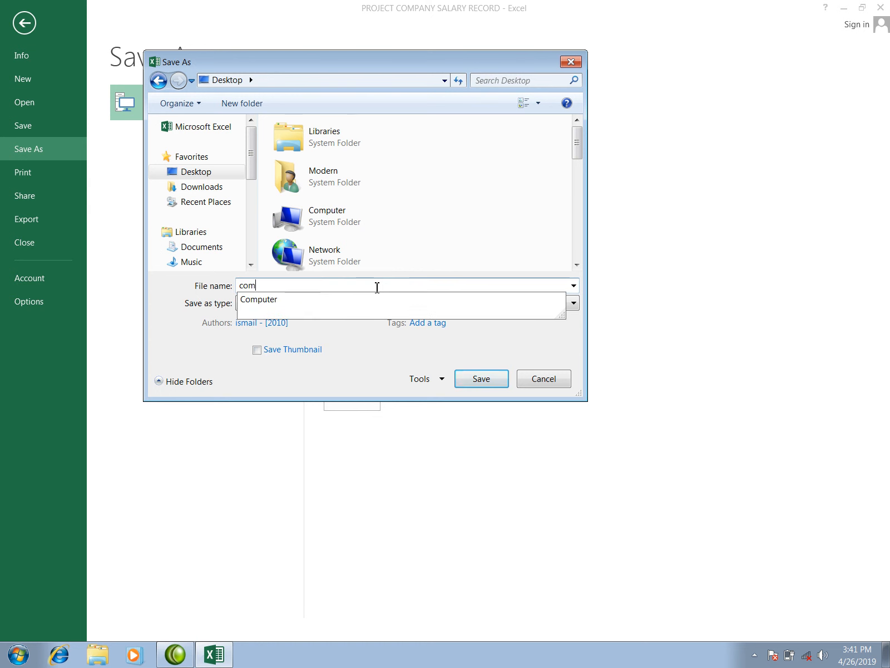
{"action": "type", "text": "pany"}
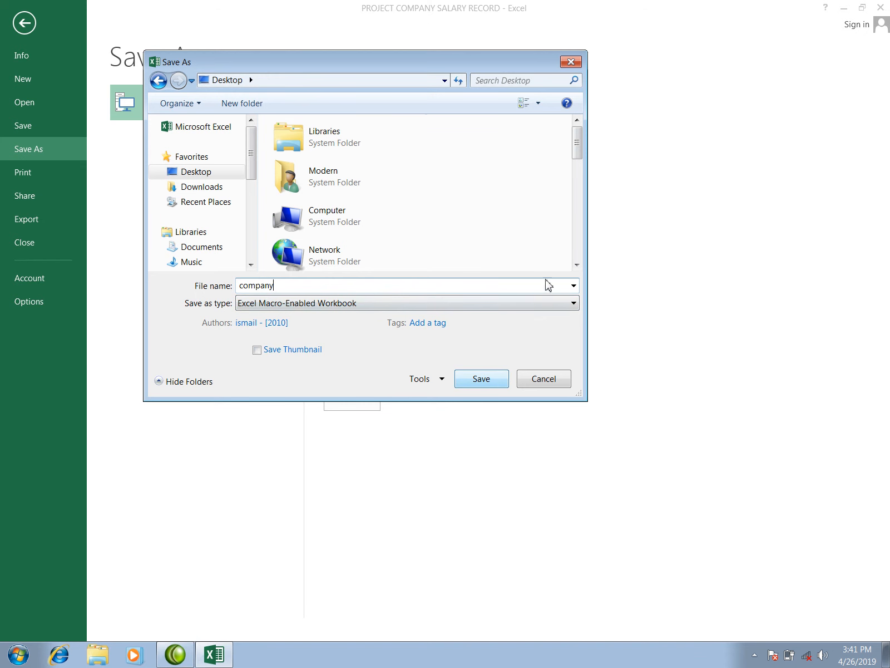
{"action": "left_click", "coordinate": [561, 304]}
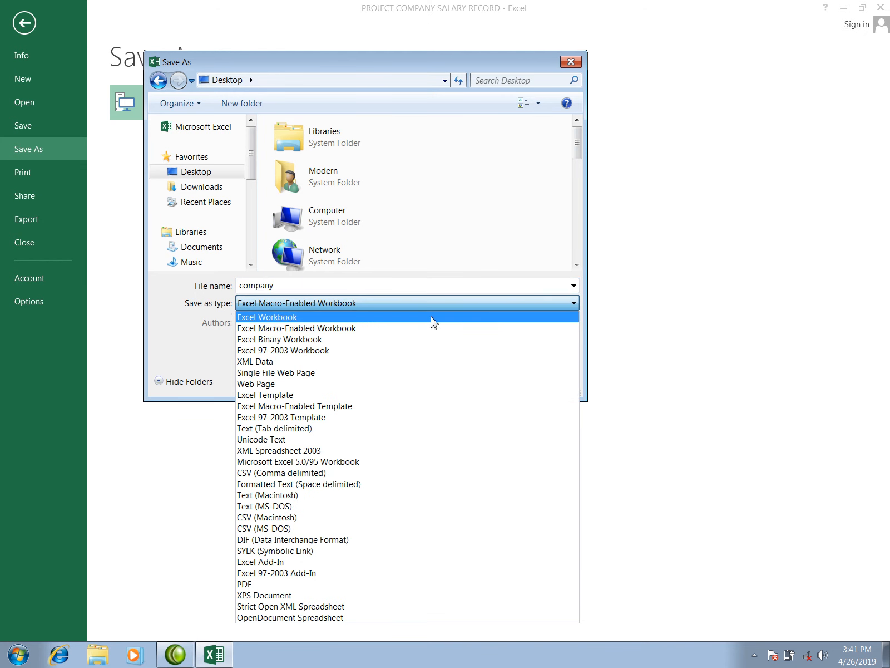
{"action": "left_click", "coordinate": [395, 328]}
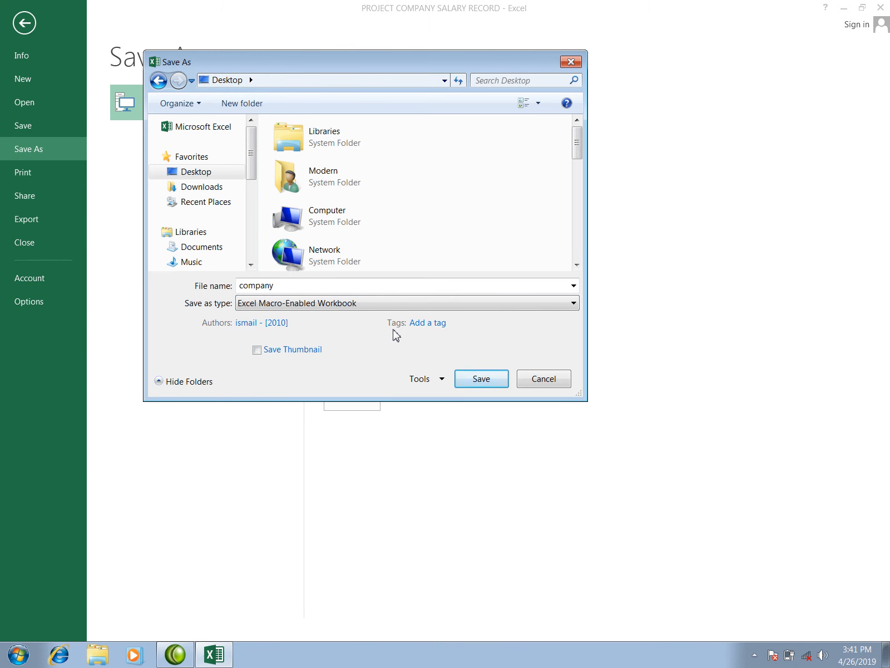
{"action": "left_click", "coordinate": [476, 379]}
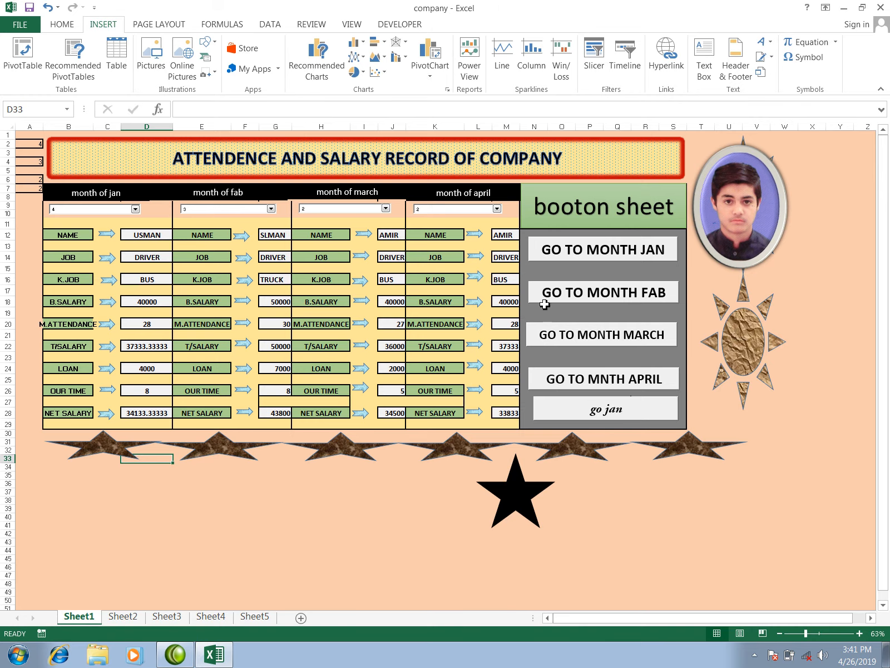
- Rearrange the SCHOOL REZULT OF RECORD, PROJECT COMPANY SALARY RECORD and company files on the Windows desktop, and return to the Excel workbook
{"action": "left_click", "coordinate": [844, 9]}
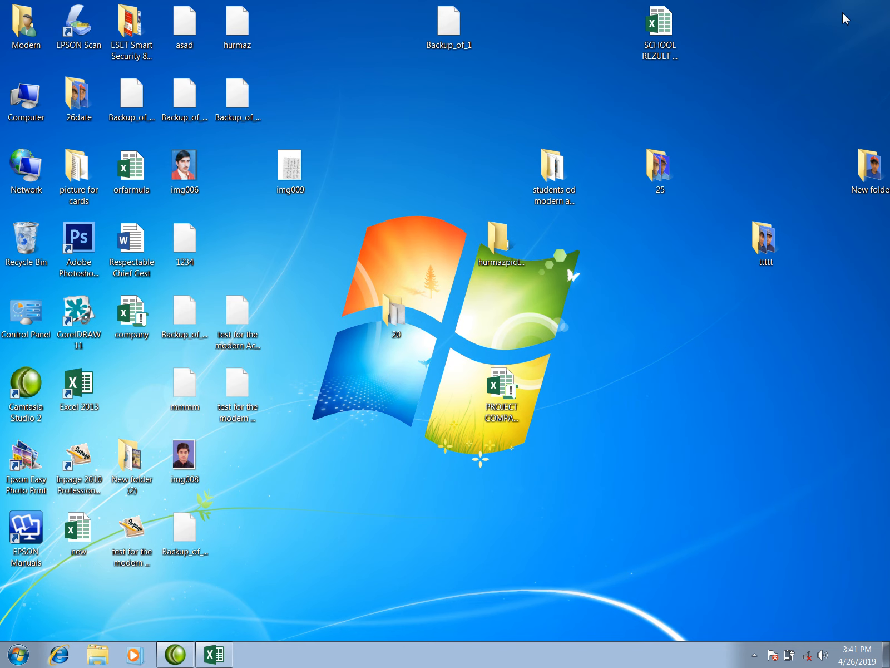
{"action": "left_click", "coordinate": [652, 48]}
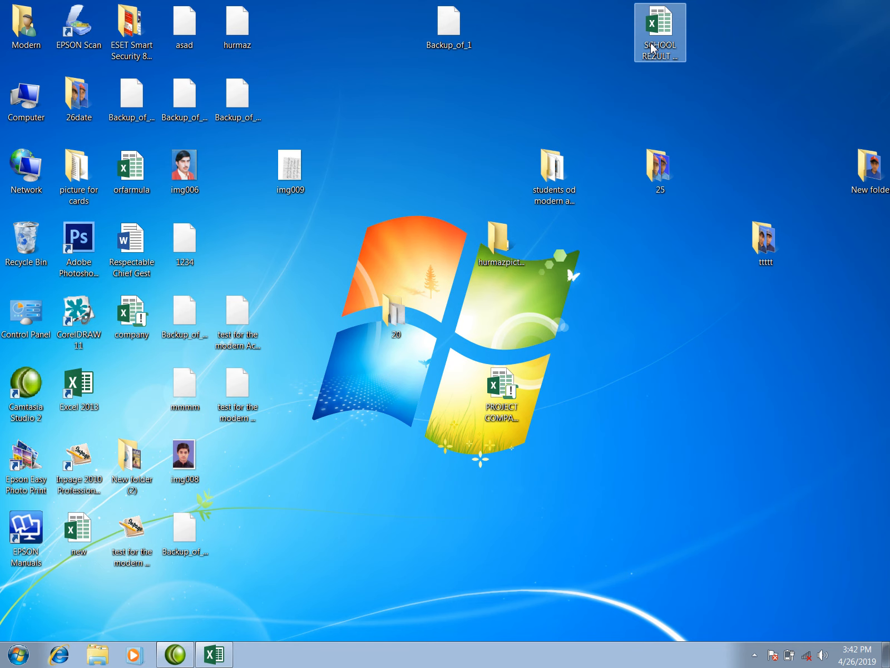
{"action": "left_click_drag", "start_coordinate": [652, 49], "coordinate": [623, 476]}
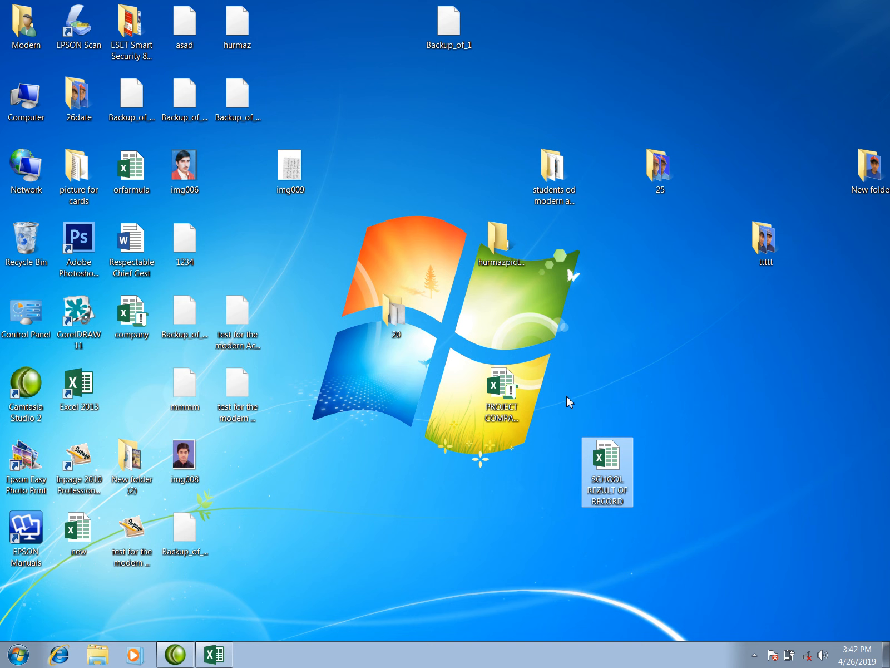
{"action": "left_click", "coordinate": [510, 392]}
{"action": "left_click_drag", "start_coordinate": [510, 393], "coordinate": [437, 170]}
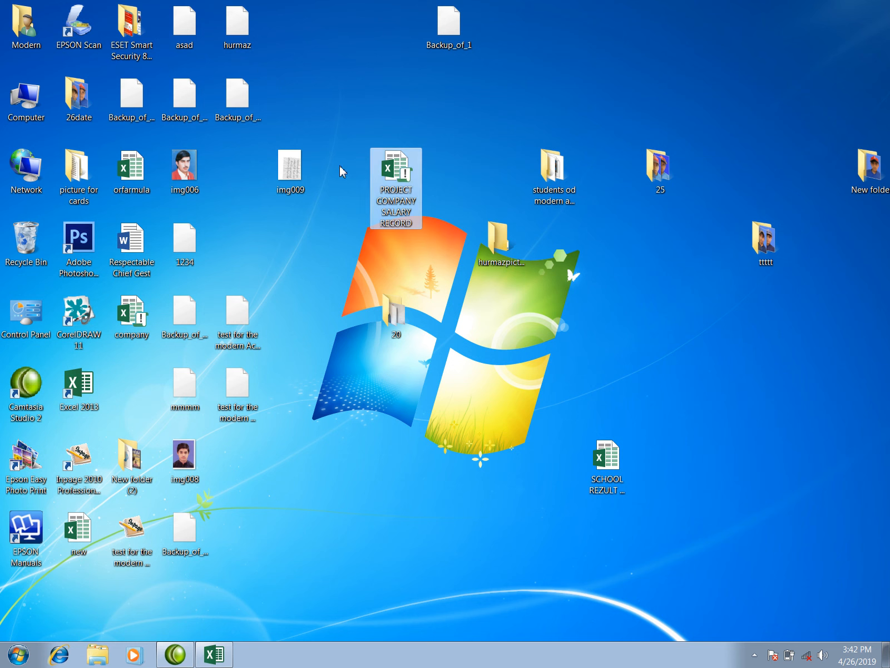
{"action": "left_click", "coordinate": [135, 324]}
{"action": "left_click_drag", "start_coordinate": [537, 155], "coordinate": [582, 71]}
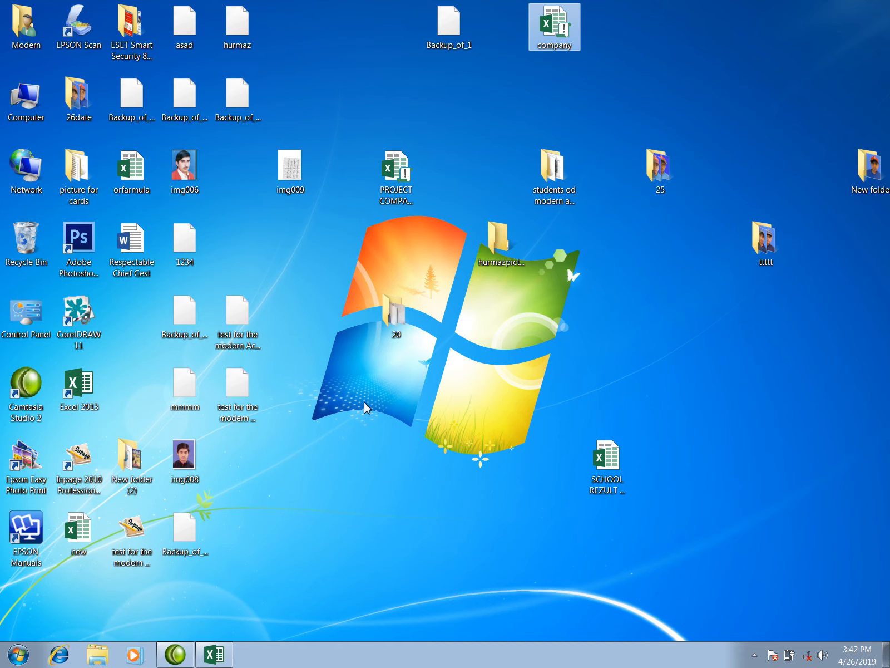
{"action": "left_click", "coordinate": [229, 661]}
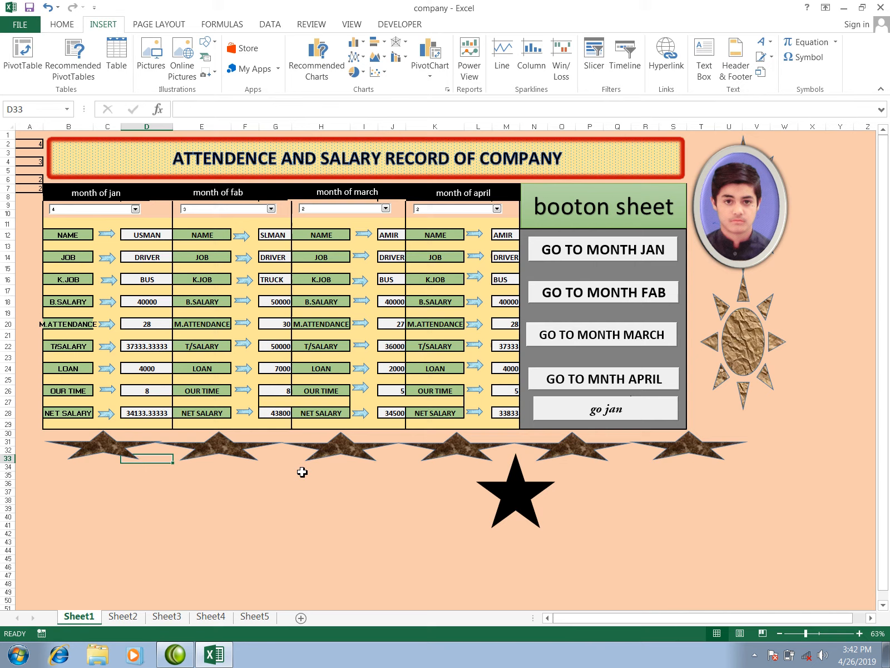
{"action": "left_click", "coordinate": [302, 506]}
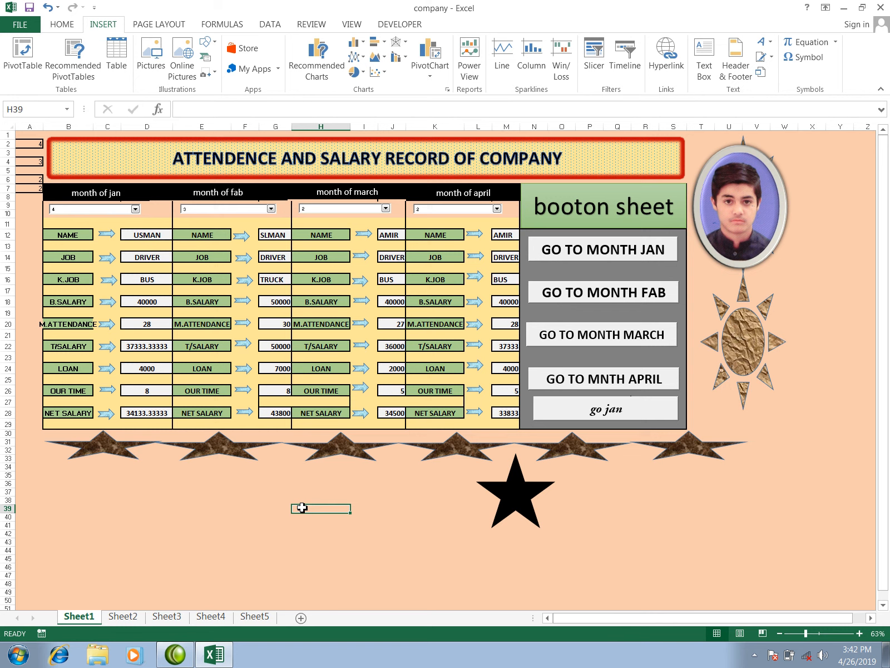
{"action": "left_click", "coordinate": [290, 492]}
{"action": "left_click", "coordinate": [316, 493]}
{"action": "left_click", "coordinate": [329, 475]}
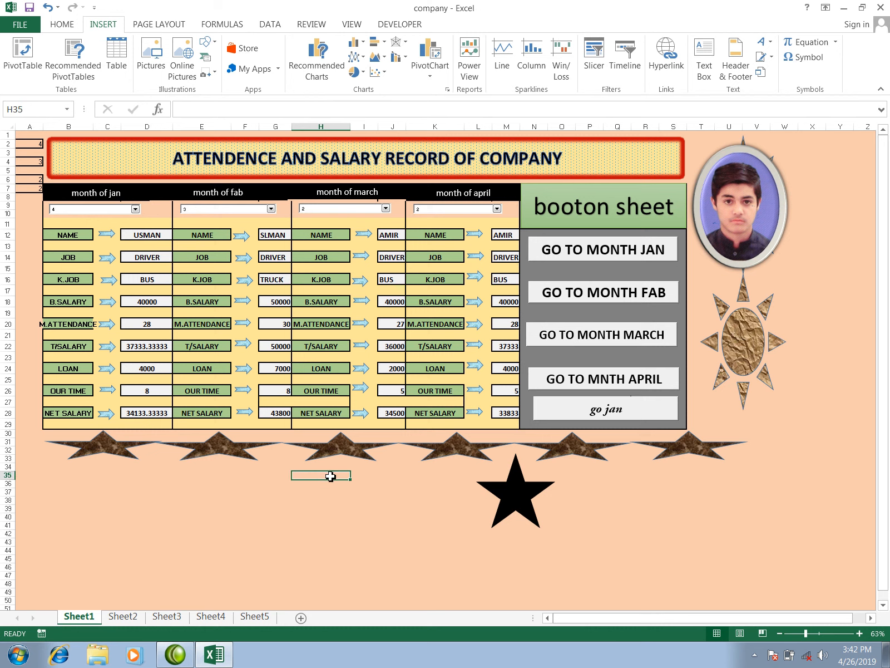
{"action": "left_click", "coordinate": [339, 468]}
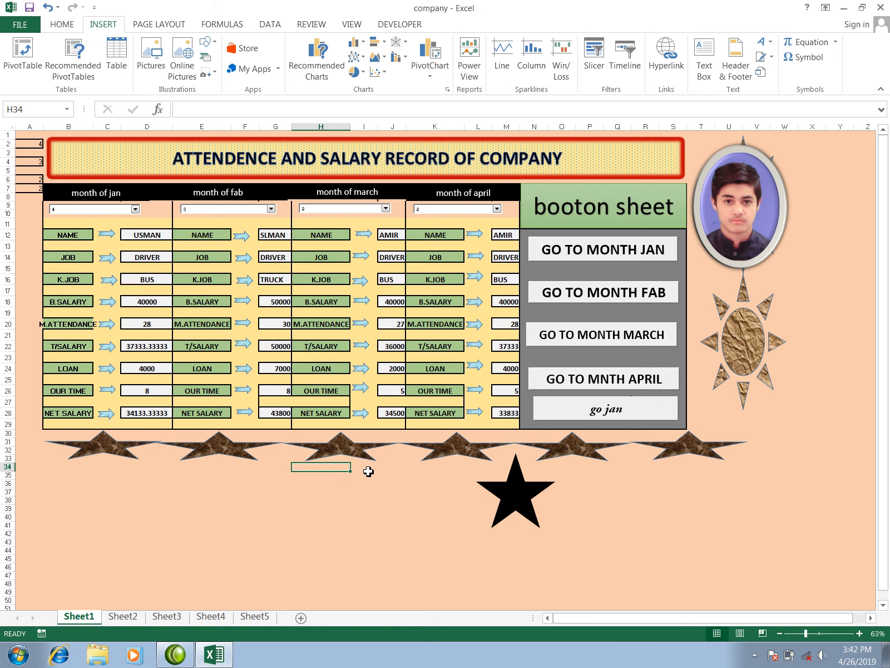
{"action": "left_click", "coordinate": [362, 468]}
{"action": "left_click_drag", "start_coordinate": [329, 468], "coordinate": [387, 551]}
{"action": "left_click", "coordinate": [487, 532]}
{"action": "left_click", "coordinate": [604, 523]}
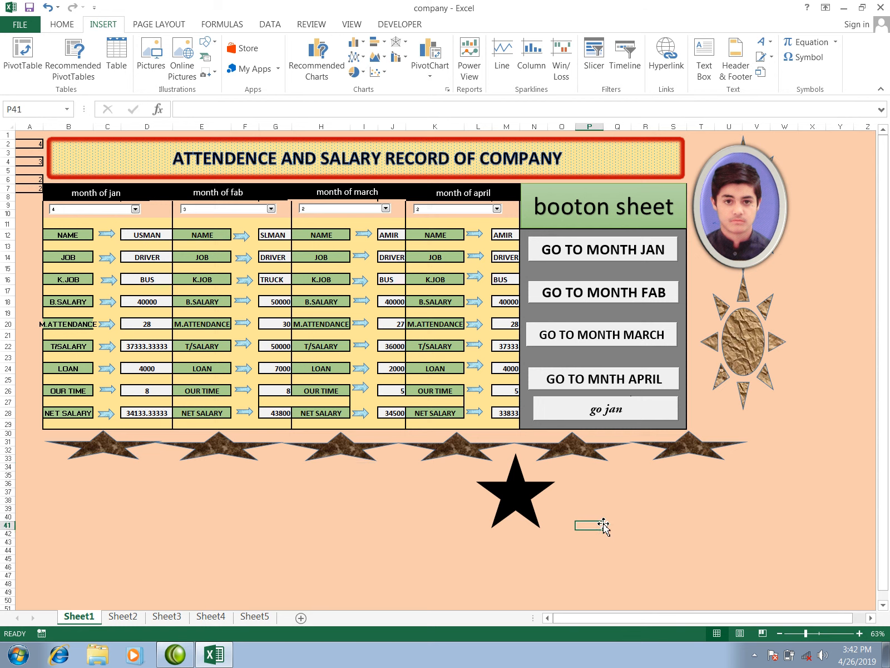
{"action": "left_click", "coordinate": [616, 512]}
{"action": "left_click", "coordinate": [619, 493]}
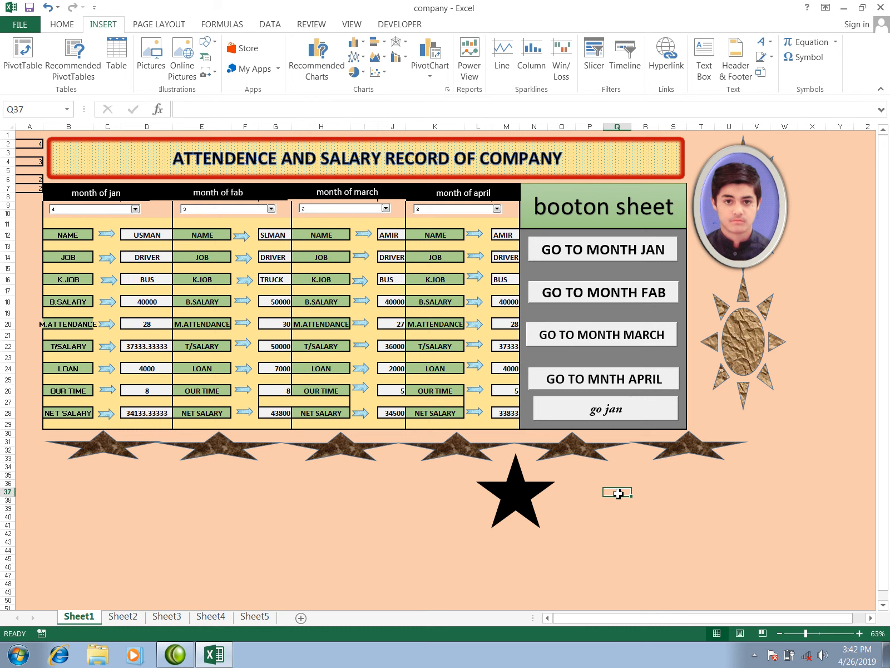
{"action": "left_click", "coordinate": [622, 477]}
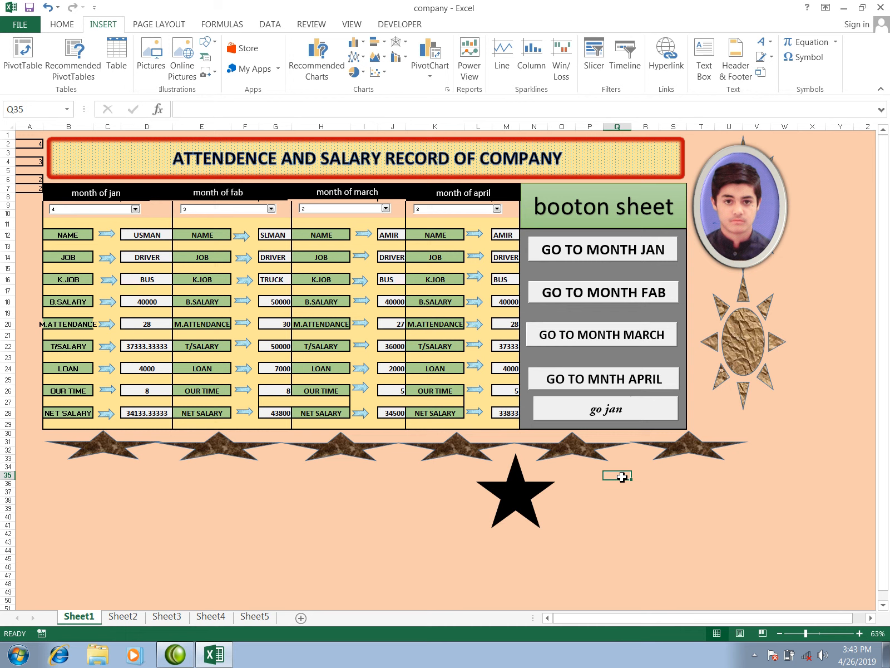
{"action": "left_click", "coordinate": [62, 25]}
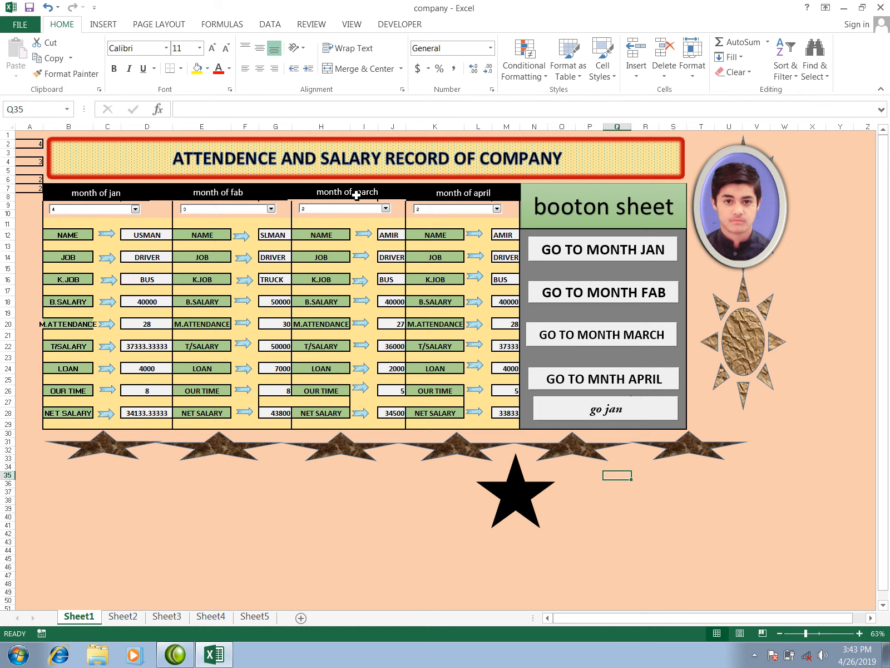
{"action": "left_click", "coordinate": [681, 527]}
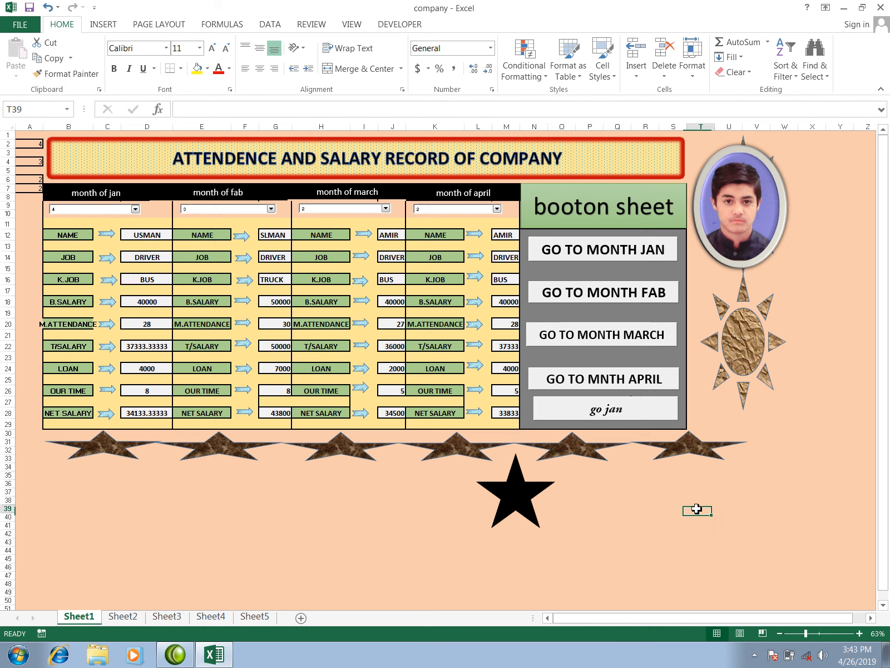